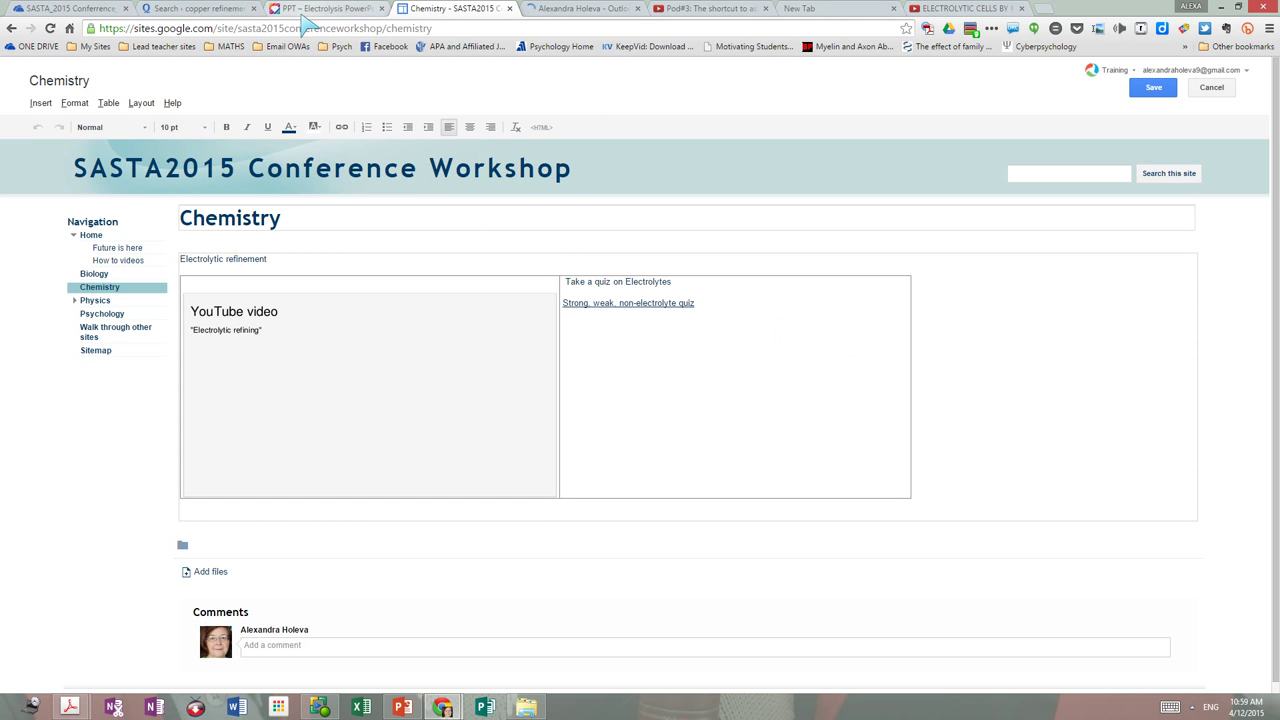
# Open the Glenunga International High School Moodle from the My Sites bookmarks in the new tab and log in
pyautogui.click(588, 12)
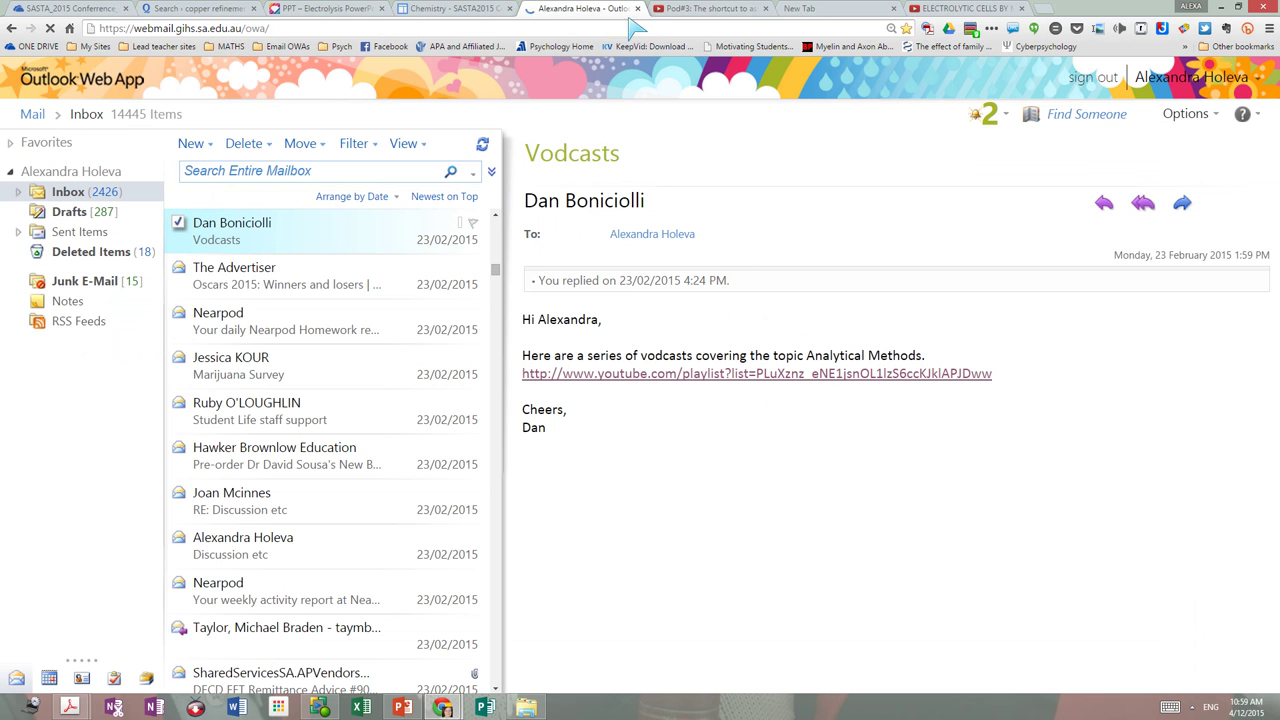
pyautogui.click(846, 12)
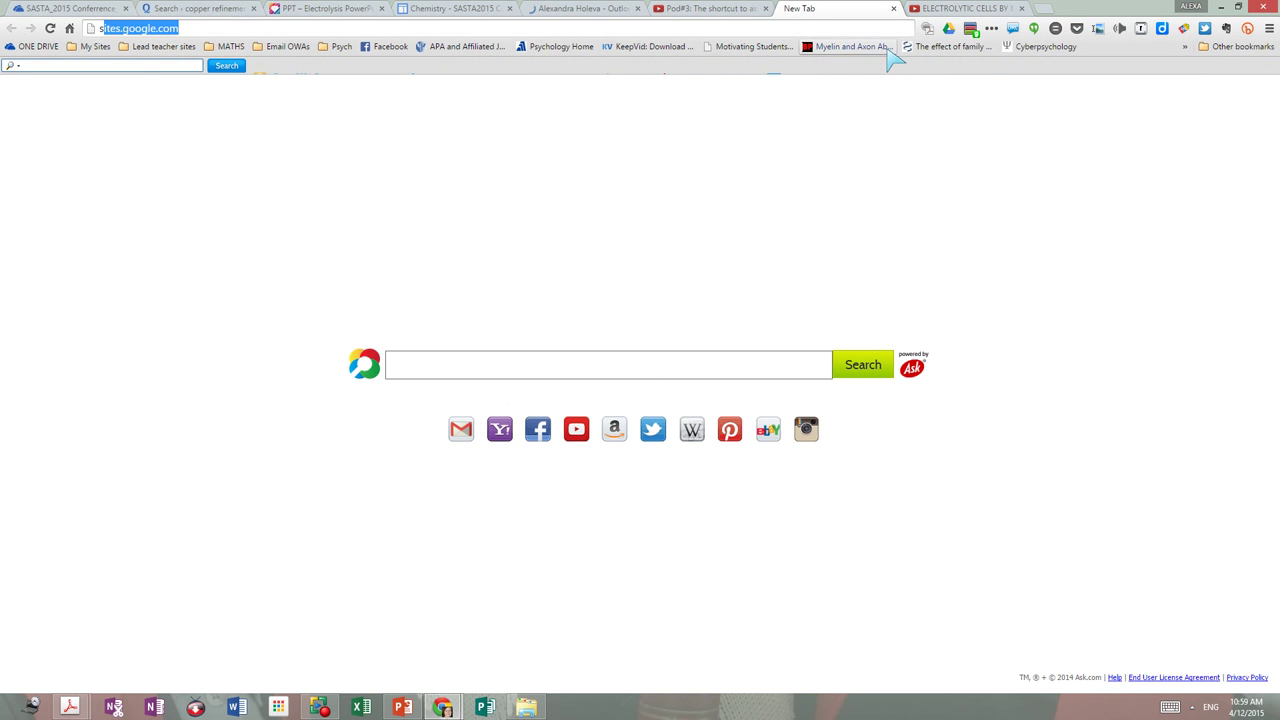
pyautogui.click(95, 47)
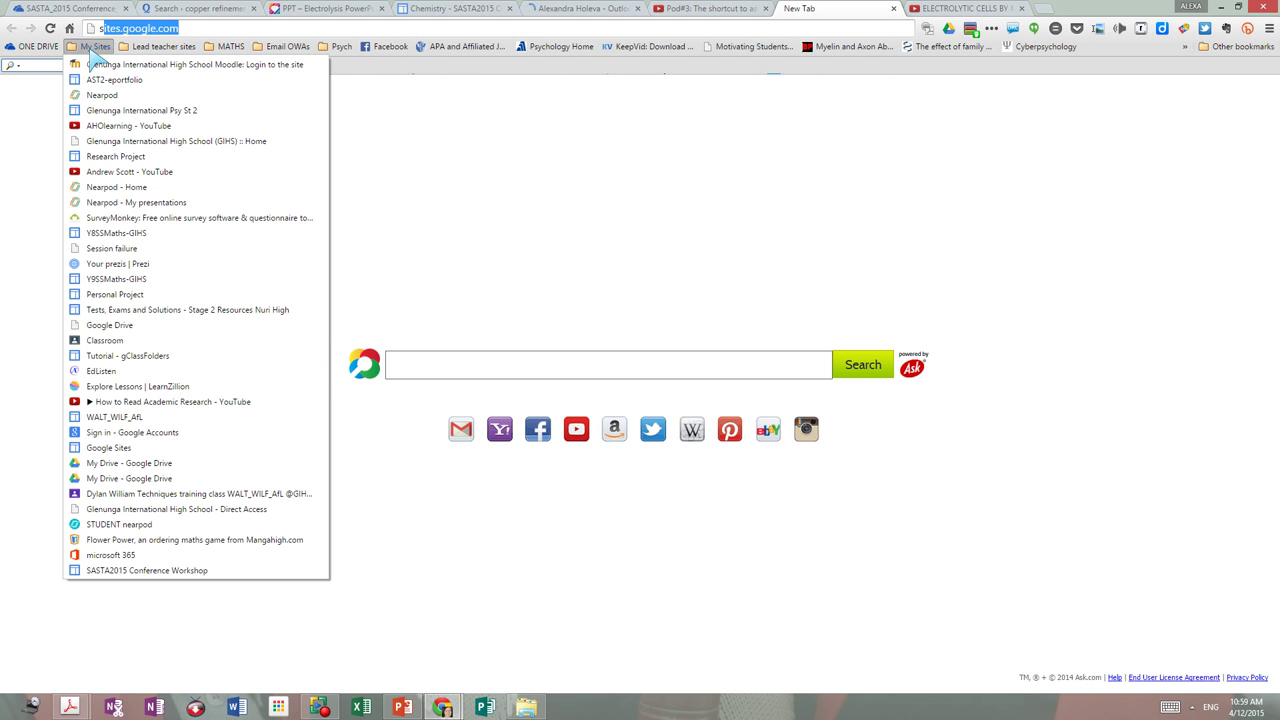
pyautogui.click(100, 65)
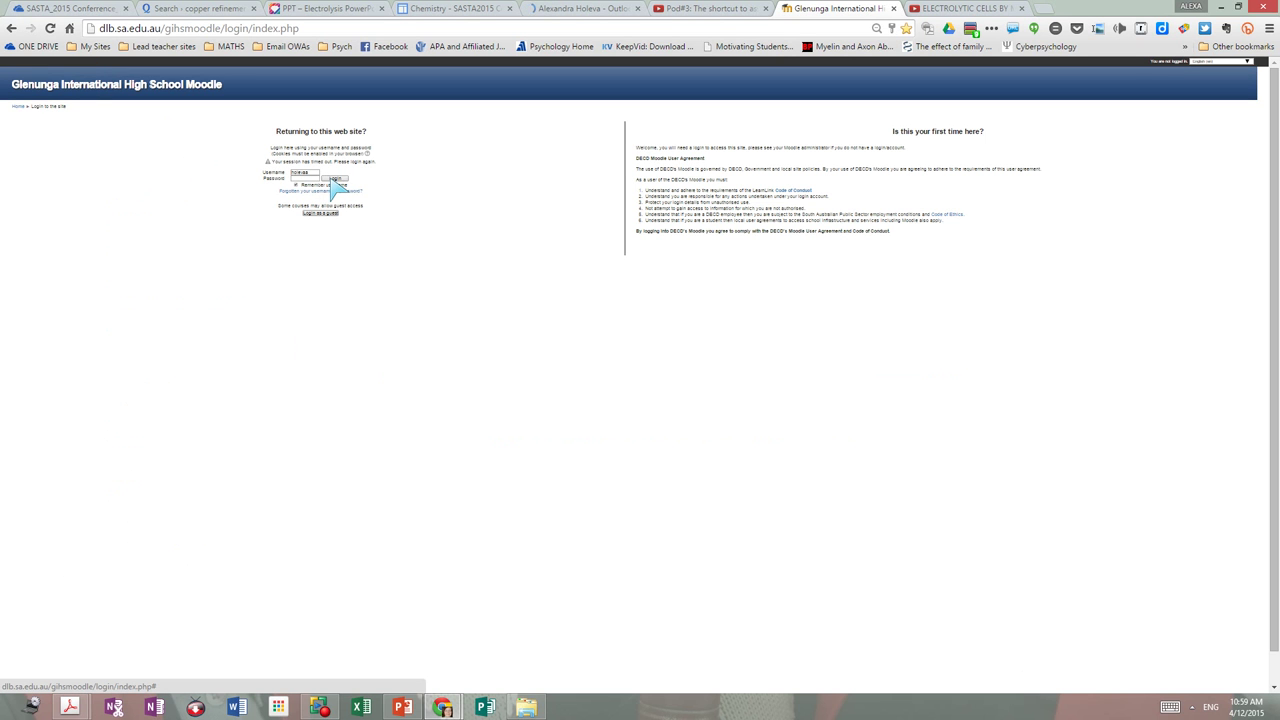
pyautogui.click(334, 180)
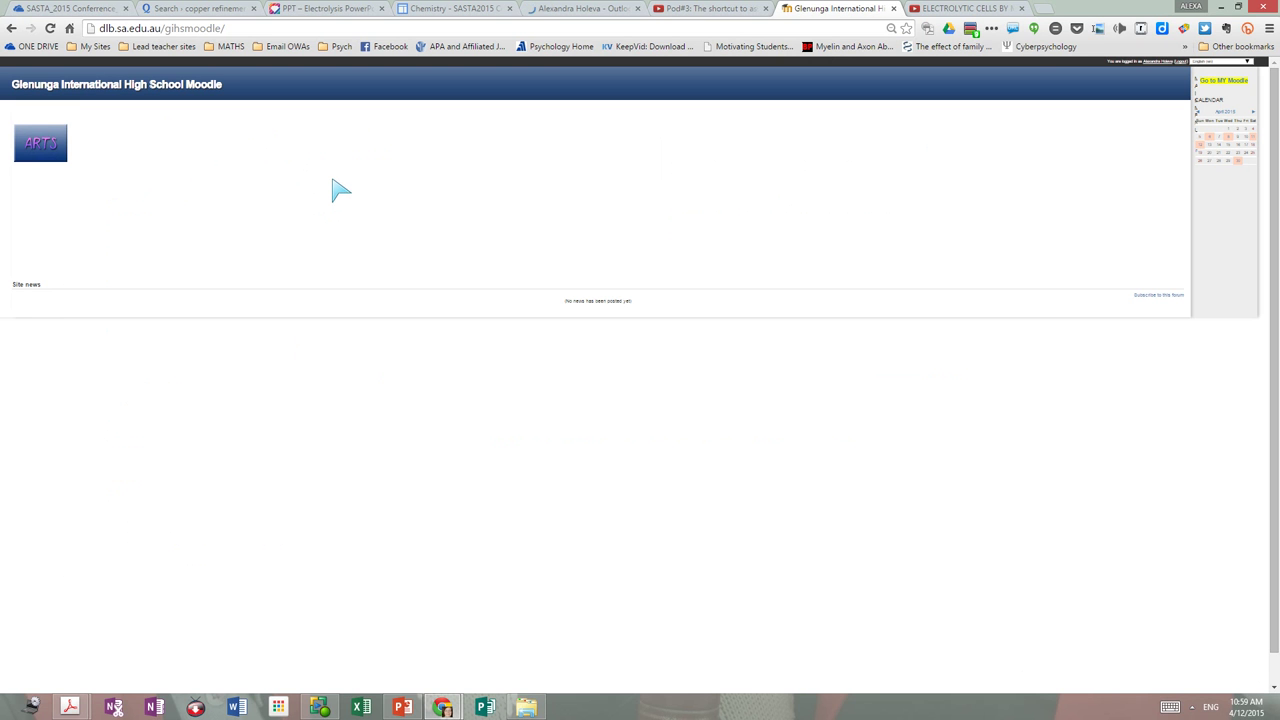
pyautogui.click(744, 240)
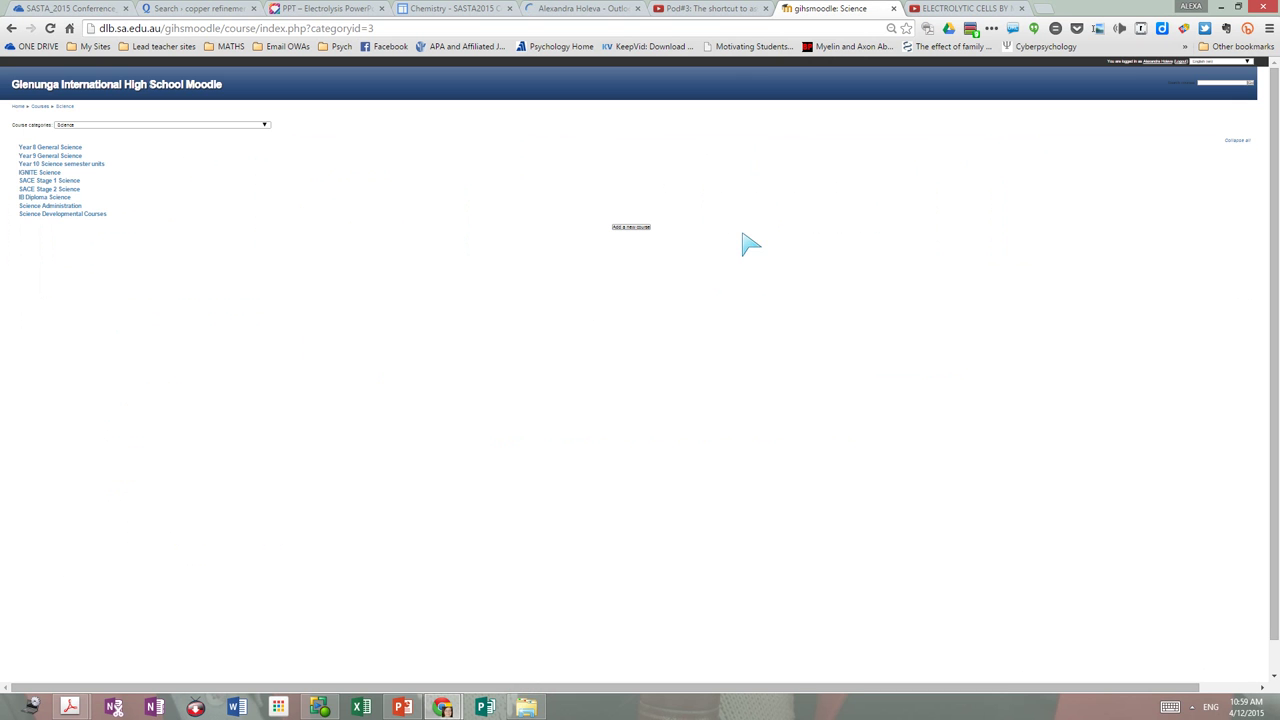
pyautogui.click(64, 189)
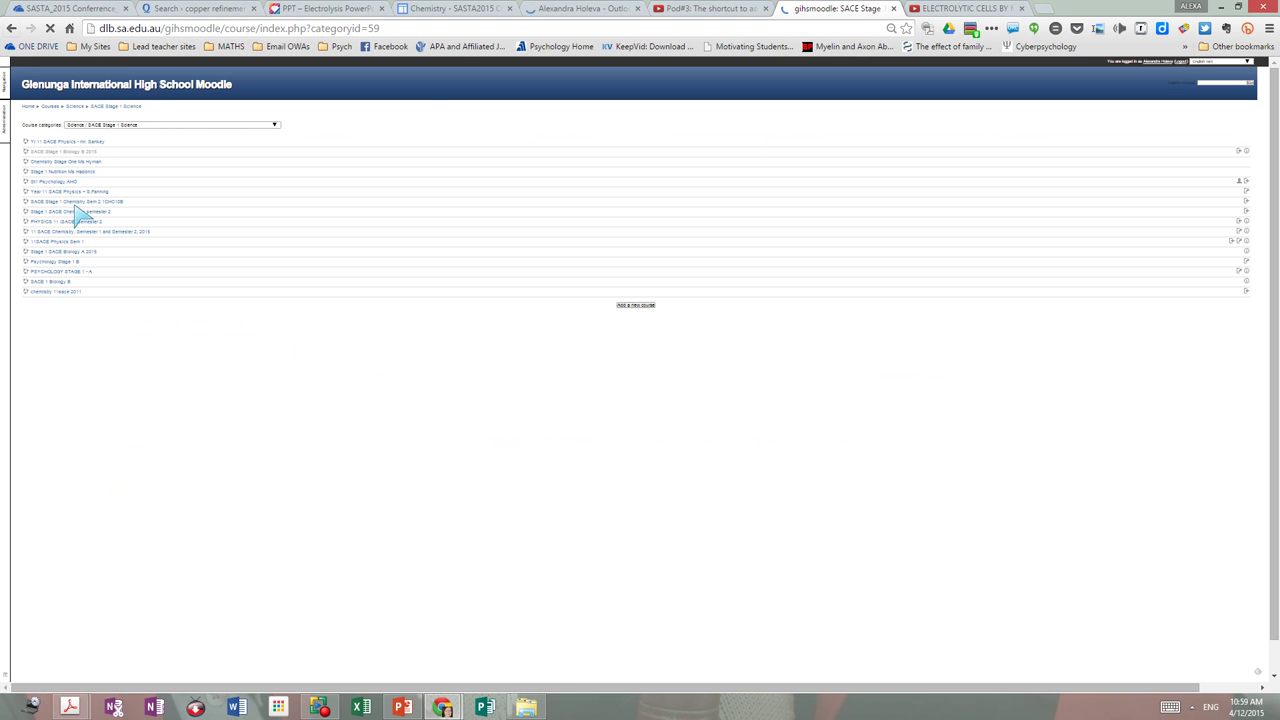
pyautogui.click(12, 30)
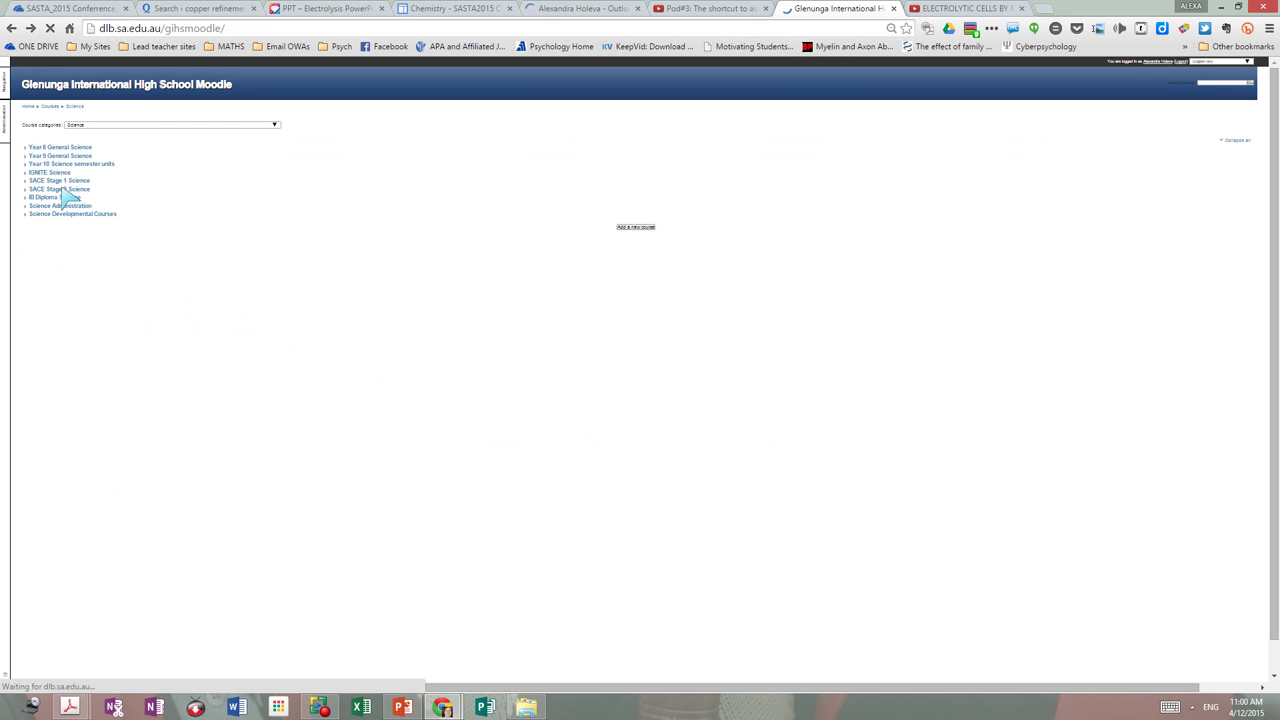
pyautogui.click(64, 194)
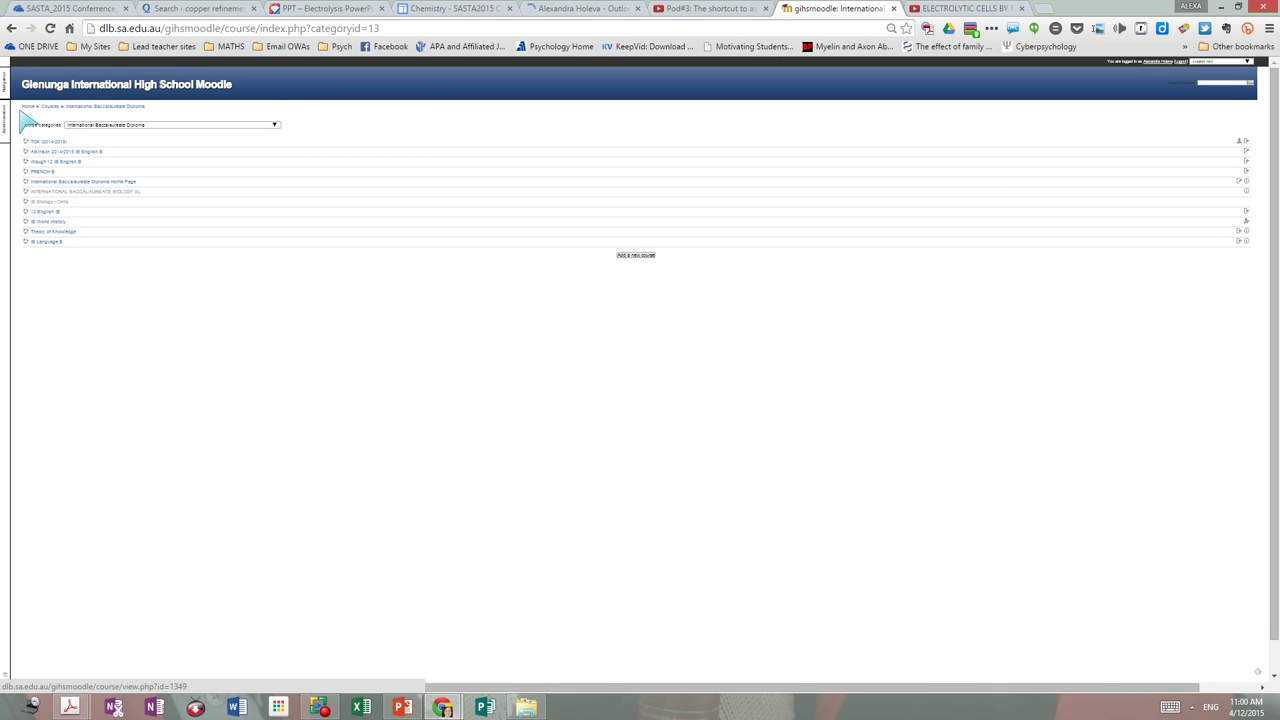
pyautogui.click(11, 28)
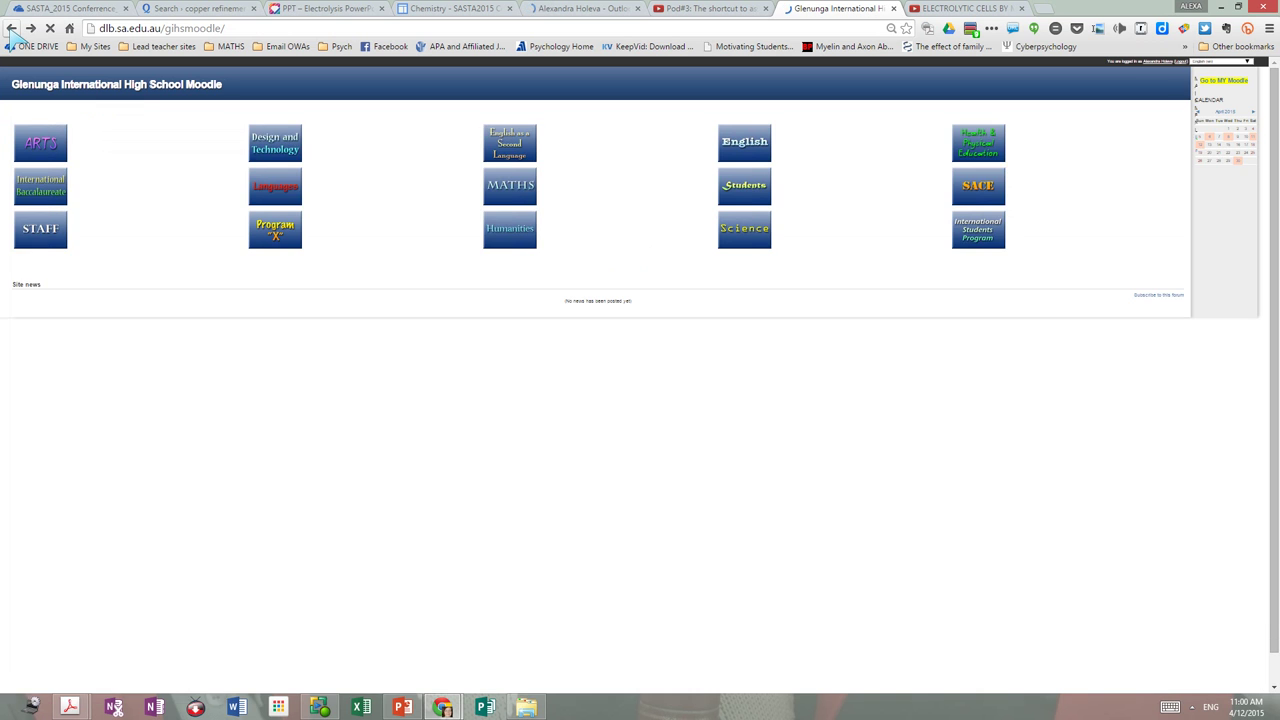
# Open the Year 12 SACE Chemistry 2015 course in the SACE Stage 2 Science category of Science
pyautogui.click(760, 237)
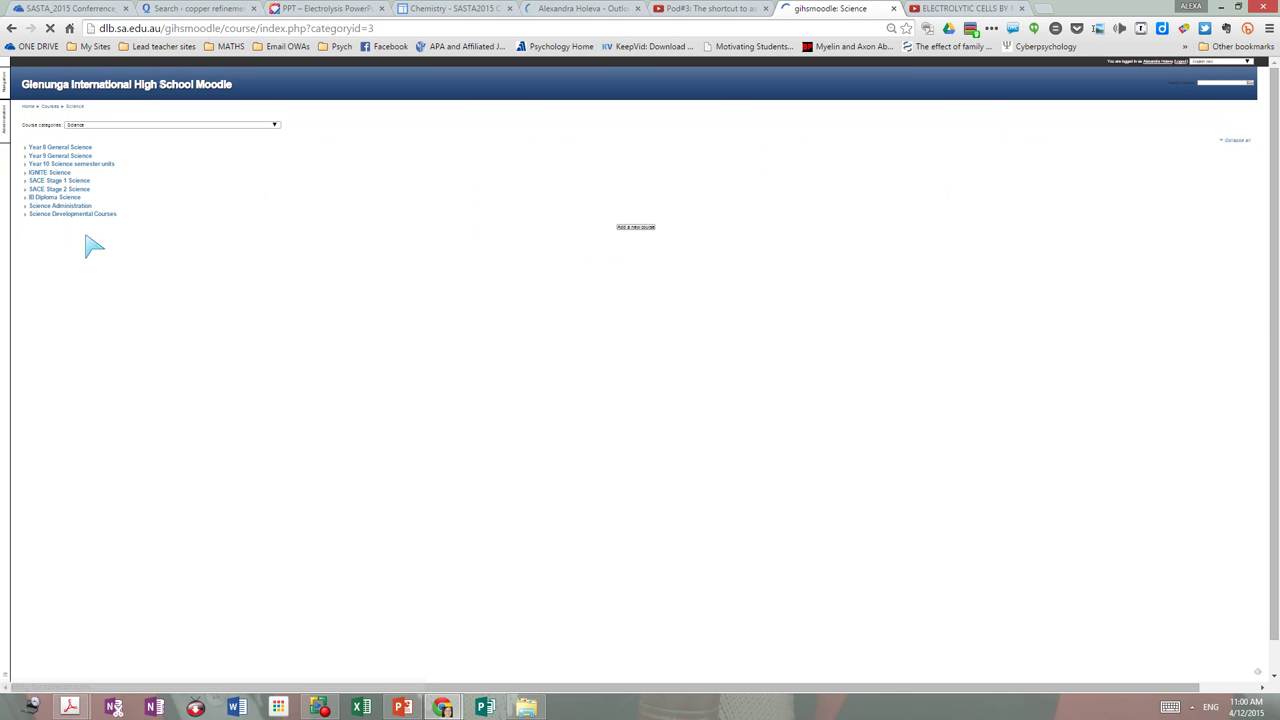
pyautogui.click(64, 193)
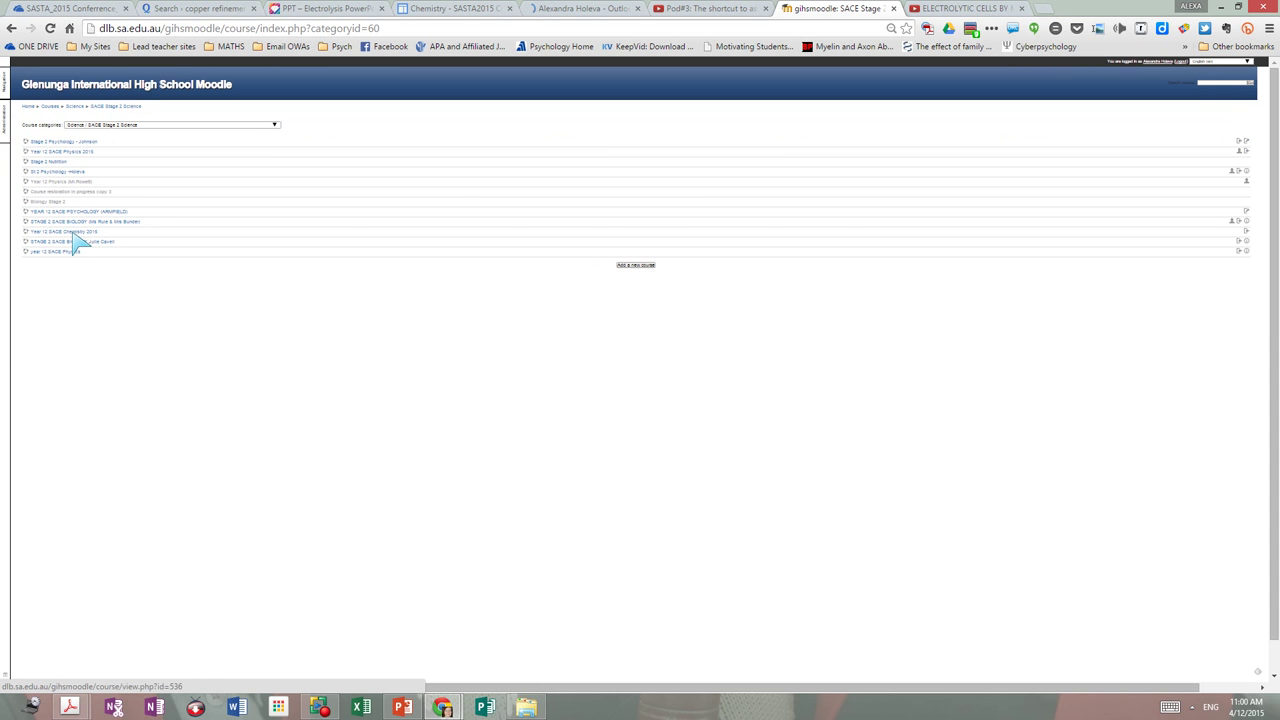
pyautogui.click(77, 237)
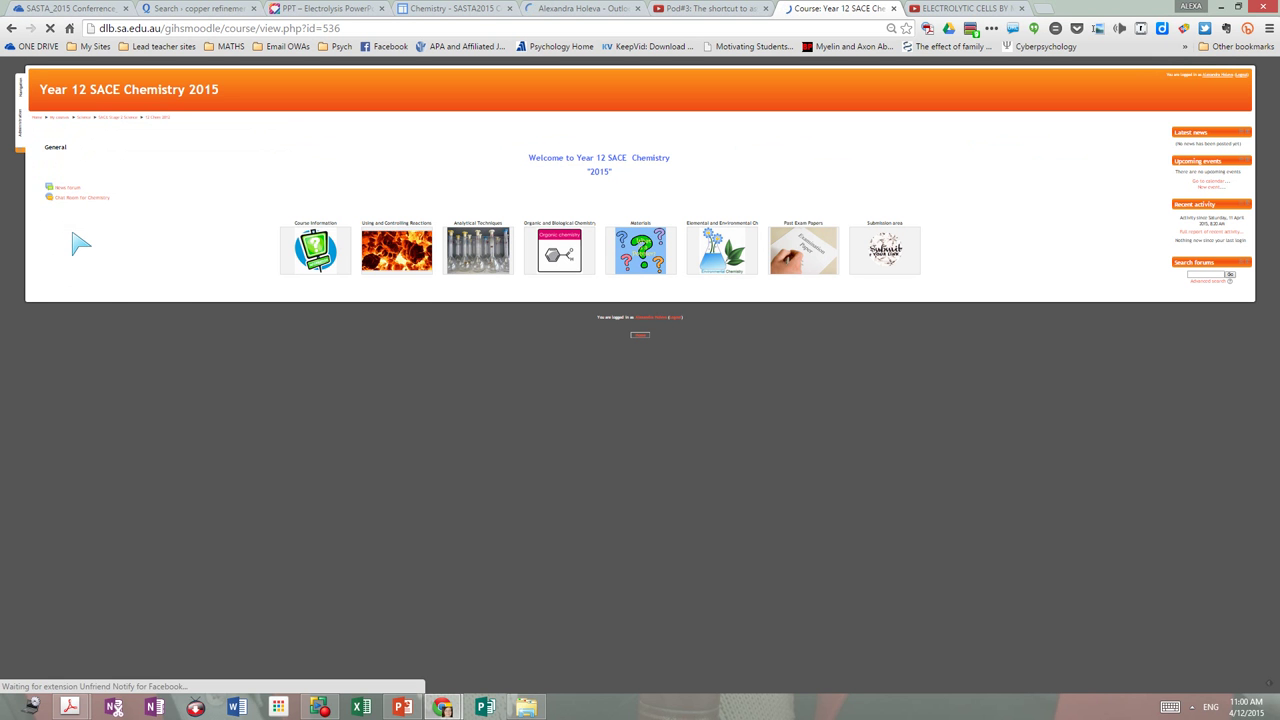
# View the Analytical Techniques topic, and return to the Year 12 SACE Chemistry 2015 course page
pyautogui.click(478, 258)
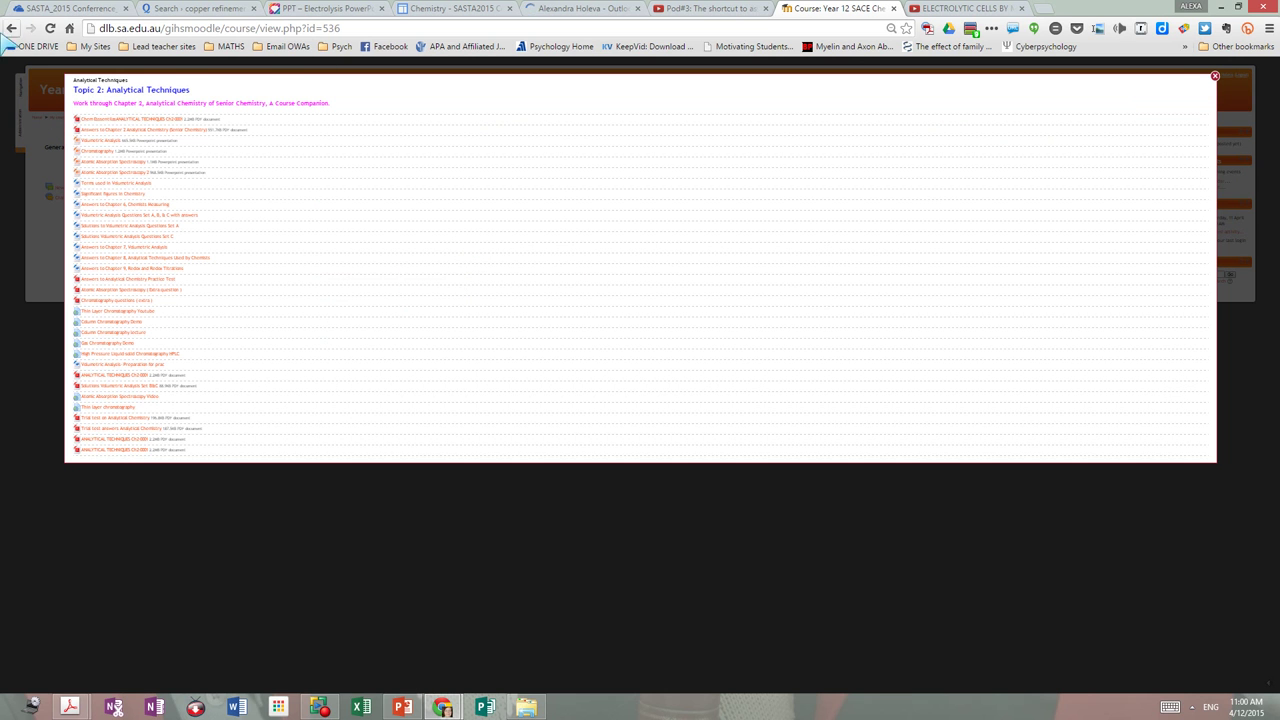
pyautogui.click(12, 28)
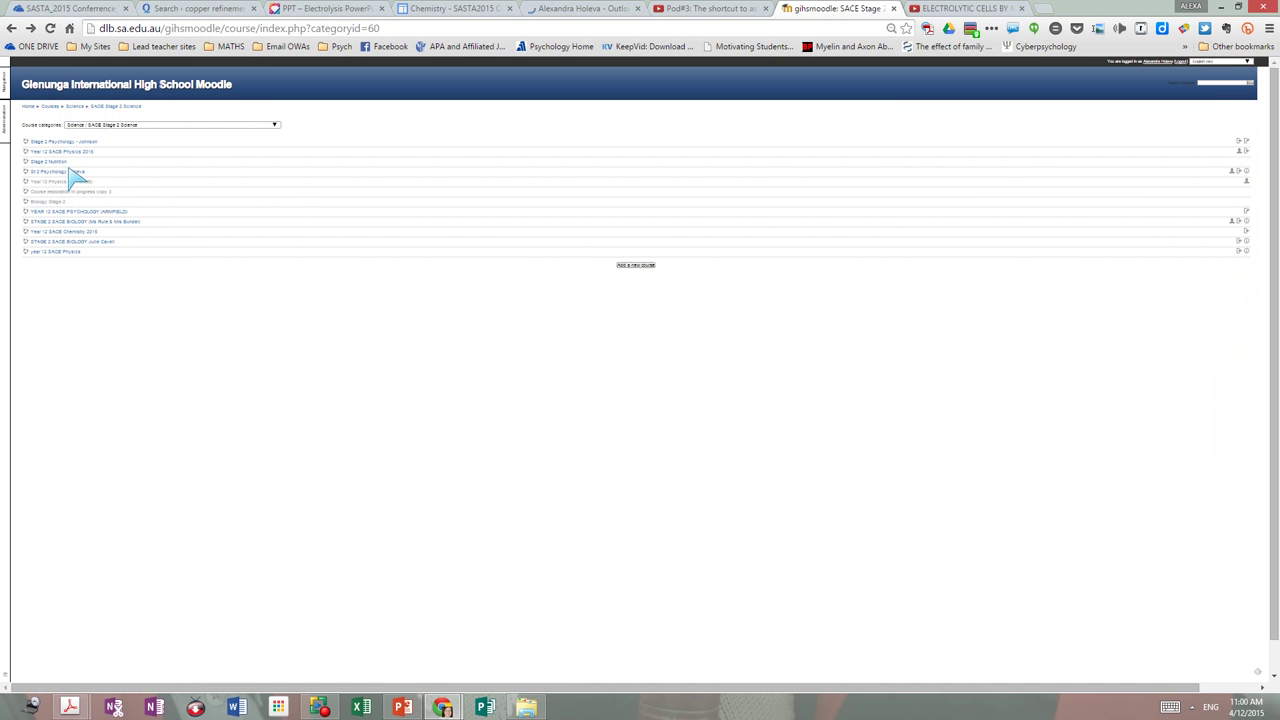
pyautogui.click(68, 233)
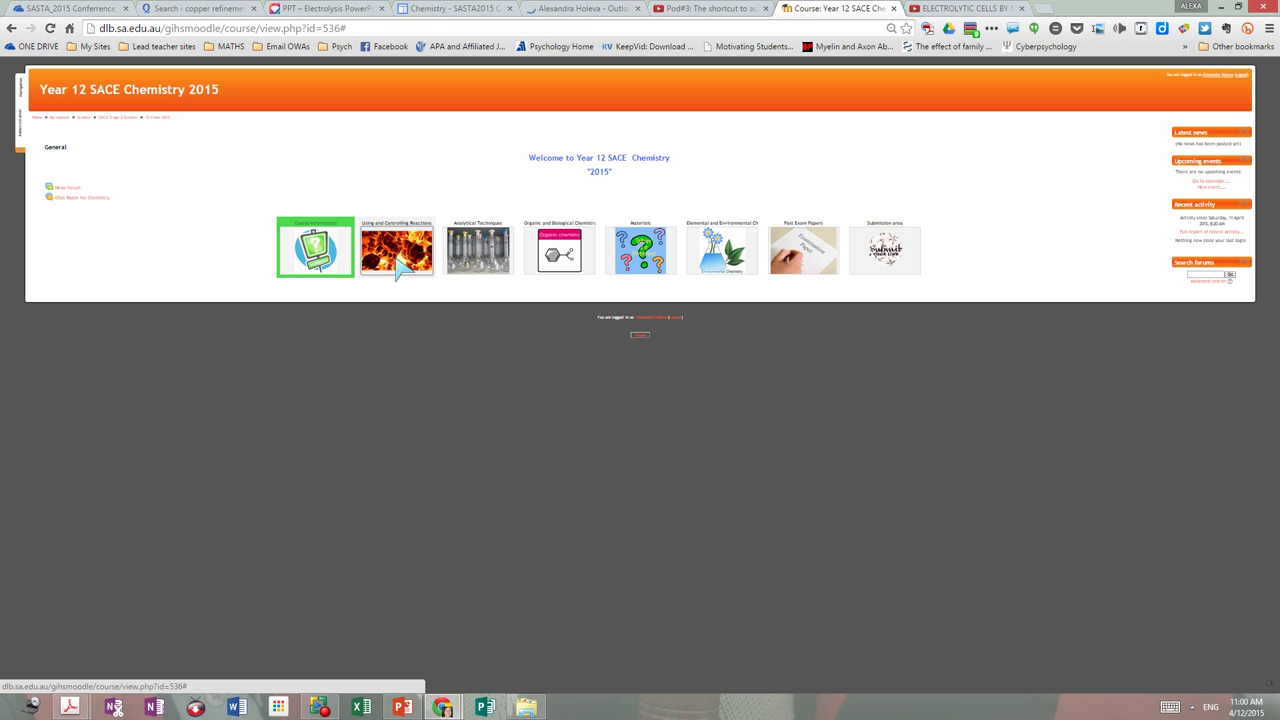
# Examine the resources and multimedia listed in the Using and Controlling Reactions topic
pyautogui.click(396, 258)
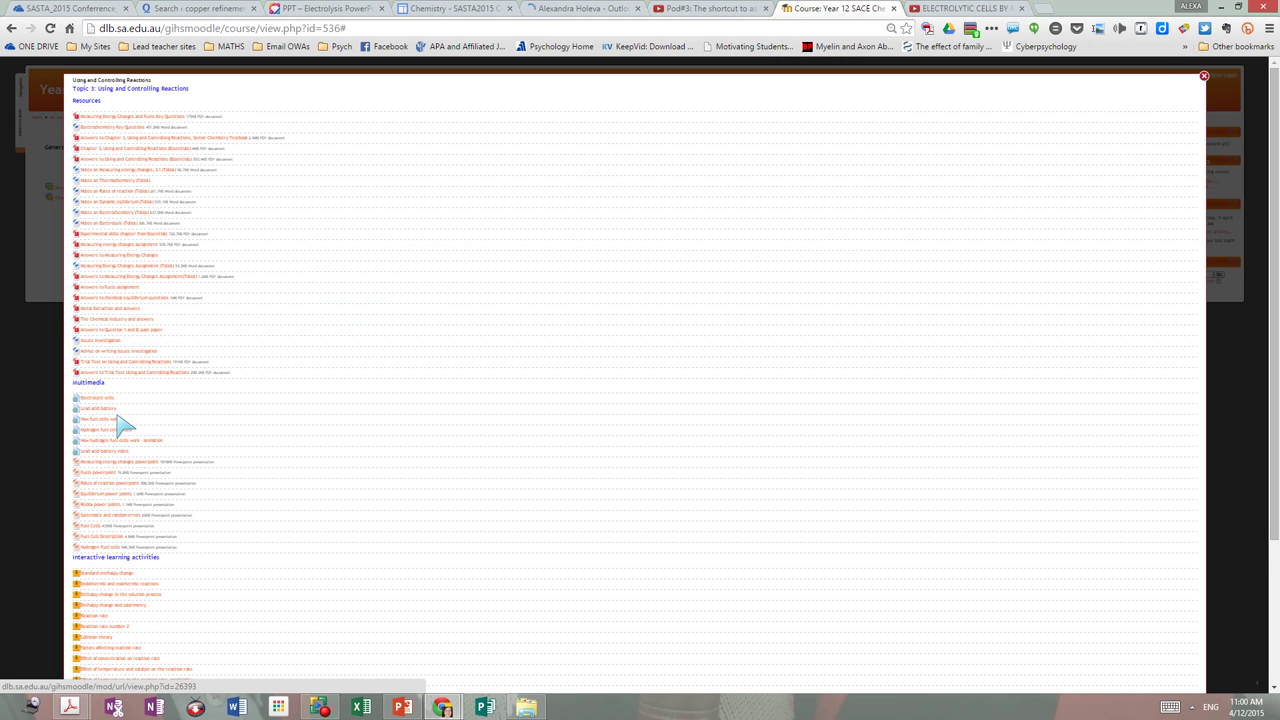
pyautogui.scroll(3, 128, 425)
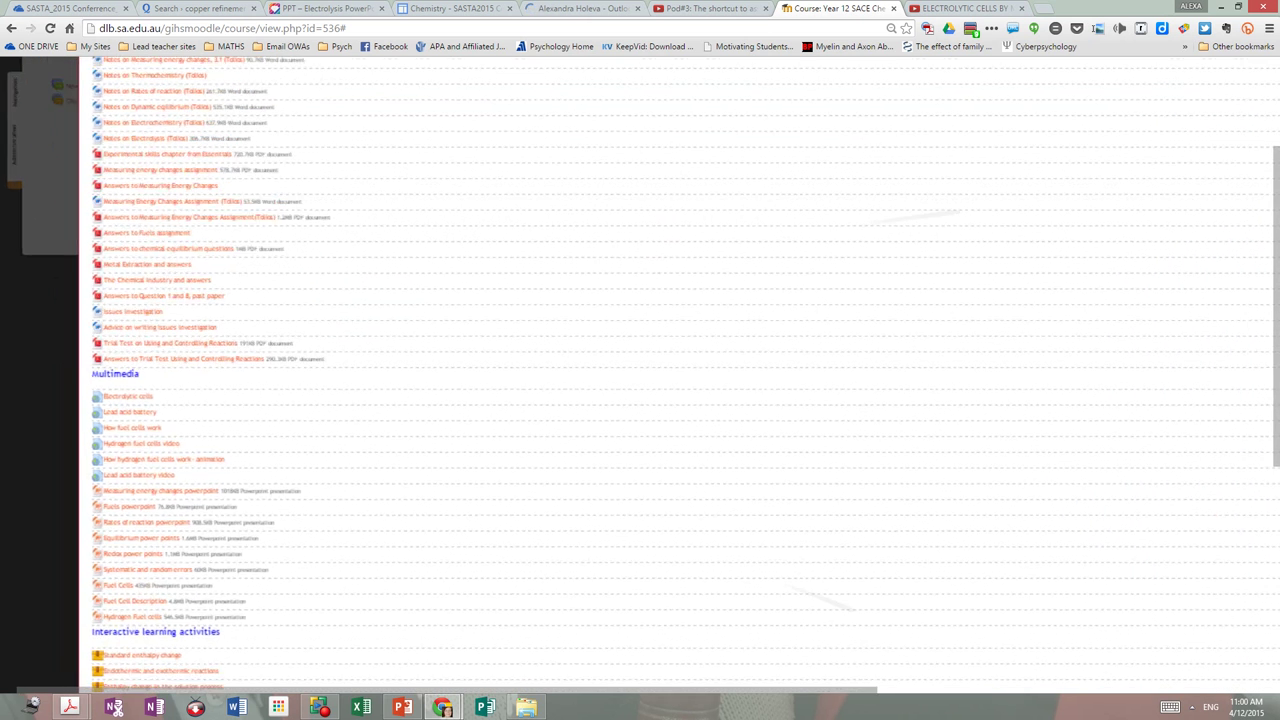
pyautogui.scroll(2, 128, 425)
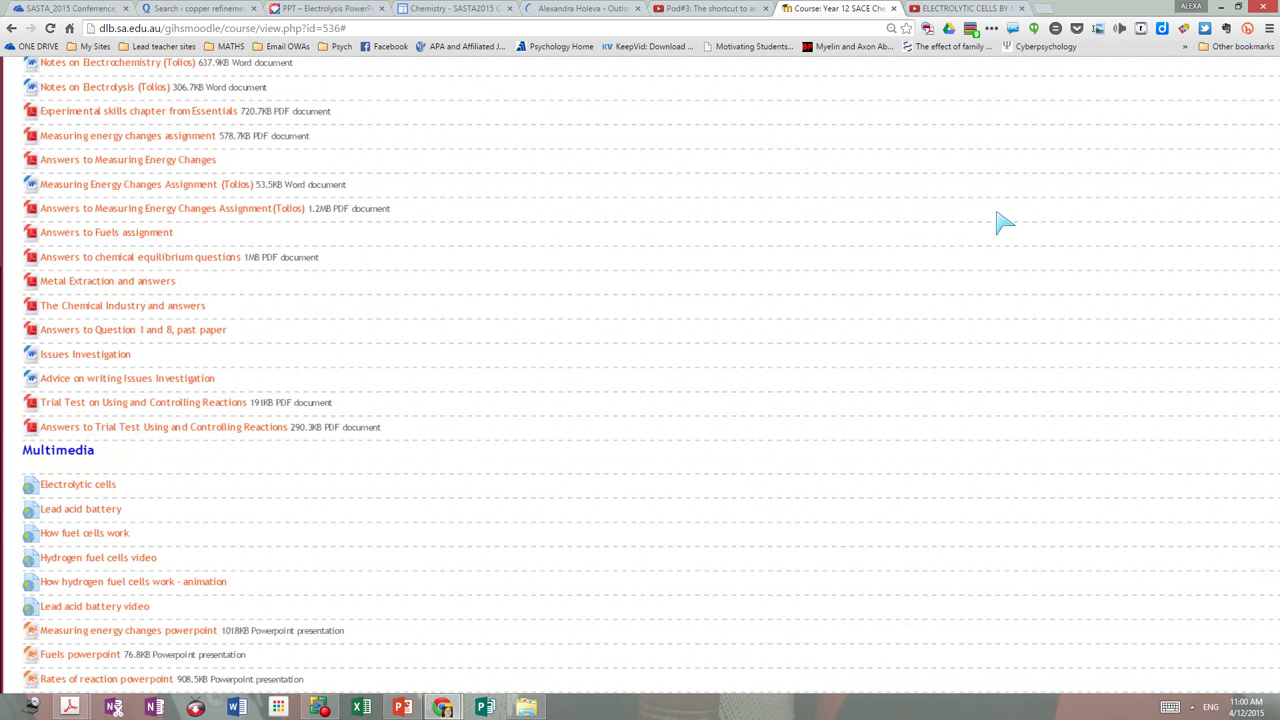
pyautogui.scroll(3, 640, 387)
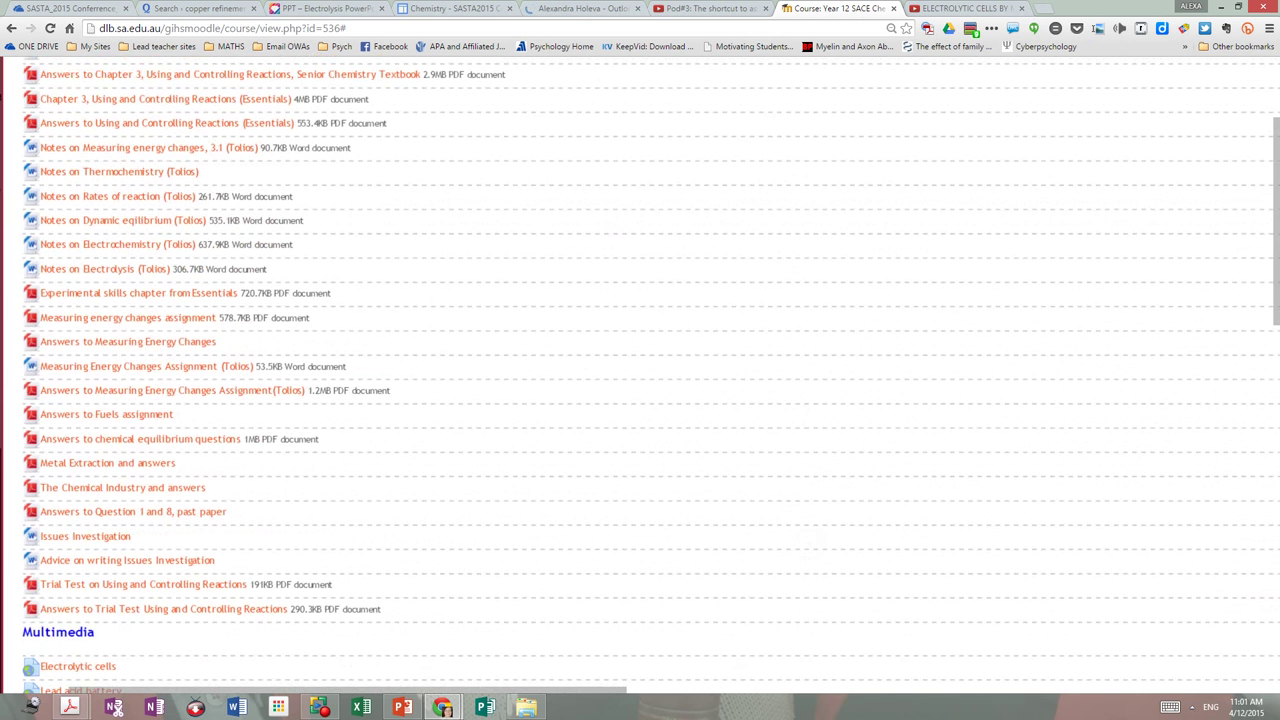
pyautogui.scroll(-2, 640, 375)
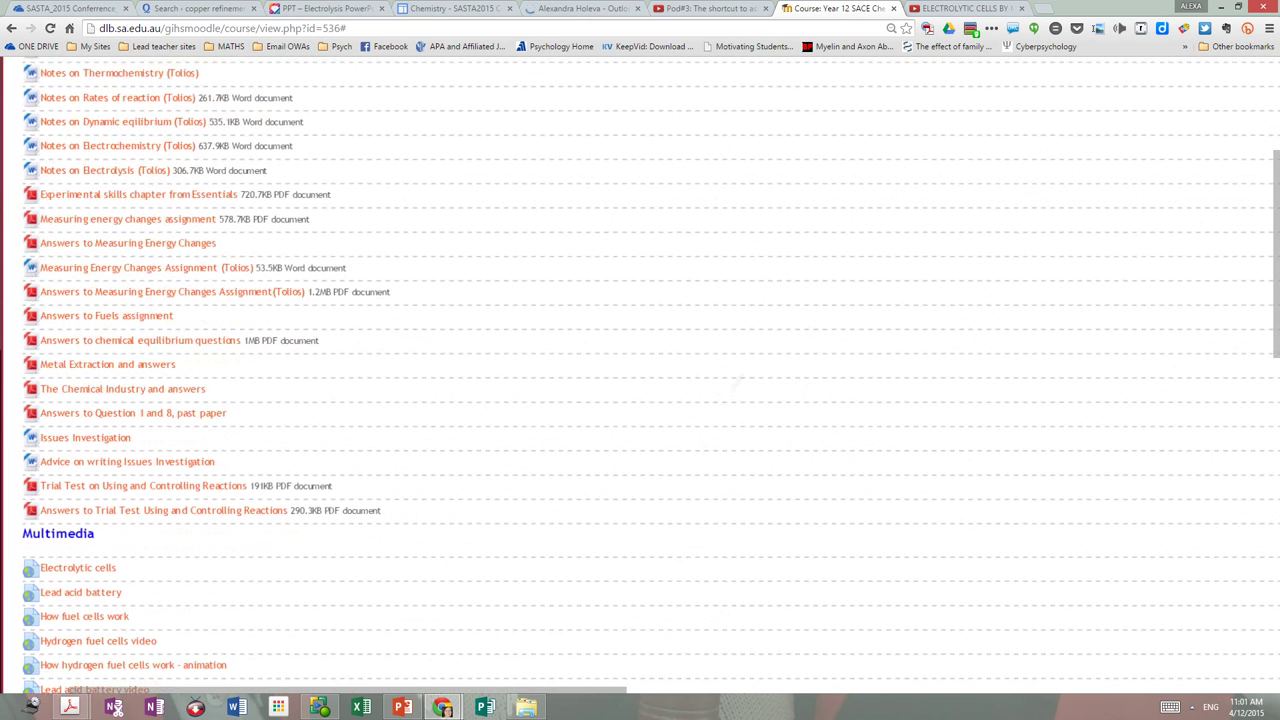
pyautogui.scroll(-3, 640, 375)
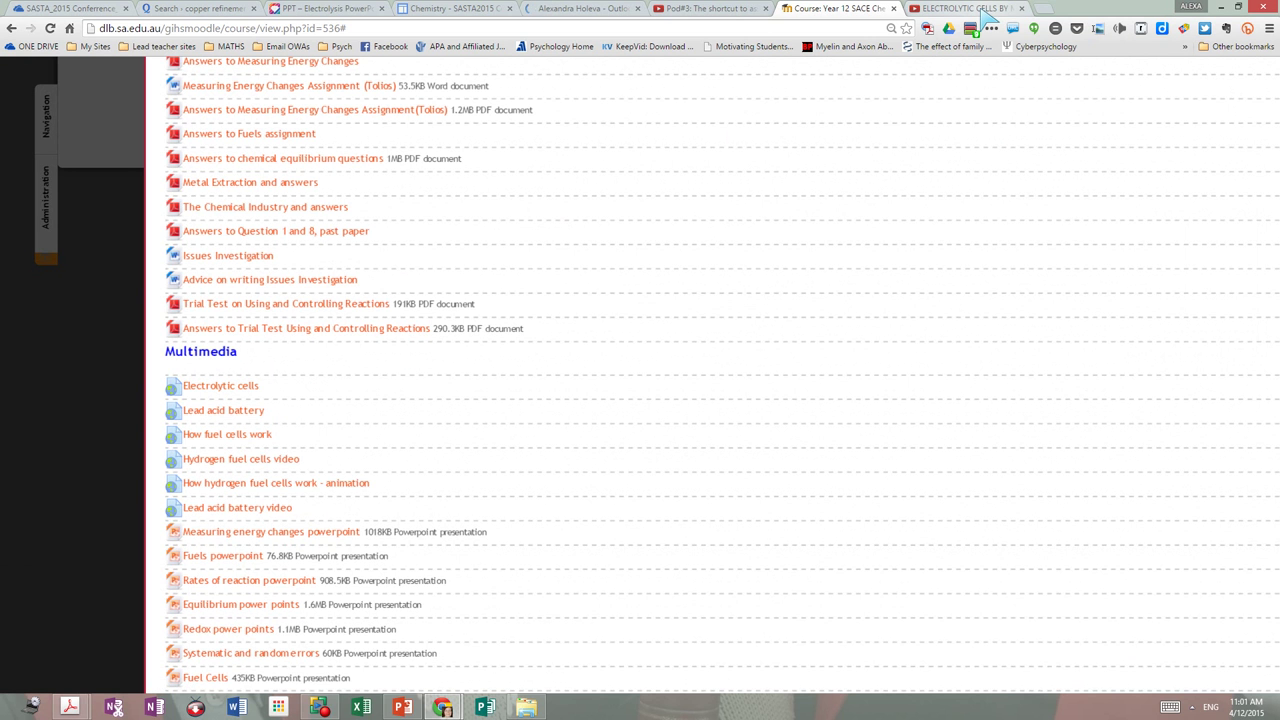
# Copy the web address of the electrolytic cells video open on YouTube
pyautogui.click(987, 10)
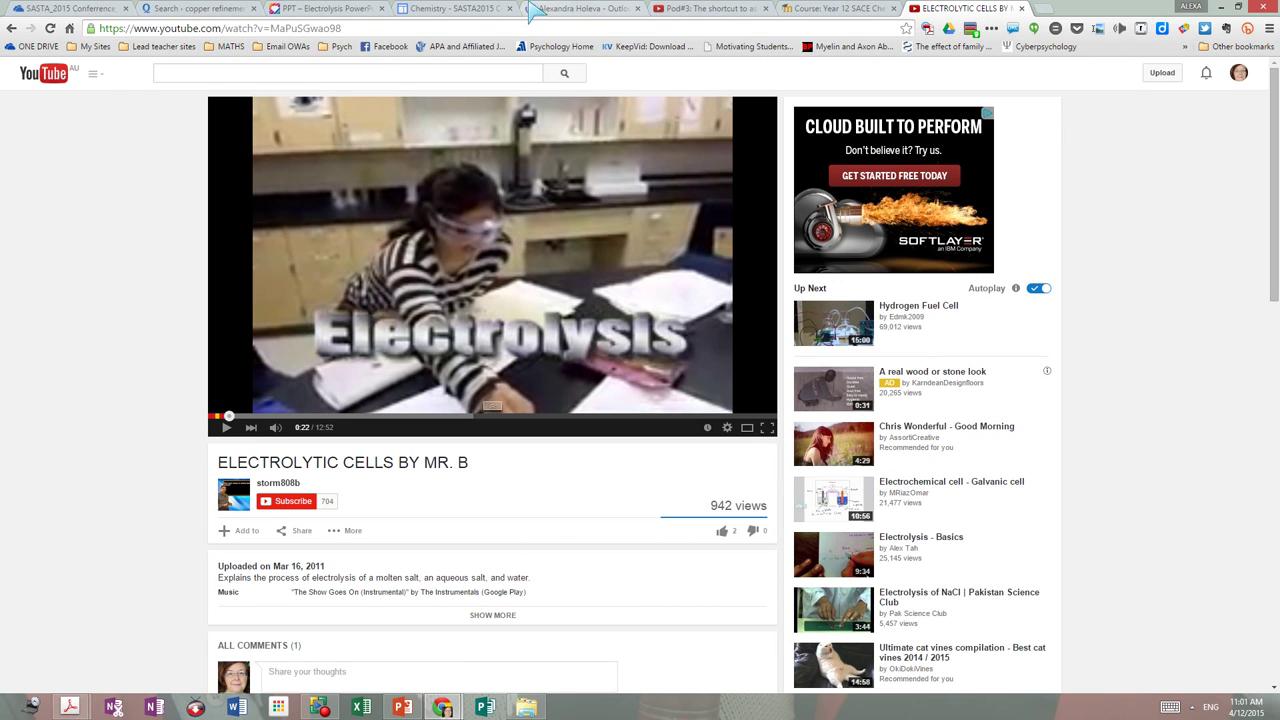
pyautogui.moveTo(363, 29); pyautogui.dragTo(86, 38)
pyautogui.hotkey('ctrl', 'c')
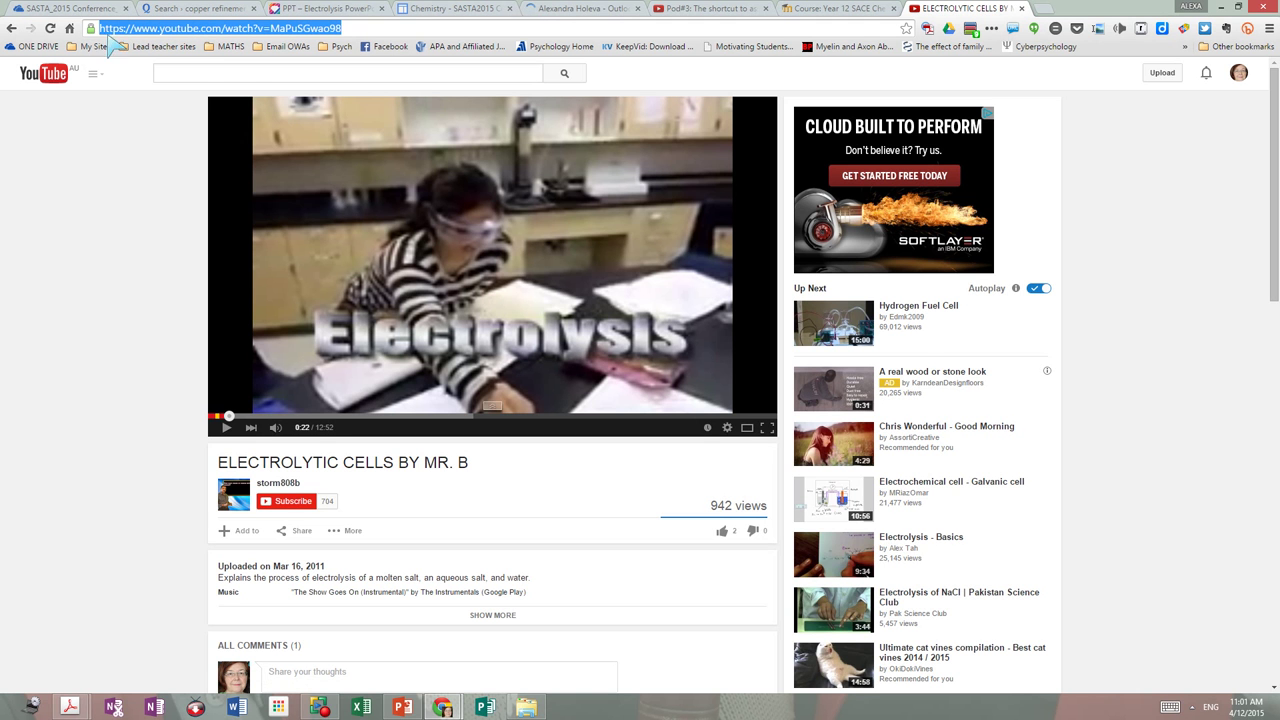
# Start inserting a YouTube video below the table on the Chemistry page of the Google site, using the copied video address
pyautogui.click(449, 10)
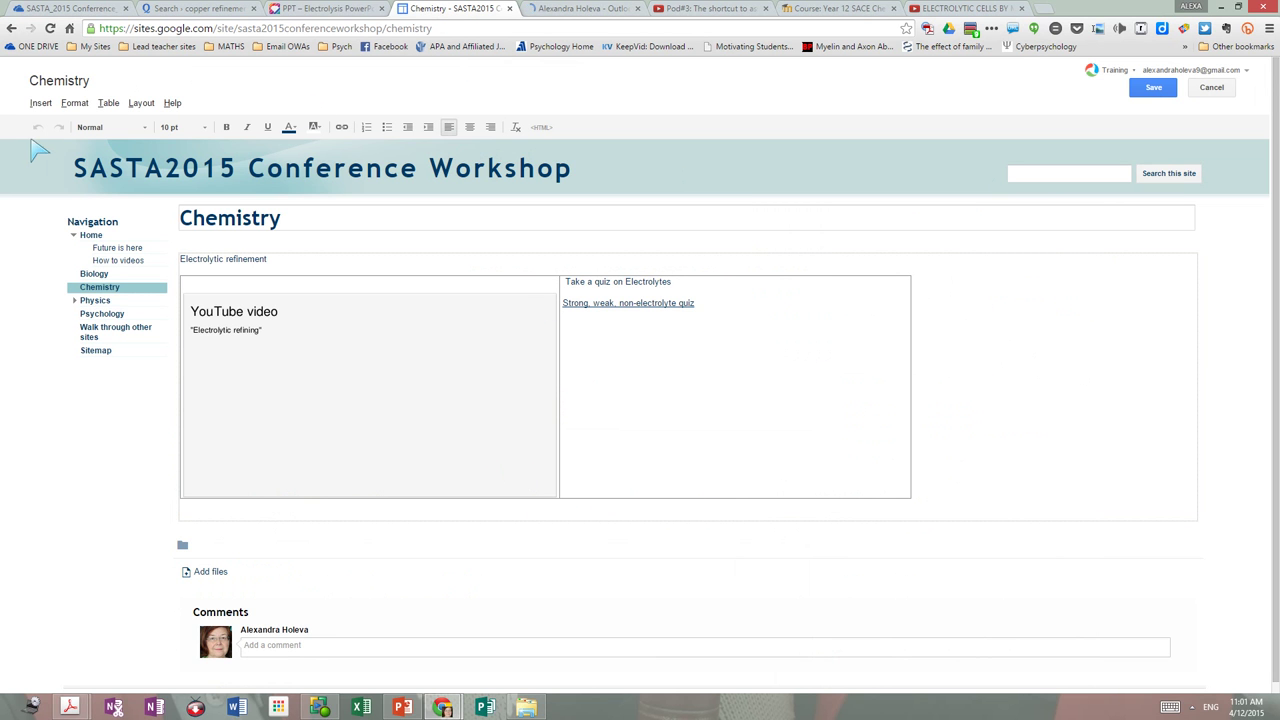
pyautogui.click(199, 511)
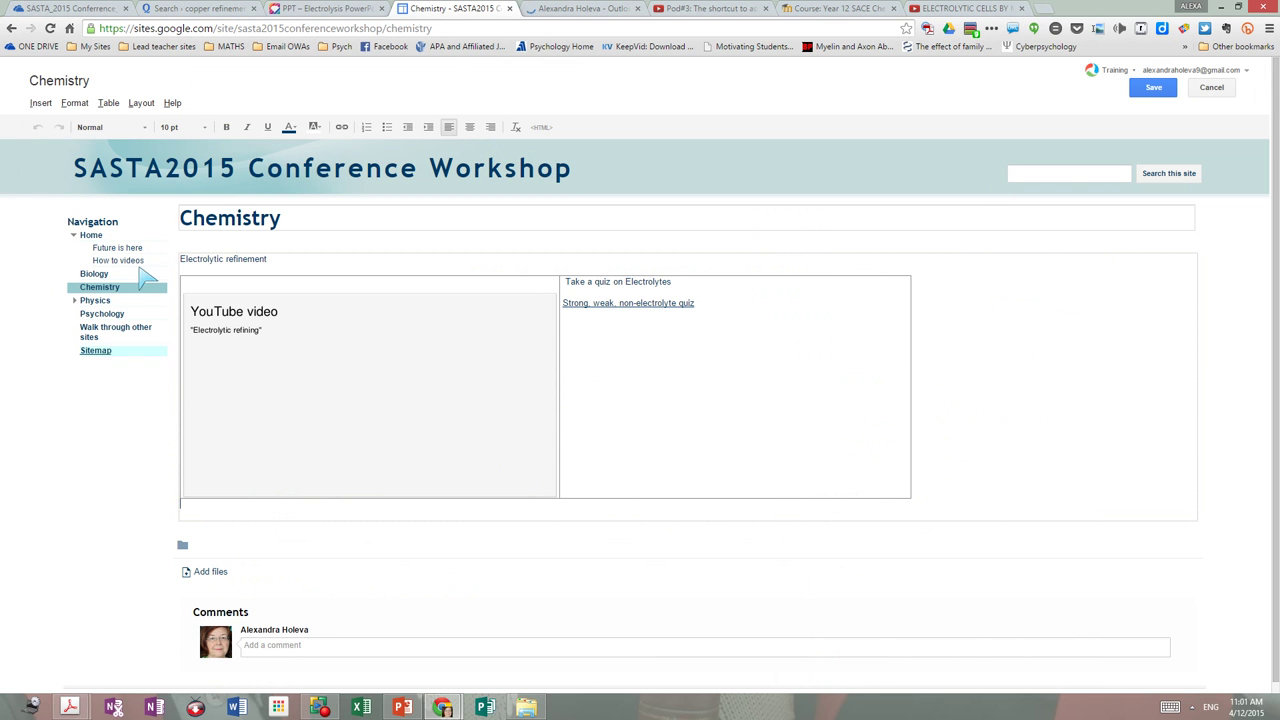
pyautogui.click(40, 103)
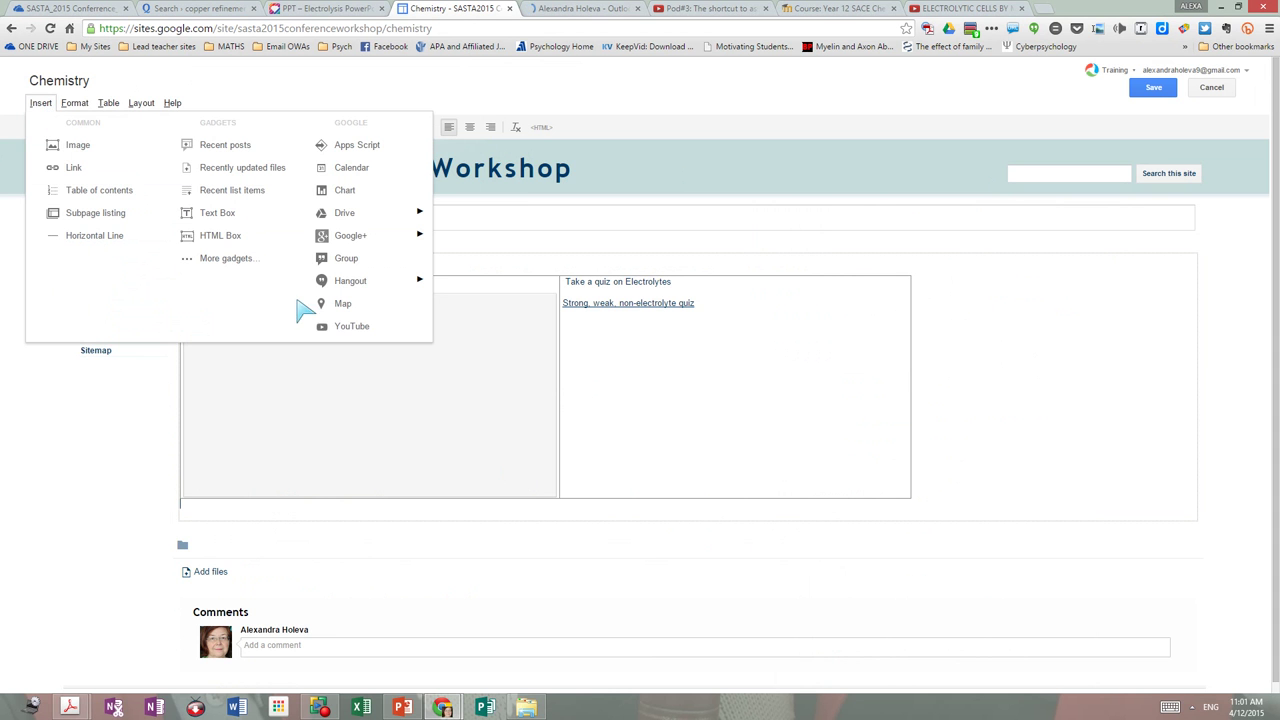
pyautogui.click(350, 327)
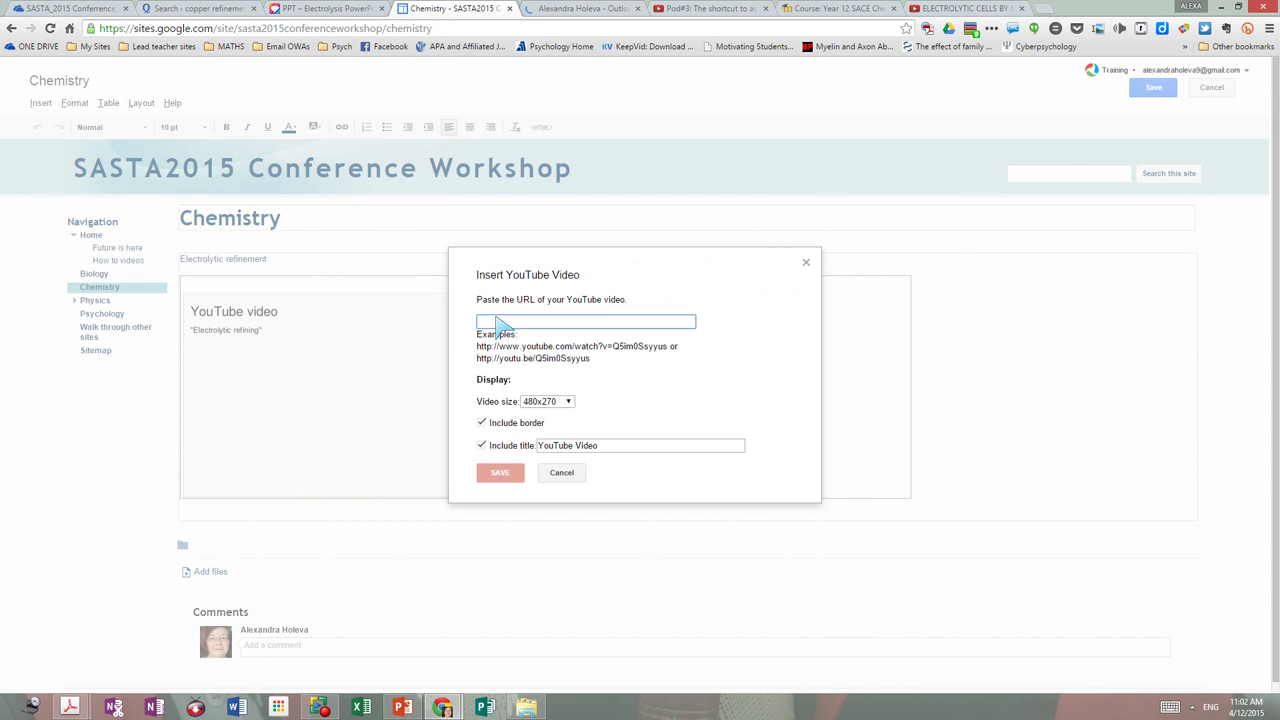
pyautogui.hotkey('ctrl', 'v')
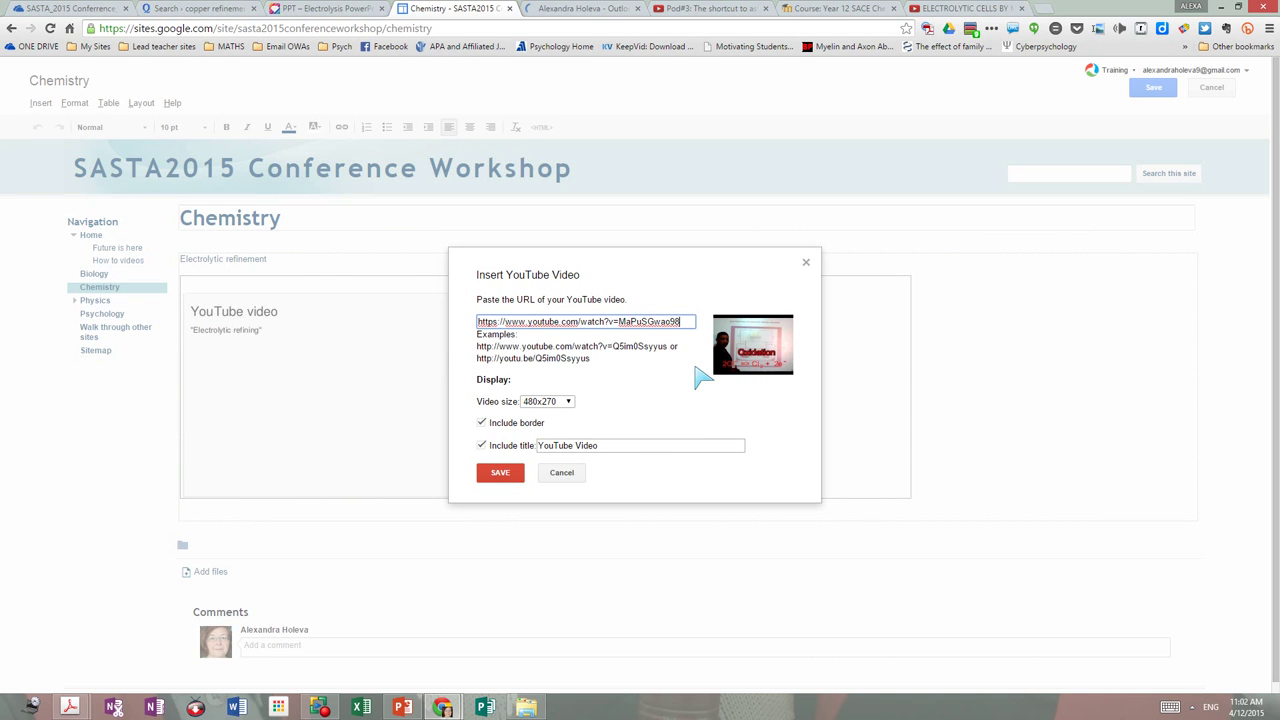
# Insert the video at 560x315 with the title "Electrolytic cells" and save the Chemistry page
pyautogui.click(568, 401)
pyautogui.click(560, 436)
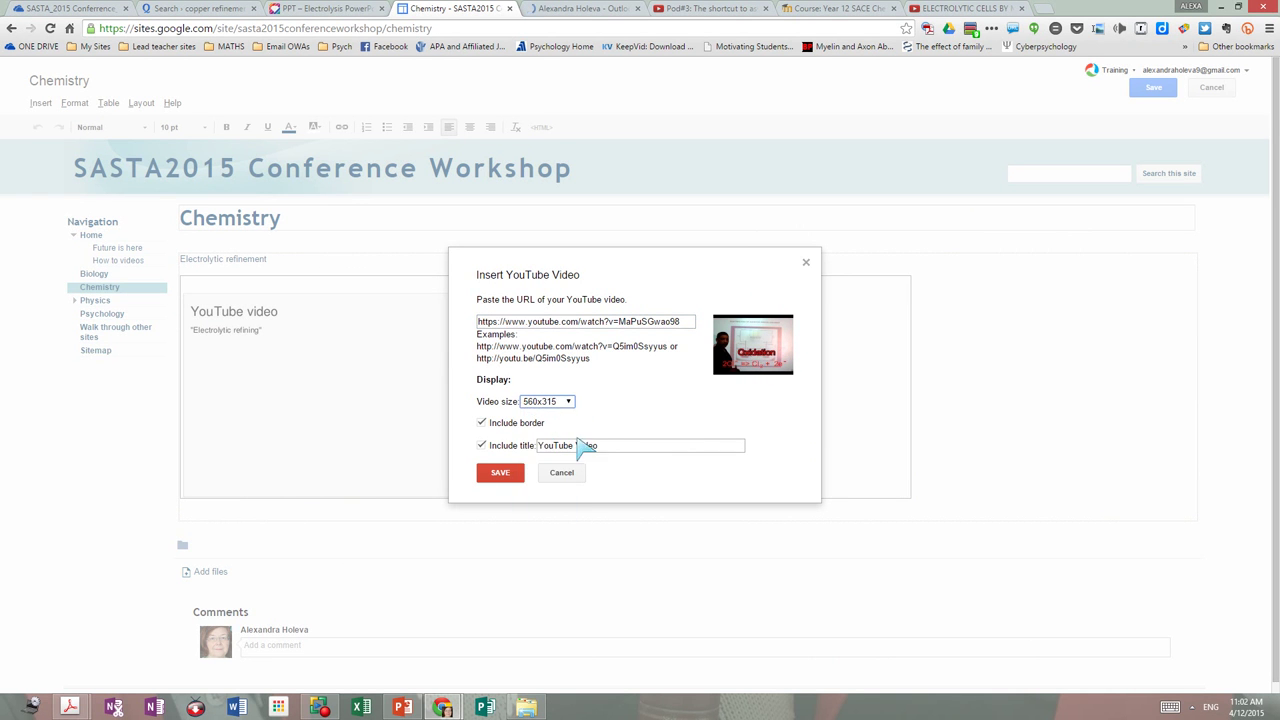
pyautogui.tripleClick(608, 447)
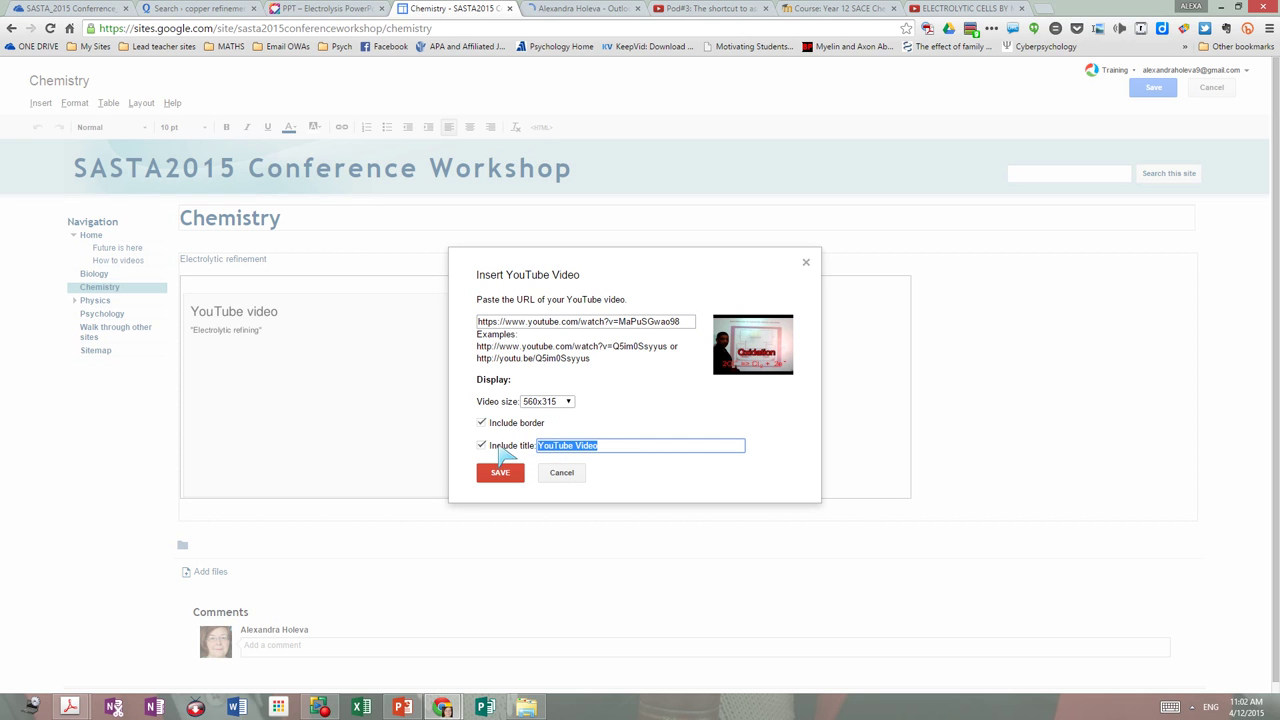
pyautogui.write('Electrolytic cel')
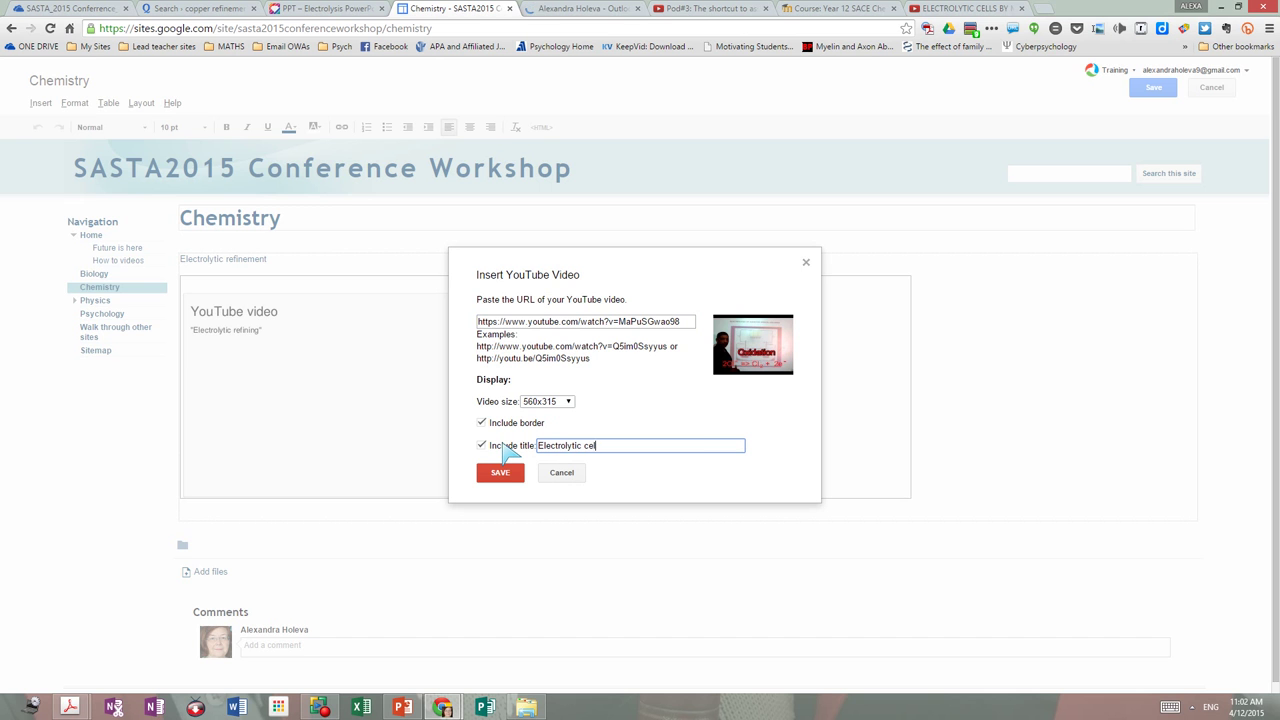
pyautogui.click(500, 474)
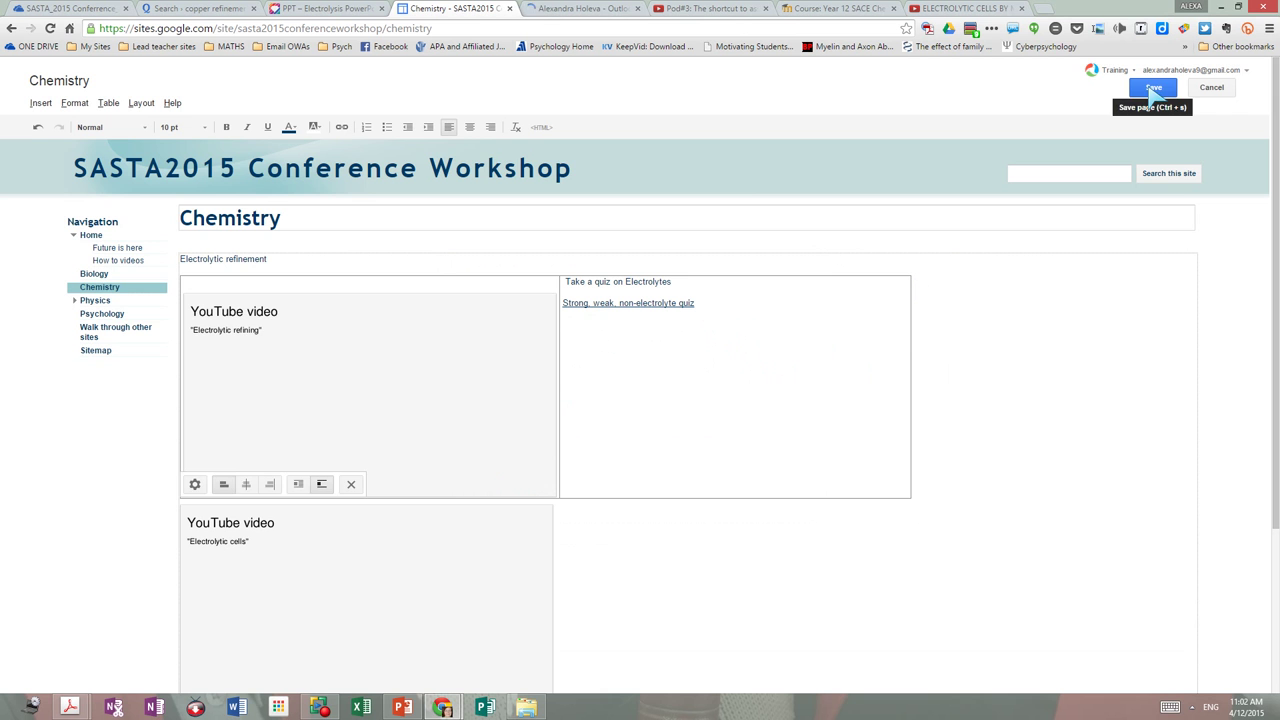
pyautogui.click(1153, 90)
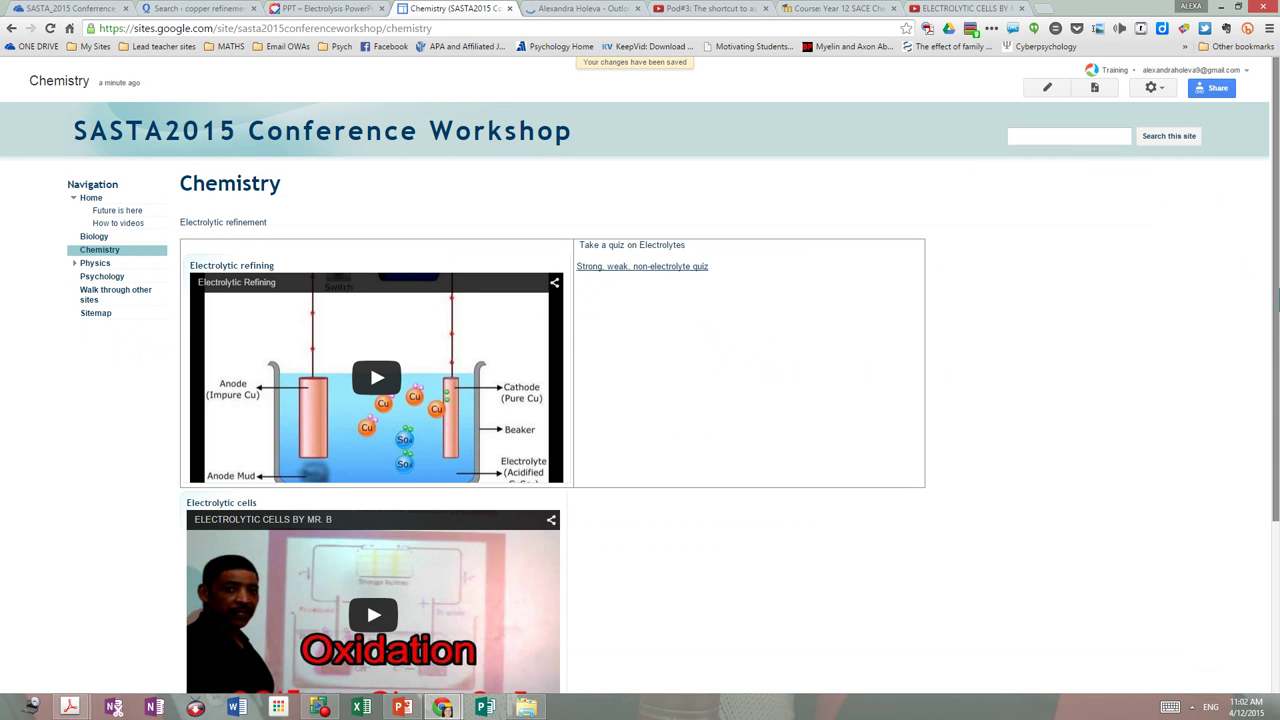
pyautogui.scroll(-2, 1276, 310)
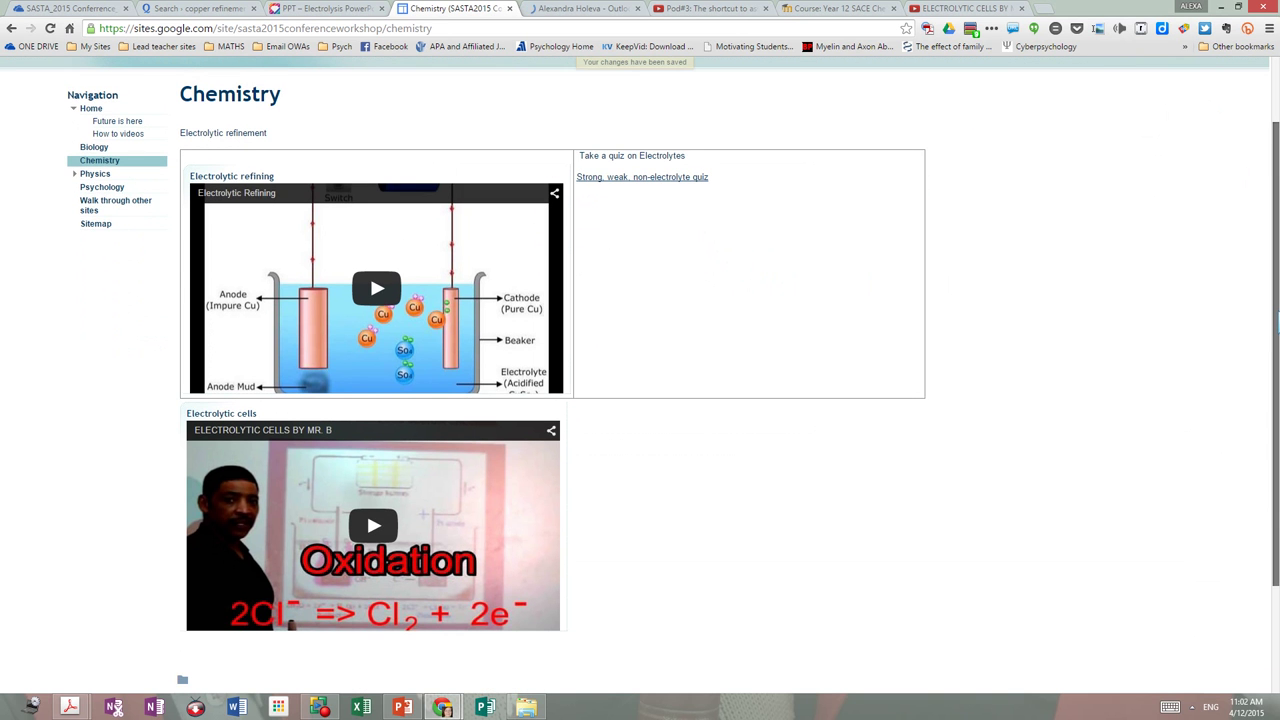
# Open the Chemistry page of the workshop site for editing, then switch to the Quizlet search results
pyautogui.scroll(2, 1265, 217)
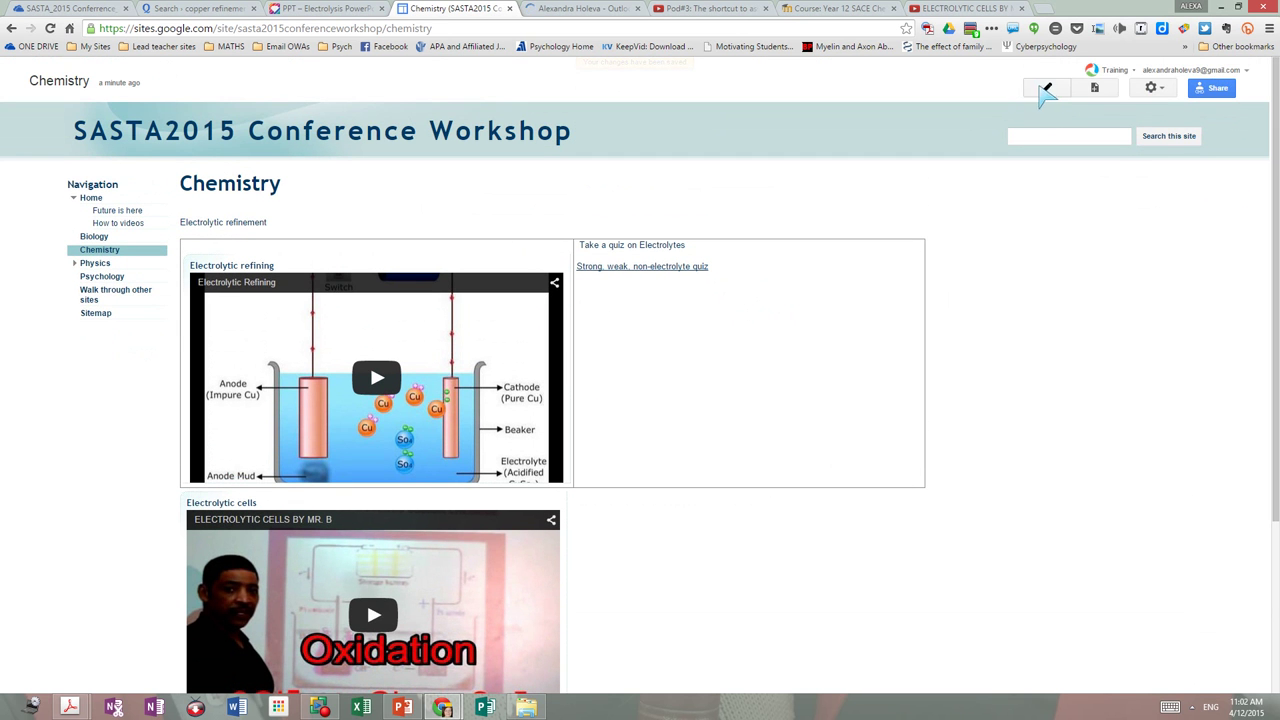
pyautogui.click(1047, 90)
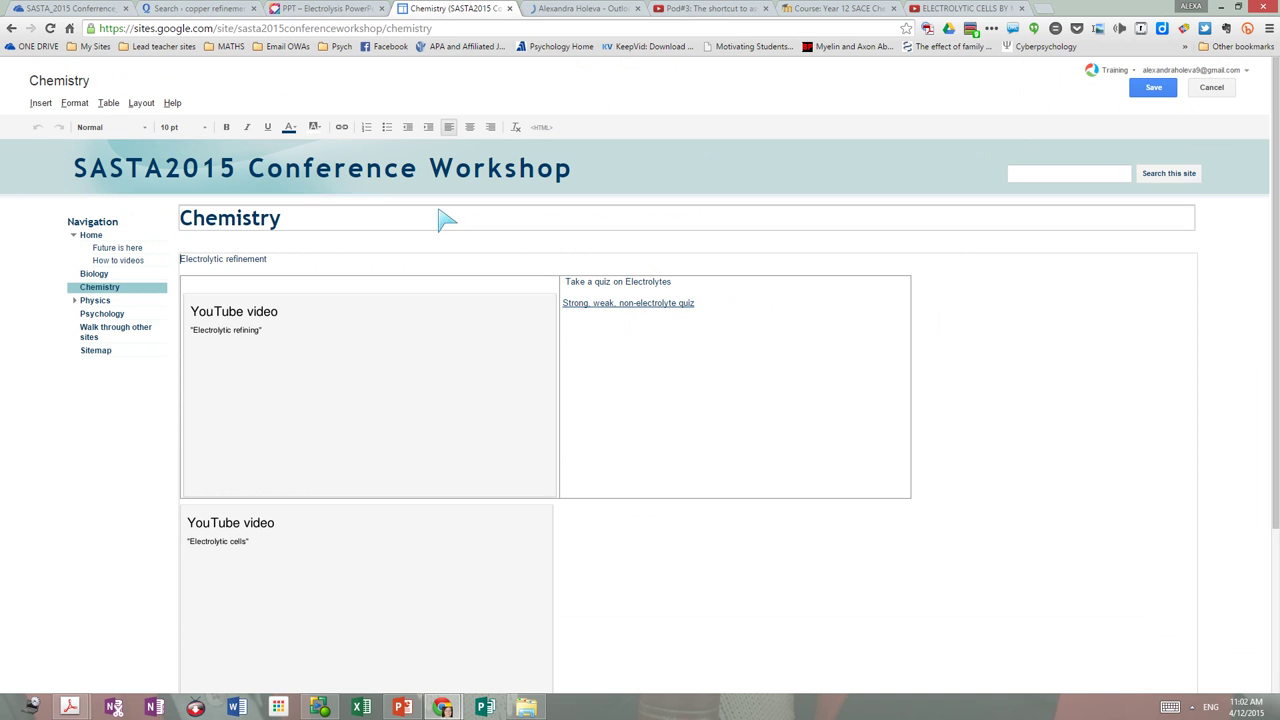
pyautogui.click(219, 10)
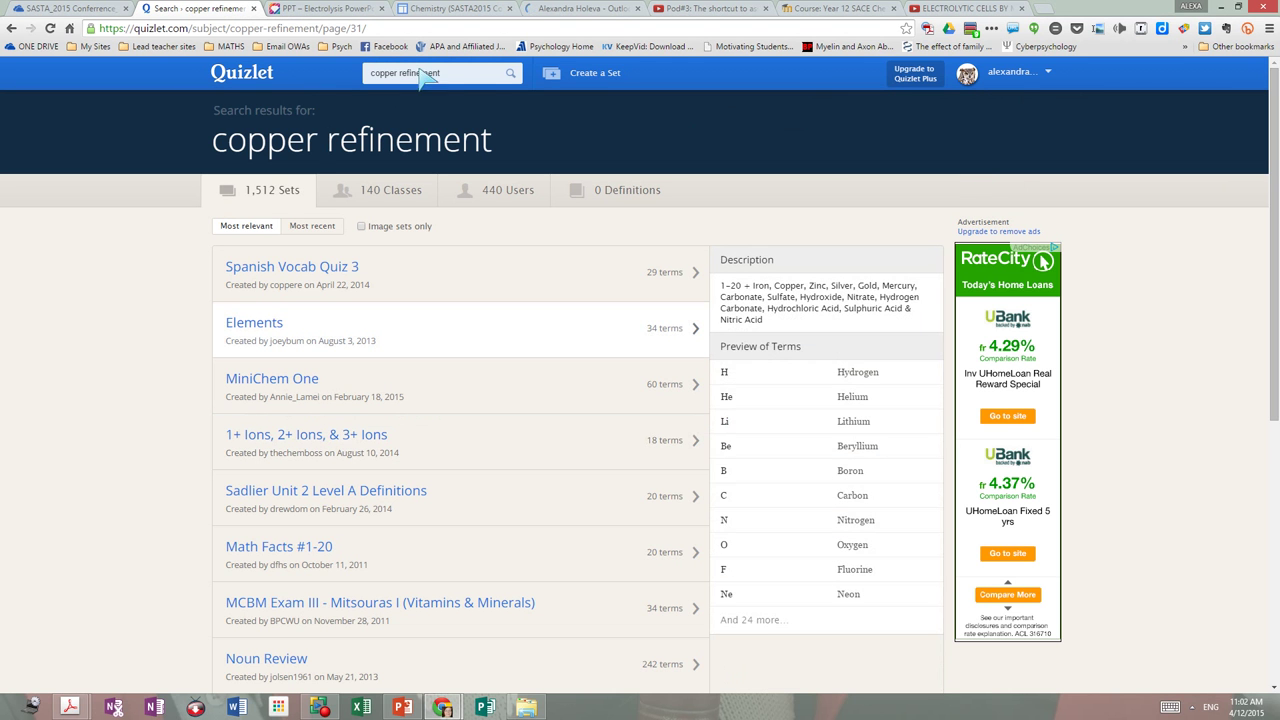
pyautogui.click(462, 78)
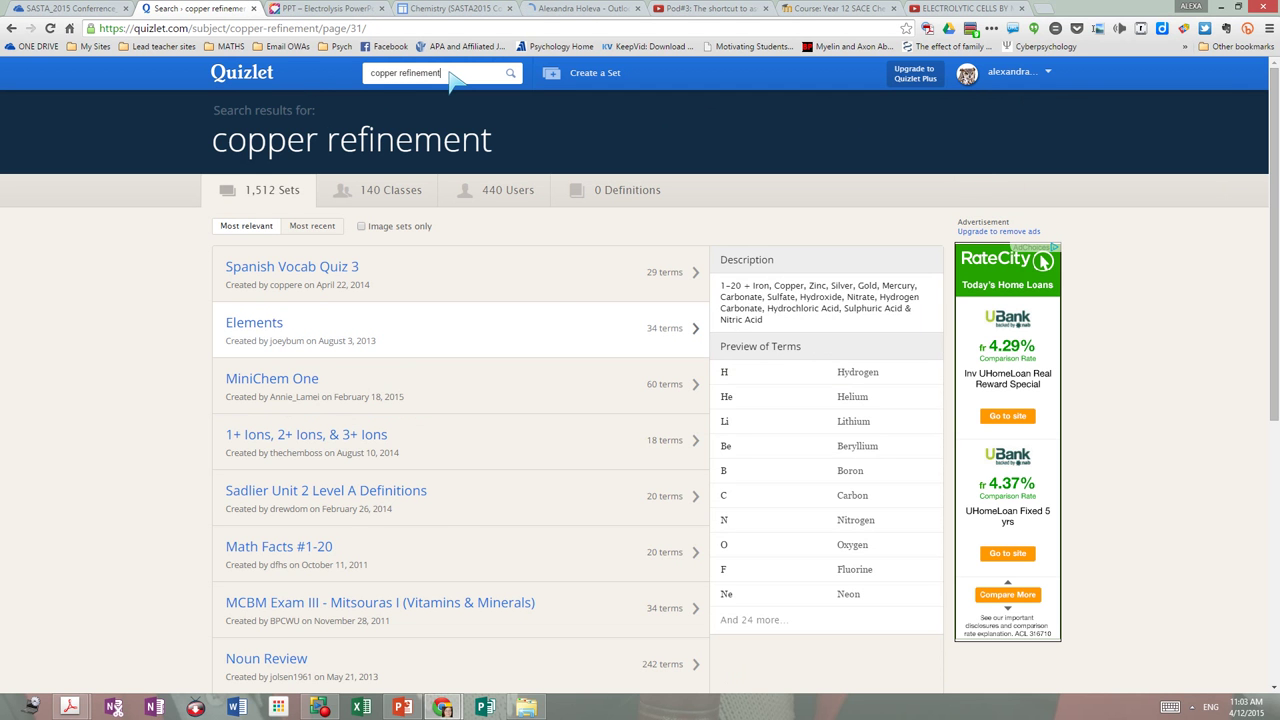
pyautogui.click(441, 10)
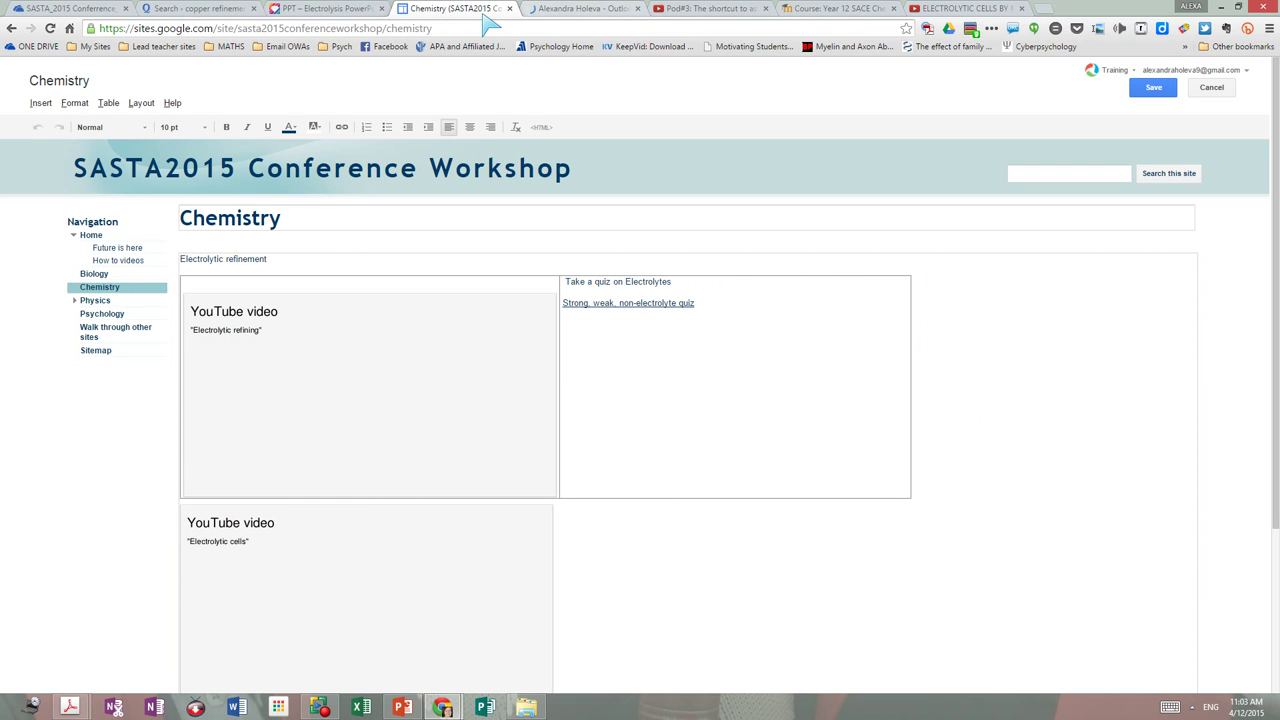
pyautogui.click(198, 12)
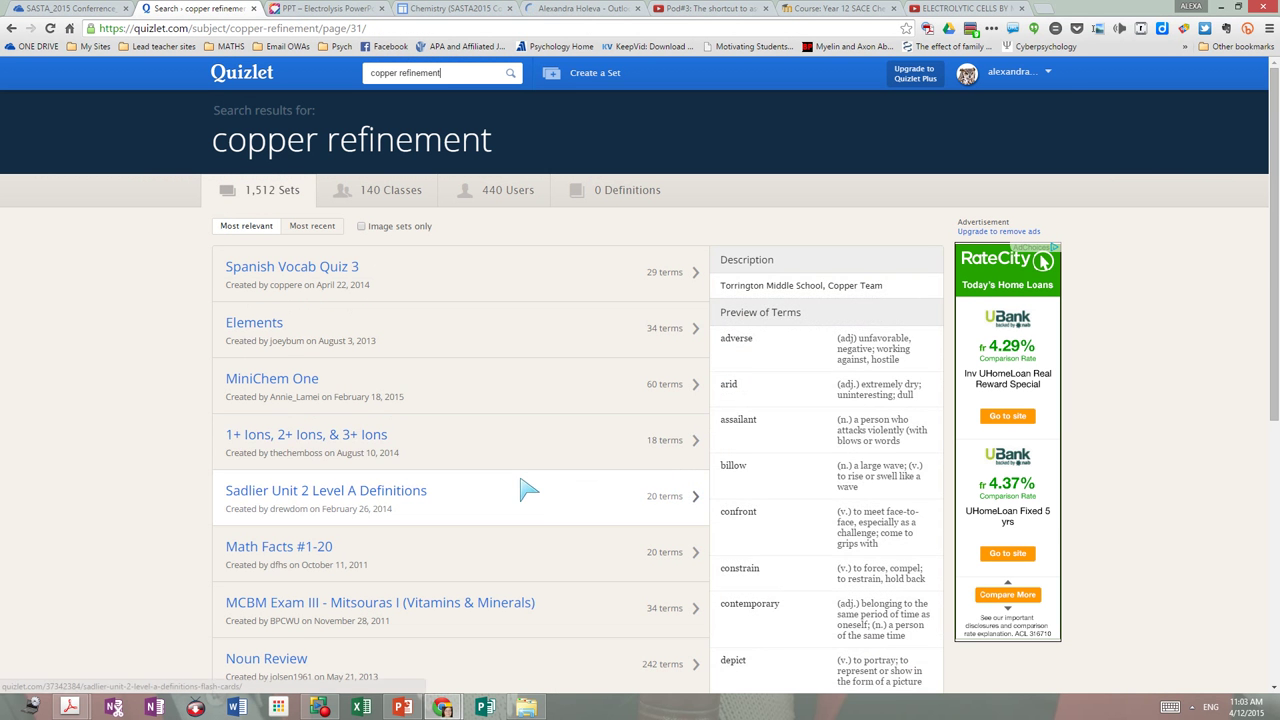
# Search Quizlet for "electrolytic cell" in place of the earlier search term
pyautogui.scroll(-2, 1262, 325)
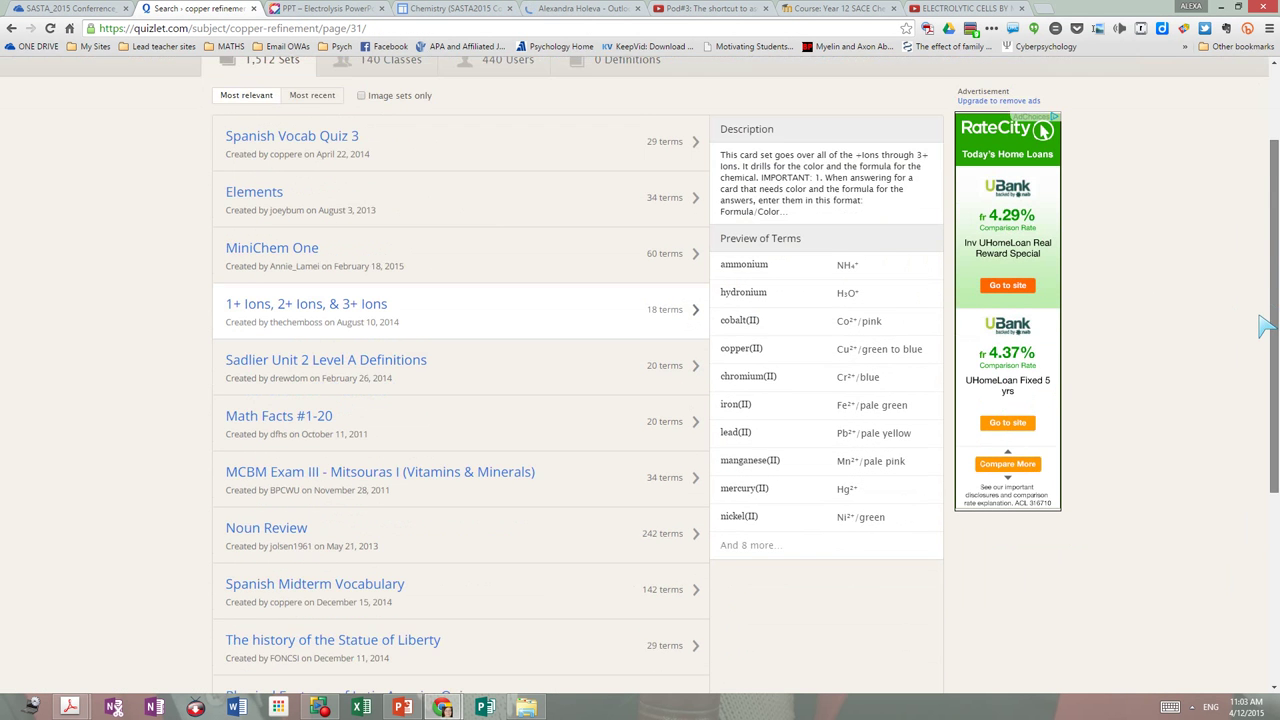
pyautogui.scroll(3, 1262, 335)
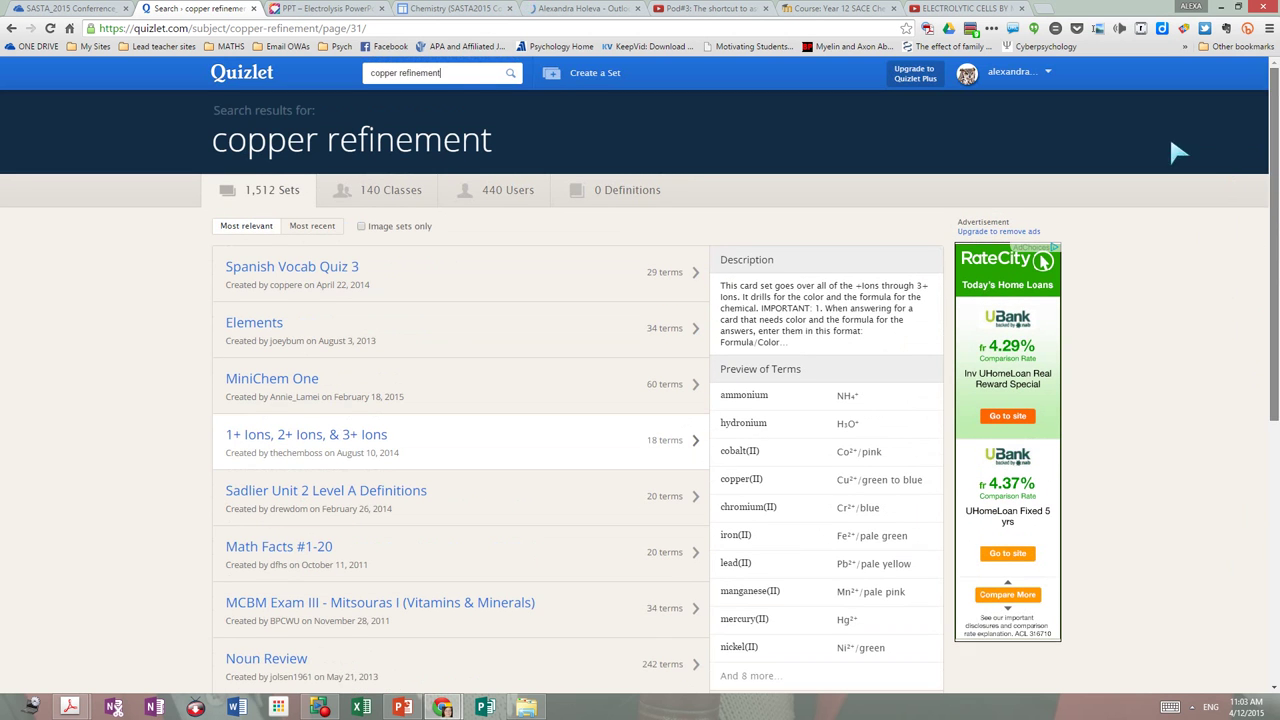
pyautogui.moveTo(460, 73); pyautogui.dragTo(345, 74)
pyautogui.write('electrol')
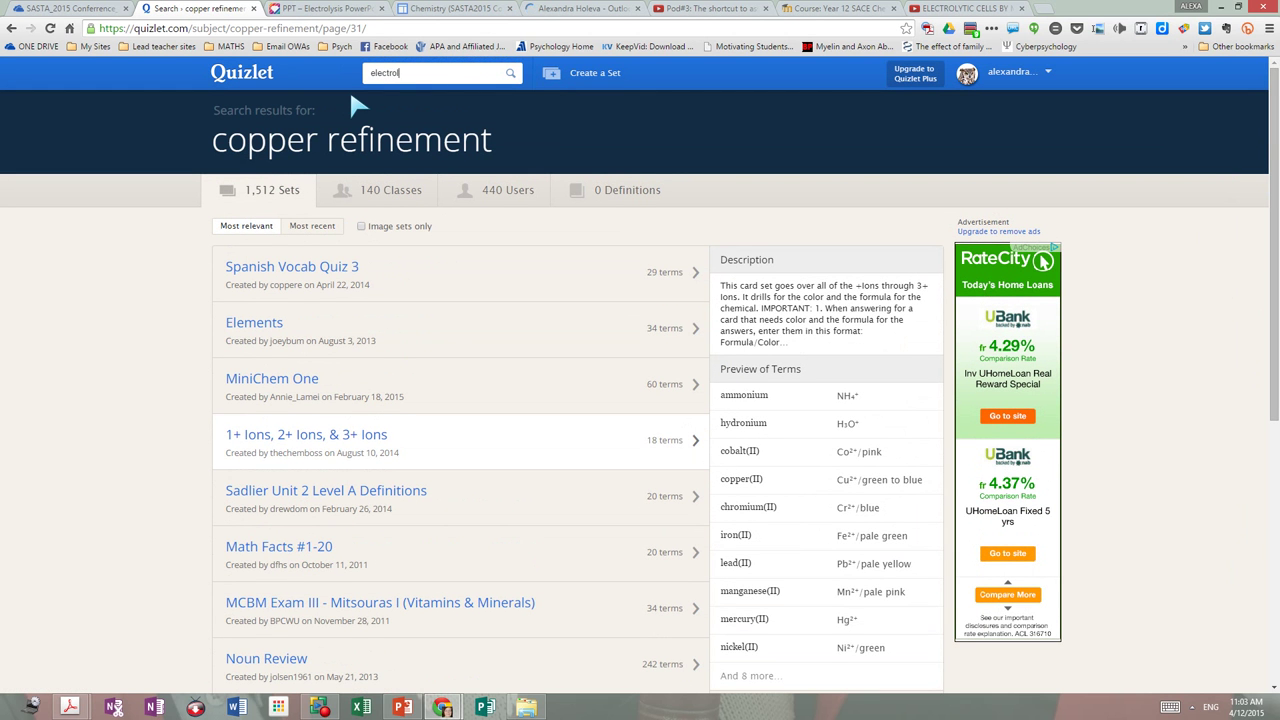
pyautogui.write('ytic cell')
pyautogui.click(511, 74)
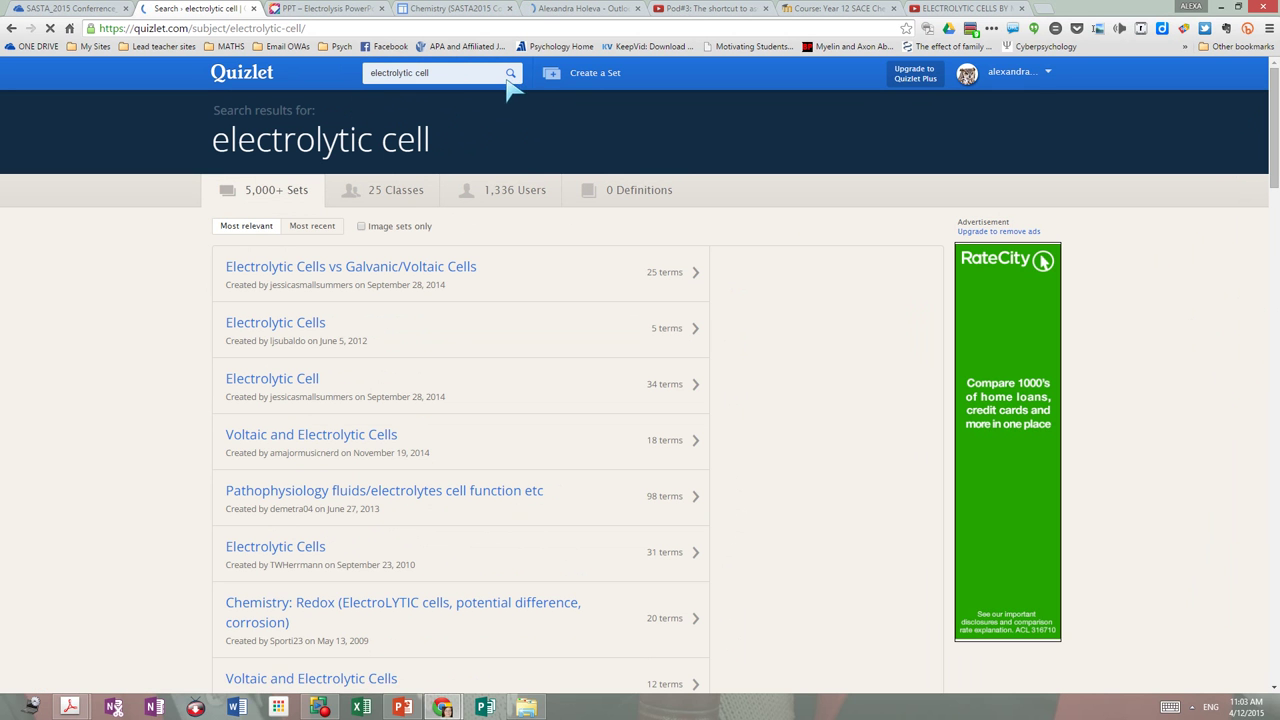
# Copy the web address of the Quizlet set "Electrolytic Cells vs Galvanic/Voltaic Cells" and return to the search results
pyautogui.moveTo(349, 292)
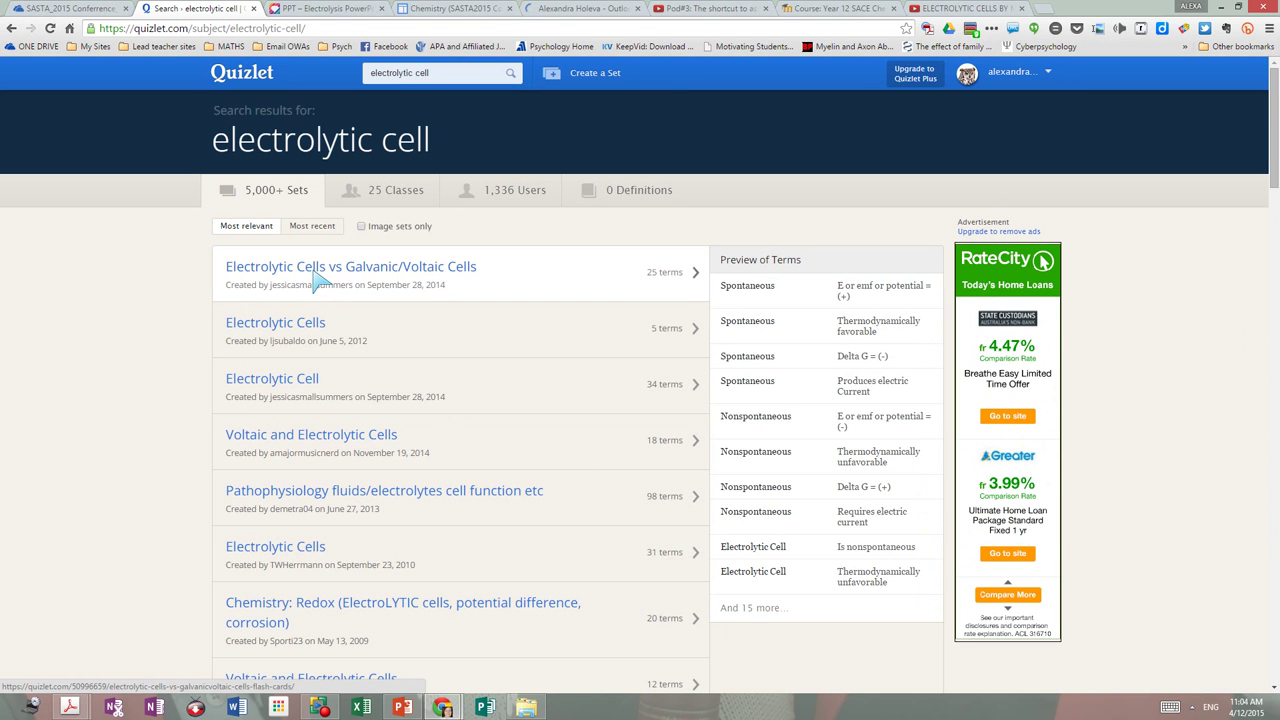
pyautogui.click(318, 282)
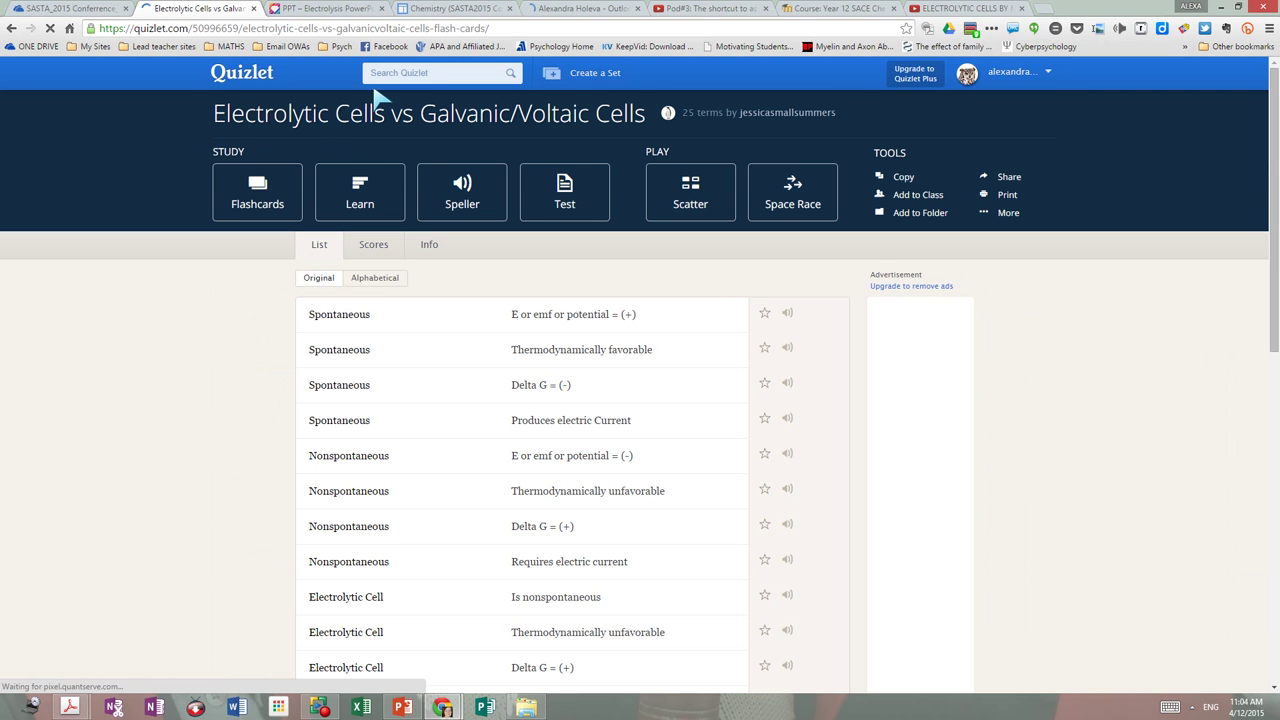
pyautogui.moveTo(490, 28); pyautogui.dragTo(78, 32)
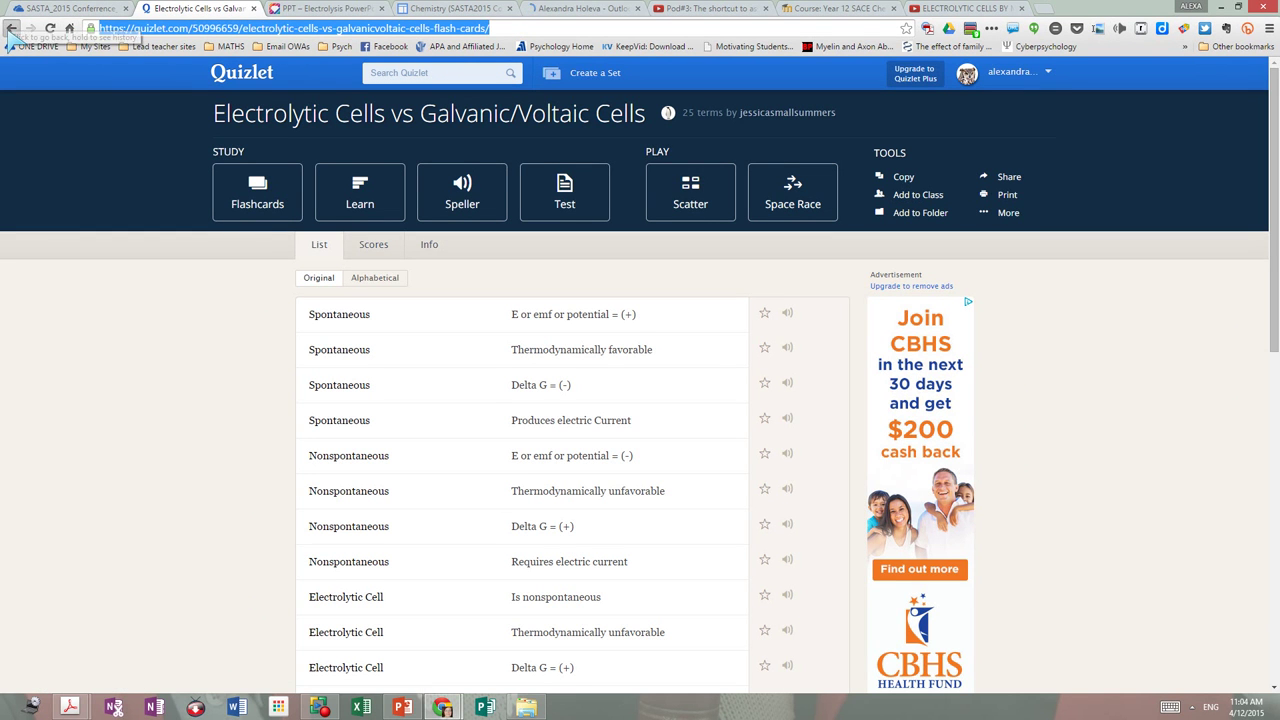
pyautogui.click(11, 28)
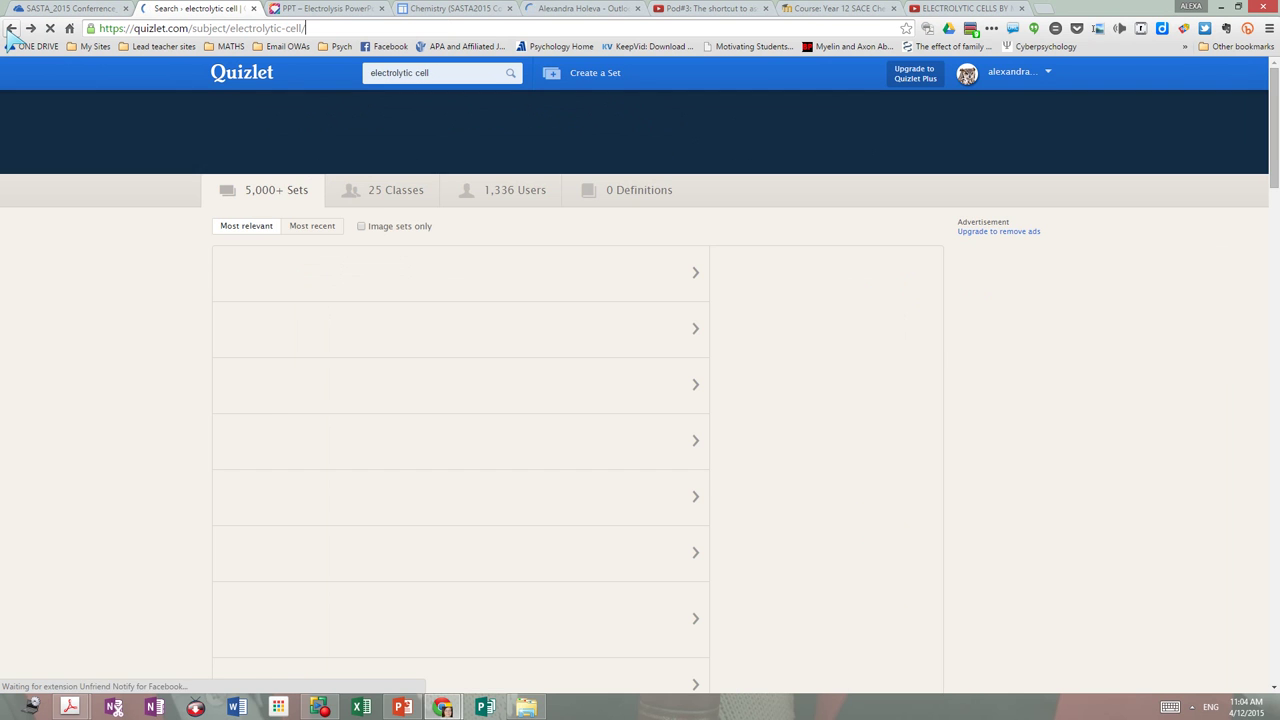
# On the Chemistry page, add the line "Take a quiz on electrolytic cells" below the "Strong, weak, non-electrolyte quiz" link in the table
pyautogui.click(470, 10)
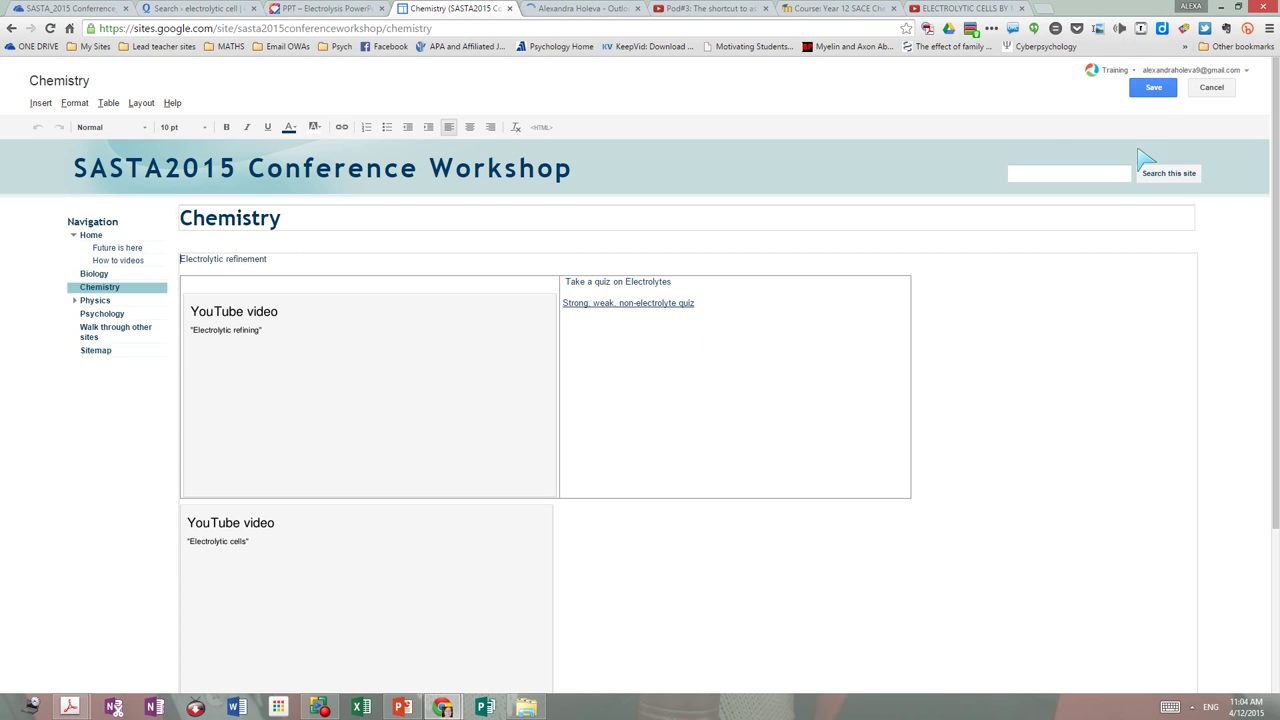
pyautogui.click(707, 312)
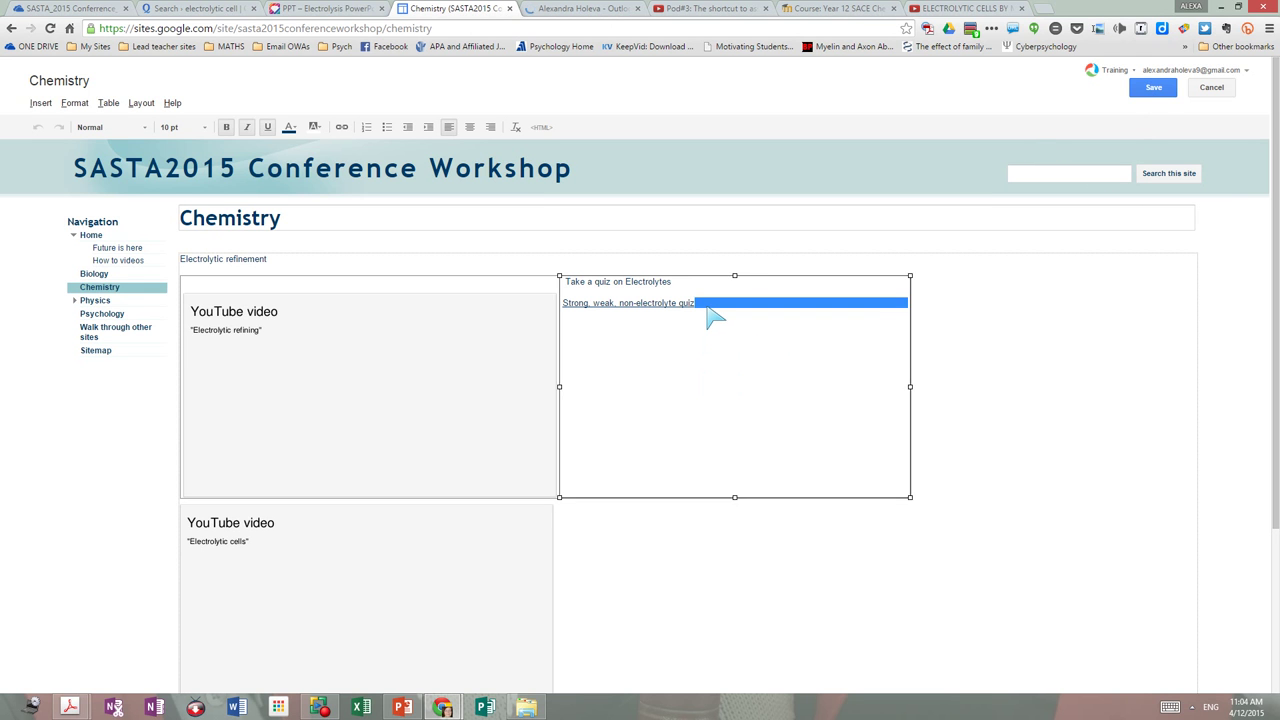
pyautogui.click(708, 315)
pyautogui.click(710, 316)
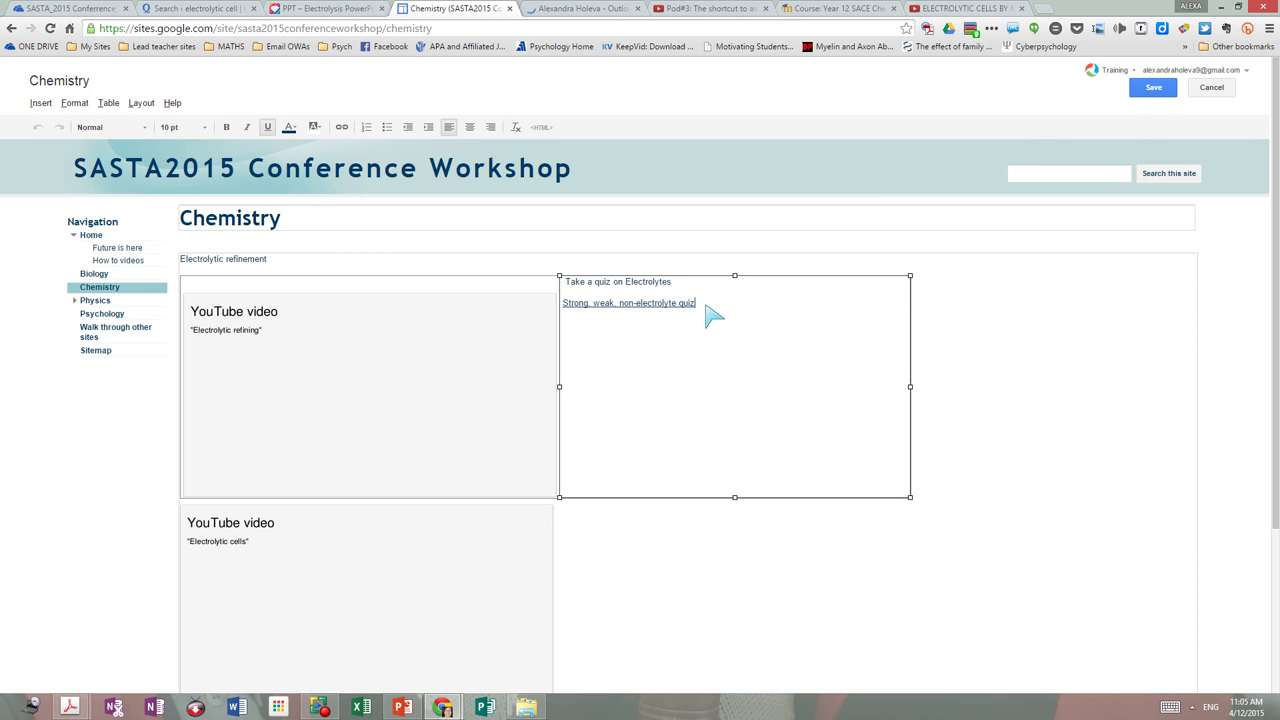
pyautogui.press('Return')
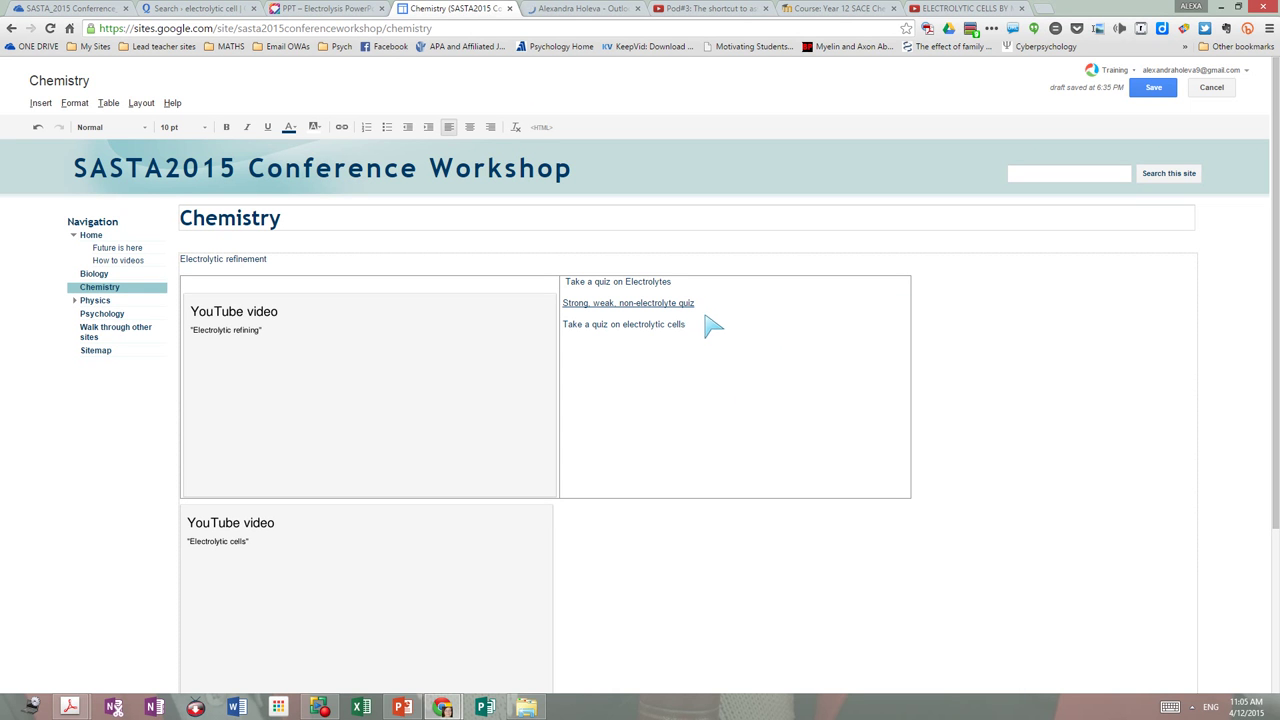
# Link the words "on electrolytic cells" to the copied Quizlet set address and save the Chemistry page
pyautogui.moveTo(700, 330); pyautogui.dragTo(610, 326)
pyautogui.click(341, 127)
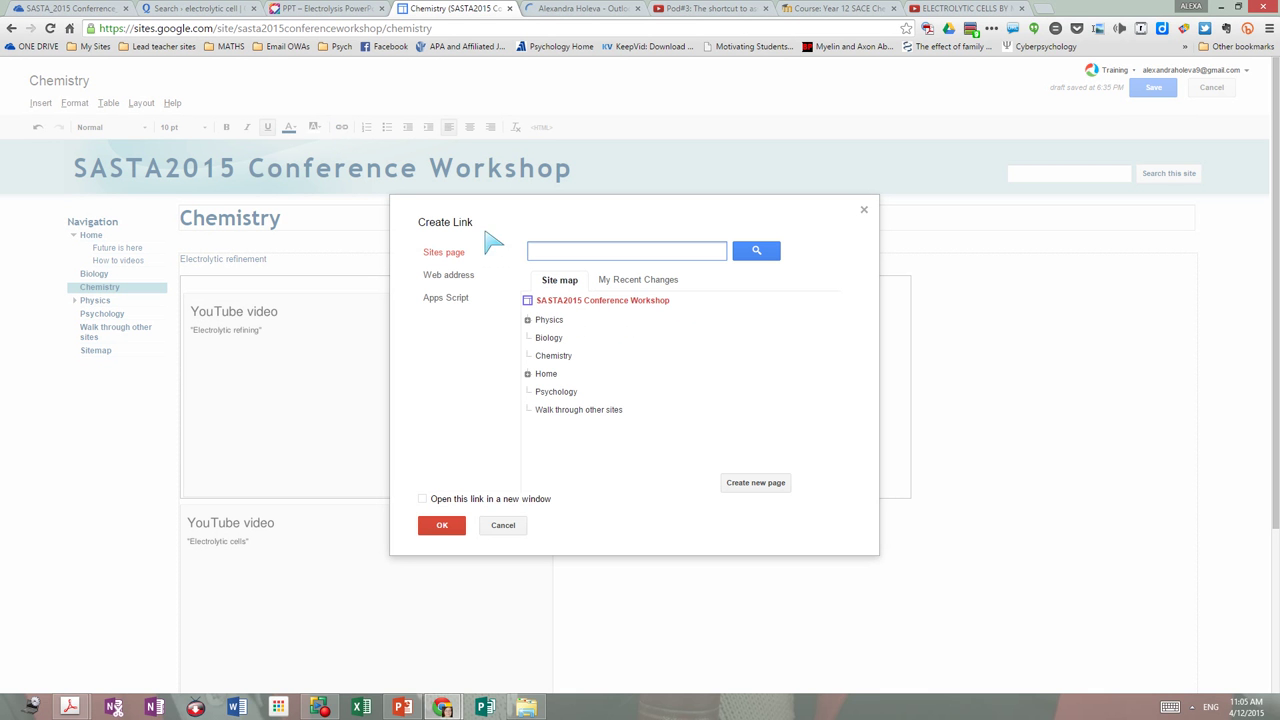
pyautogui.click(450, 283)
pyautogui.click(450, 283)
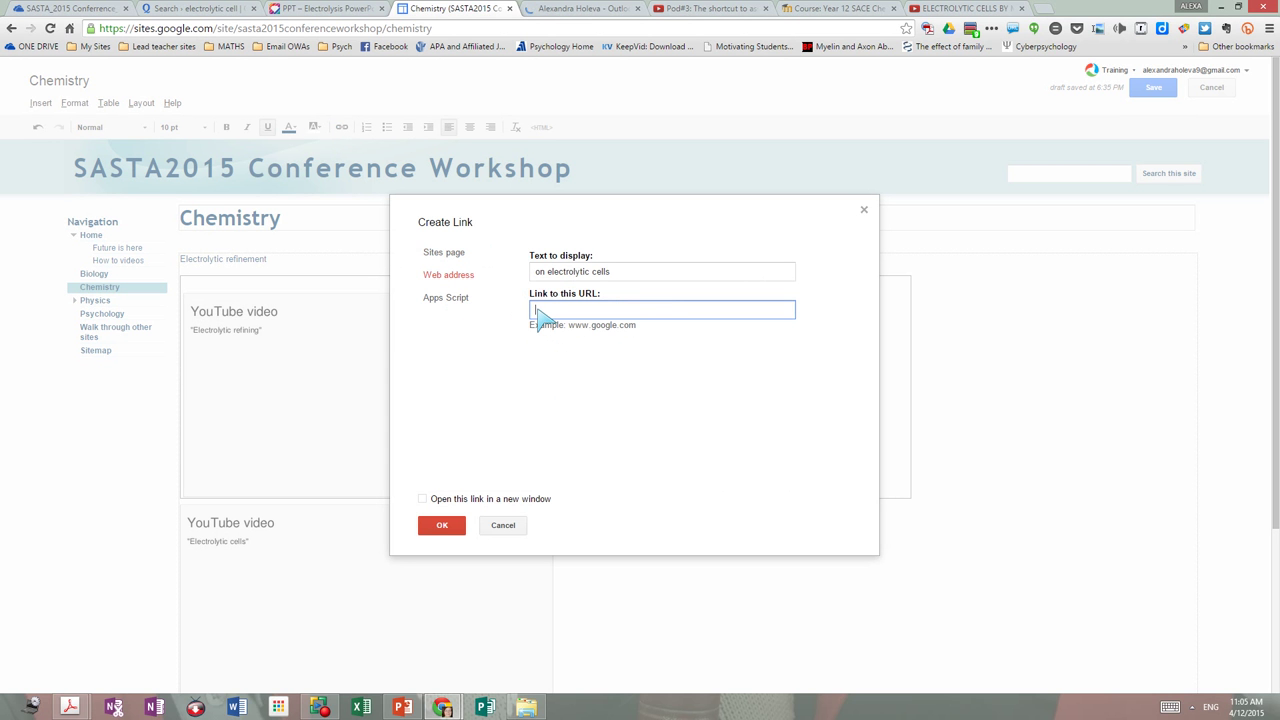
pyautogui.hotkey('ctrl', 'v')
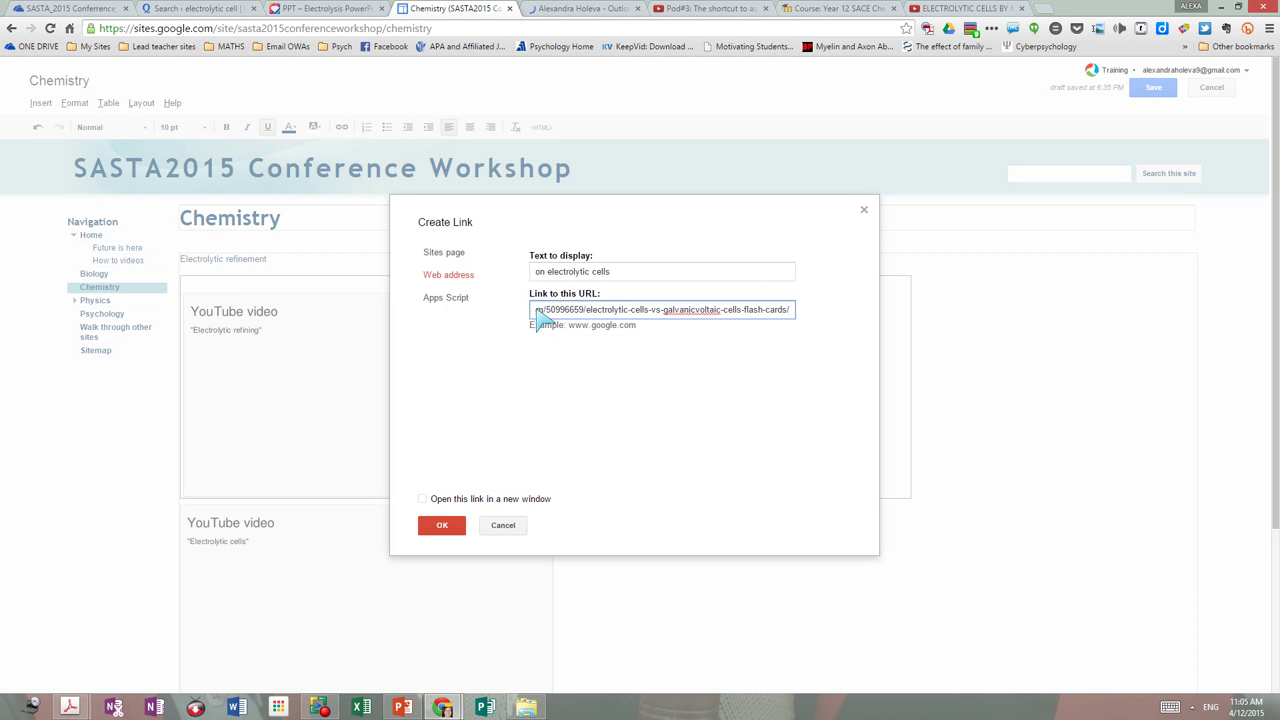
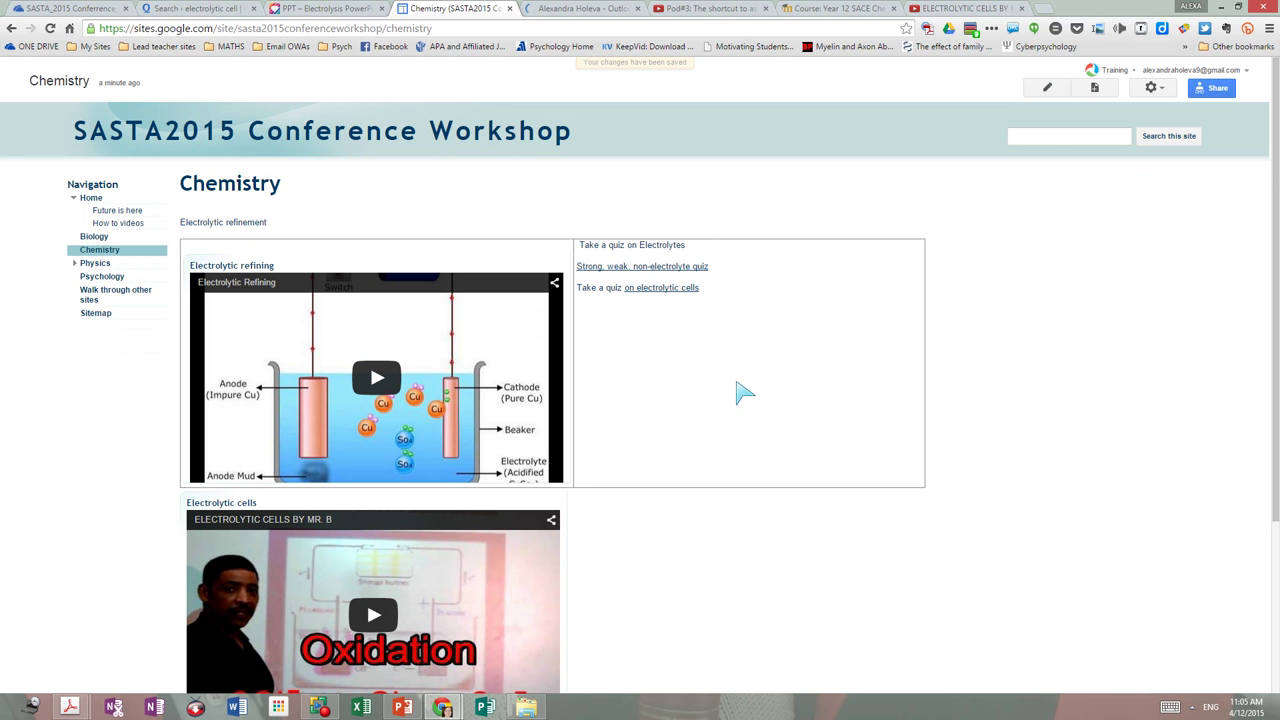
# Open the new quiz link from the Chemistry page and look at the set's Learn mode and first flashcards
pyautogui.click(662, 289)
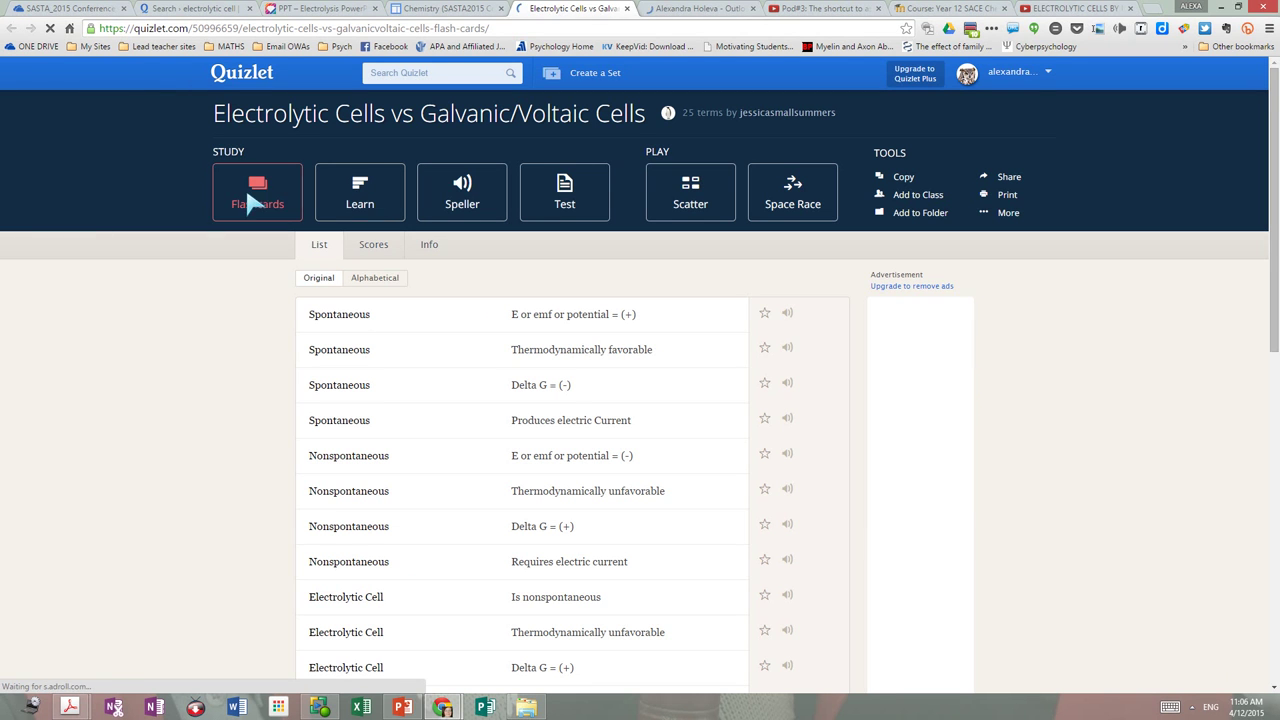
pyautogui.click(366, 205)
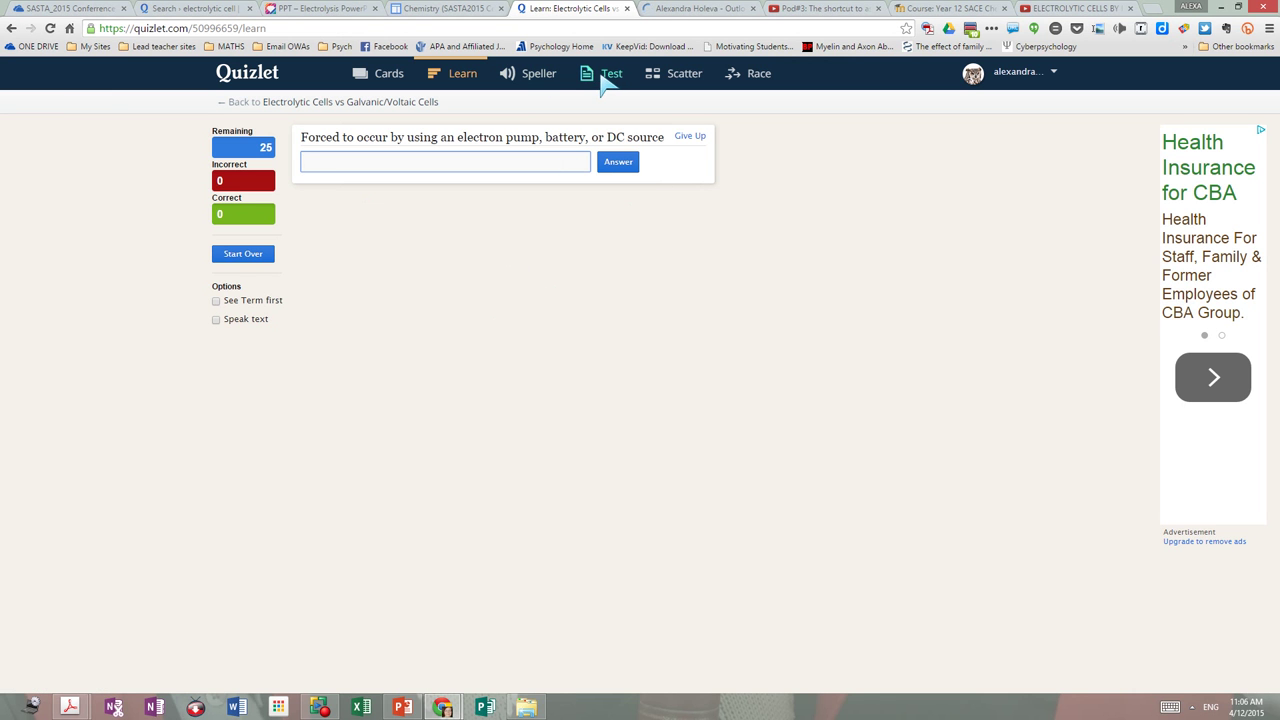
pyautogui.click(390, 84)
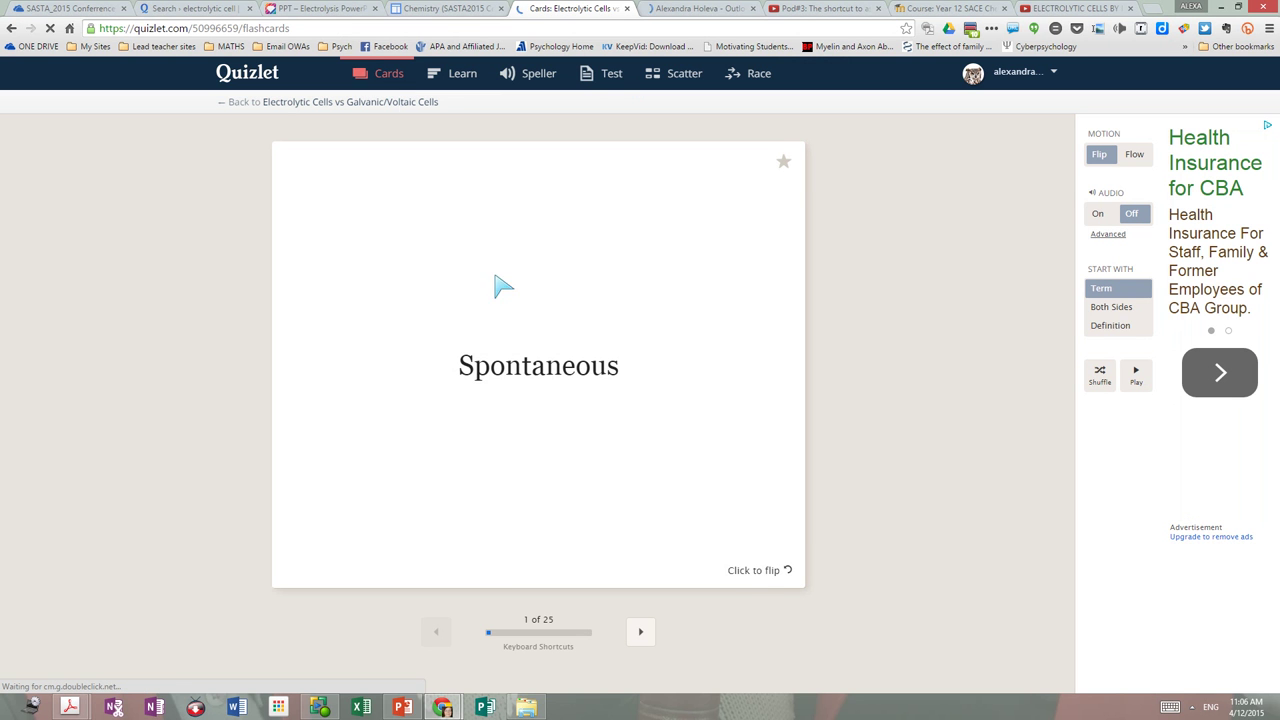
pyautogui.click(767, 573)
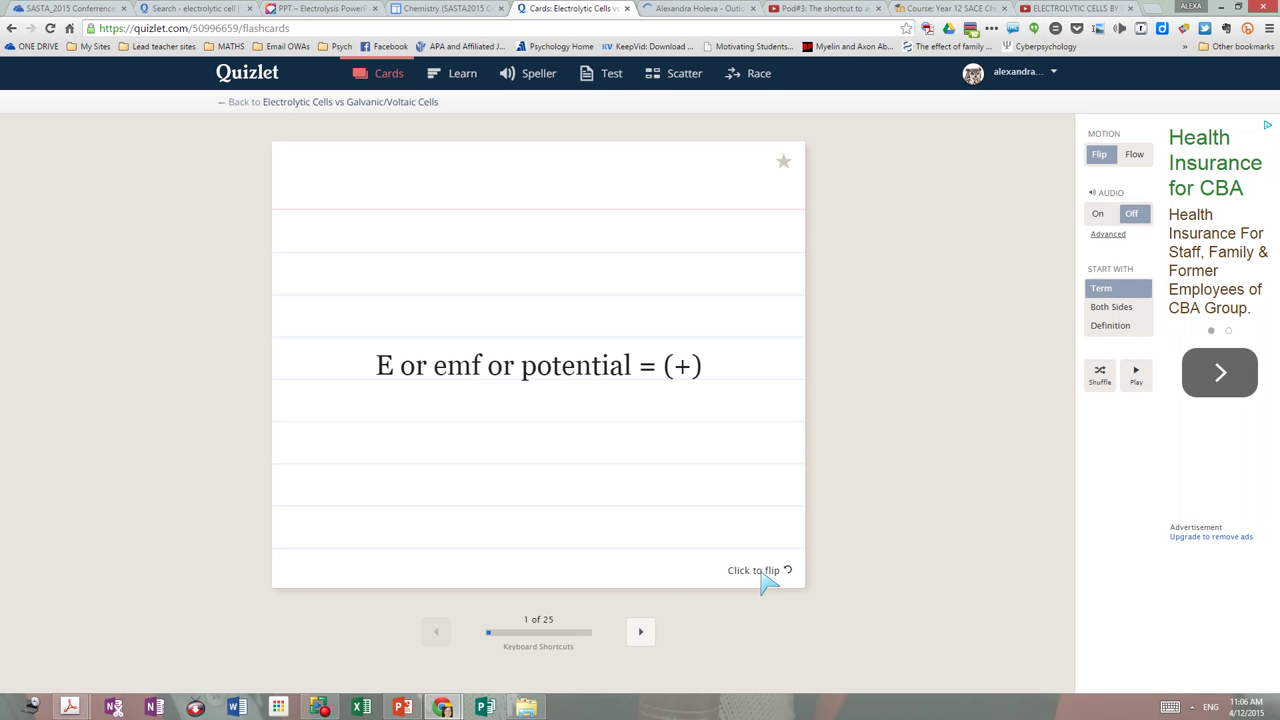
pyautogui.click(641, 633)
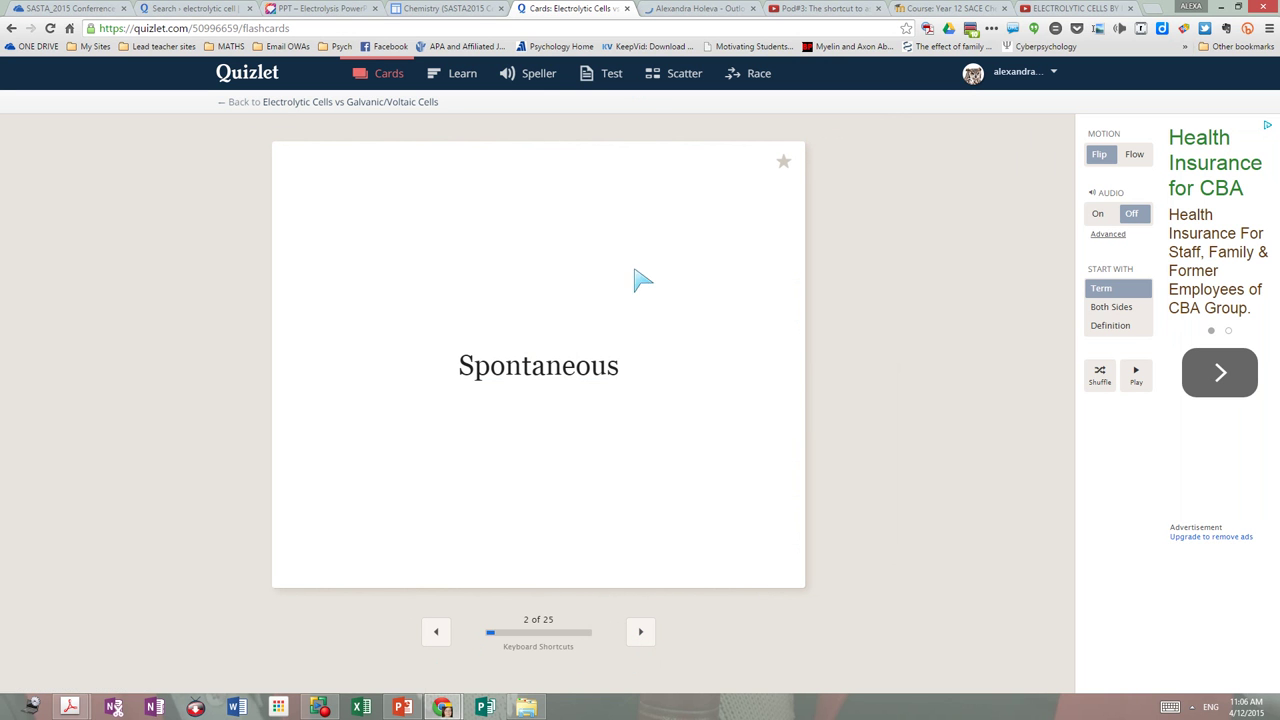
# Open the set's practice test and fill in all five written questions with "a"
pyautogui.click(590, 74)
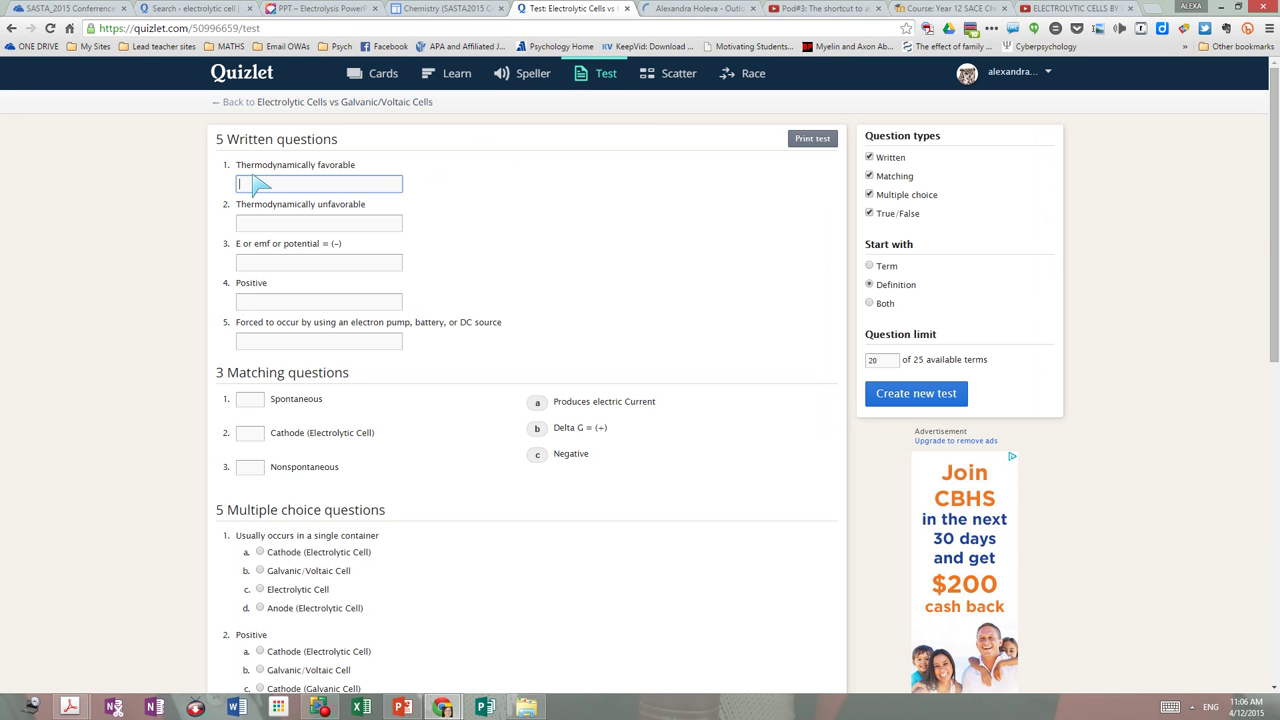
pyautogui.moveTo(1274, 250); pyautogui.dragTo(1234, 229)
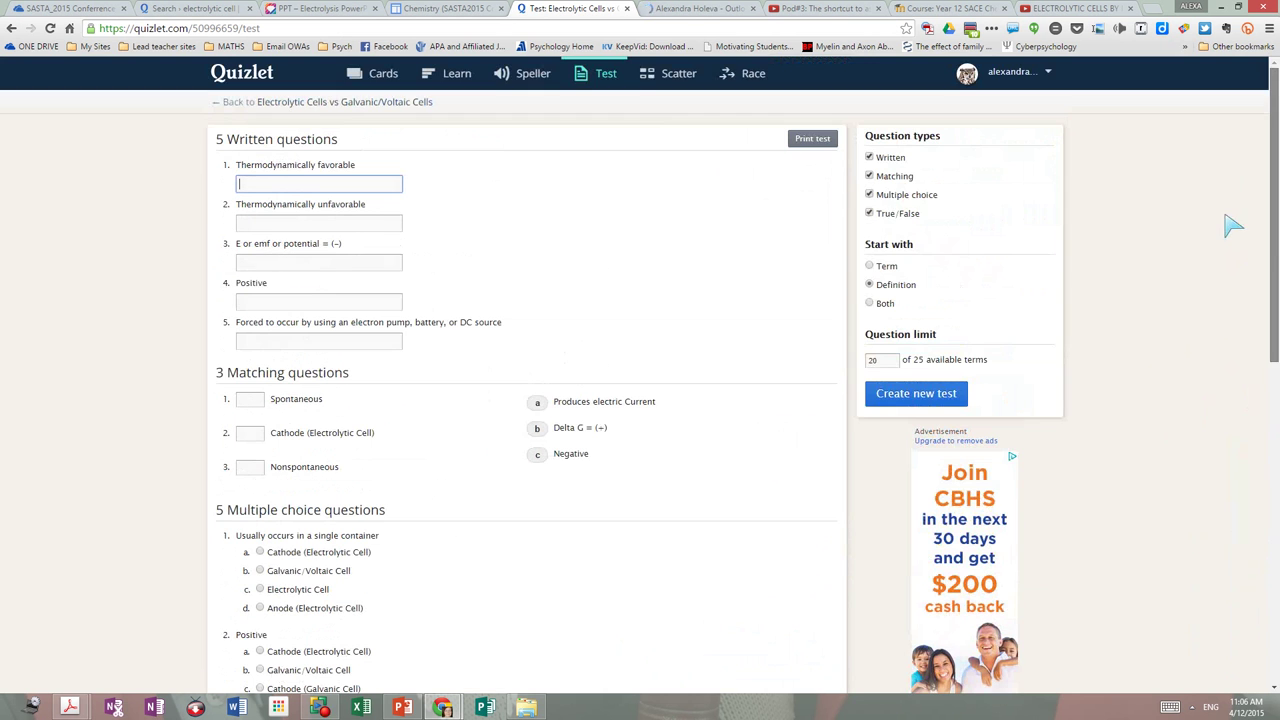
pyautogui.write('a')
pyautogui.click(241, 224)
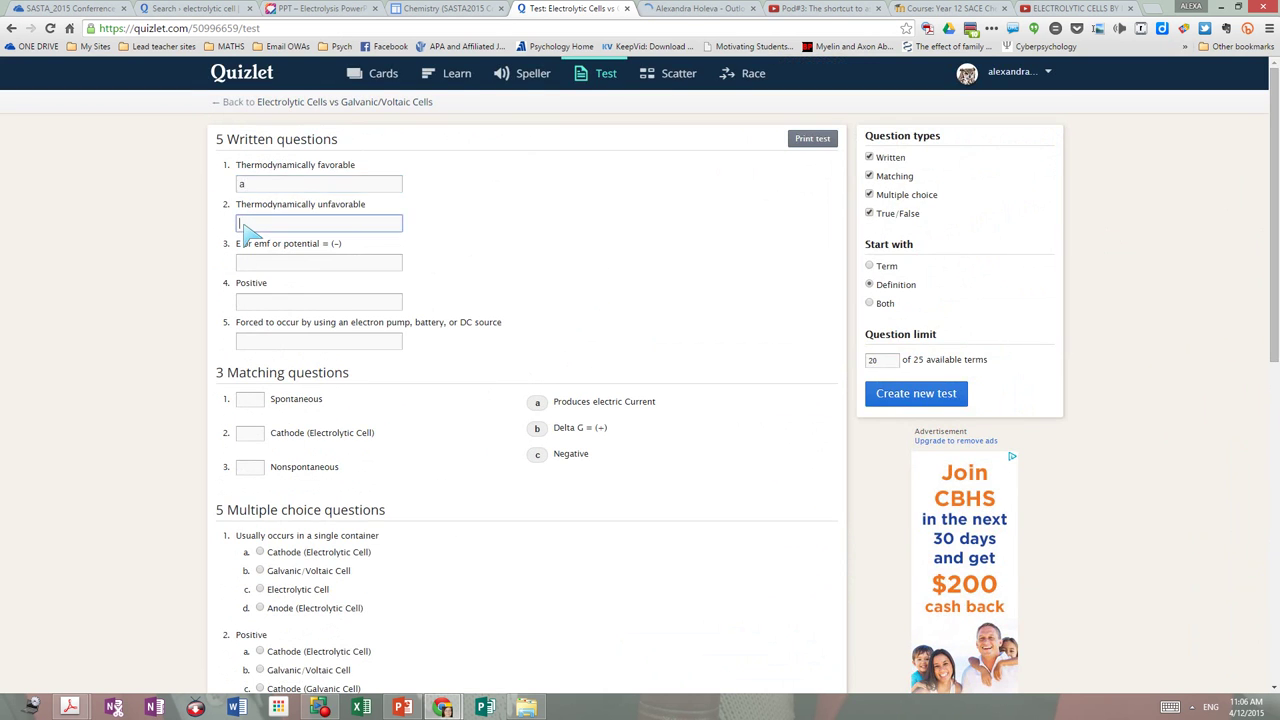
pyautogui.click(252, 264)
pyautogui.write('a')
pyautogui.click(252, 302)
pyautogui.write('a')
pyautogui.click(252, 342)
pyautogui.write('a')
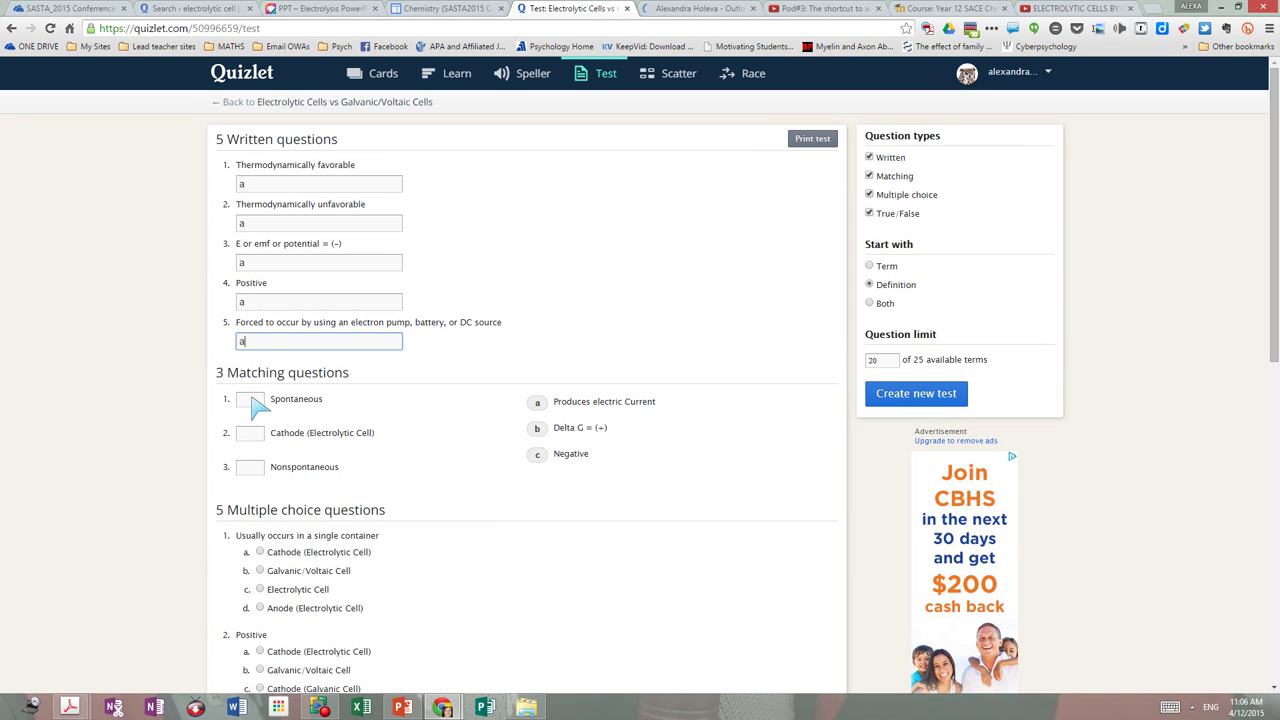
# Enter "a" as the answer to all three matching questions
pyautogui.click(251, 399)
pyautogui.write('aa')
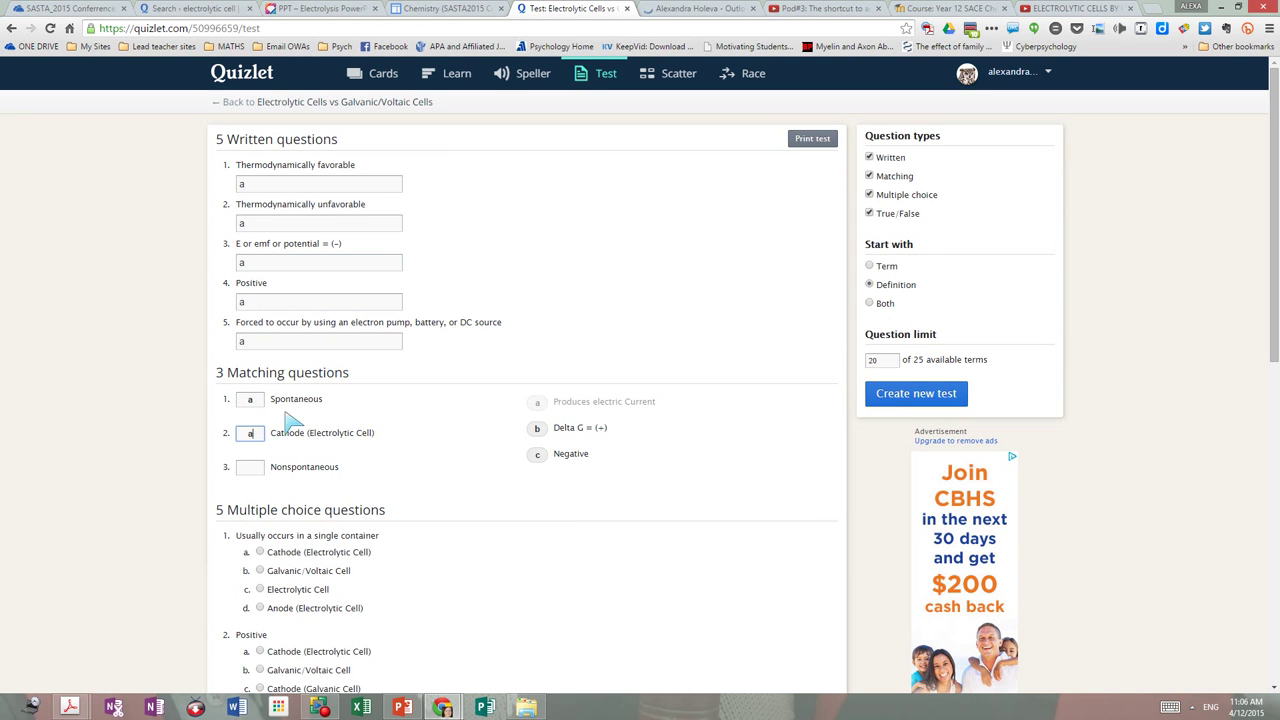
pyautogui.click(256, 468)
pyautogui.write('a')
# Answer multiple-choice questions 2 to 5 with Cathode (Electrolytic Cell), Anode (Electrolytic Cell), Anode (Galvanic Cell) and Electrolytic Cell
pyautogui.click(260, 651)
pyautogui.scroll(-5, 1234, 478)
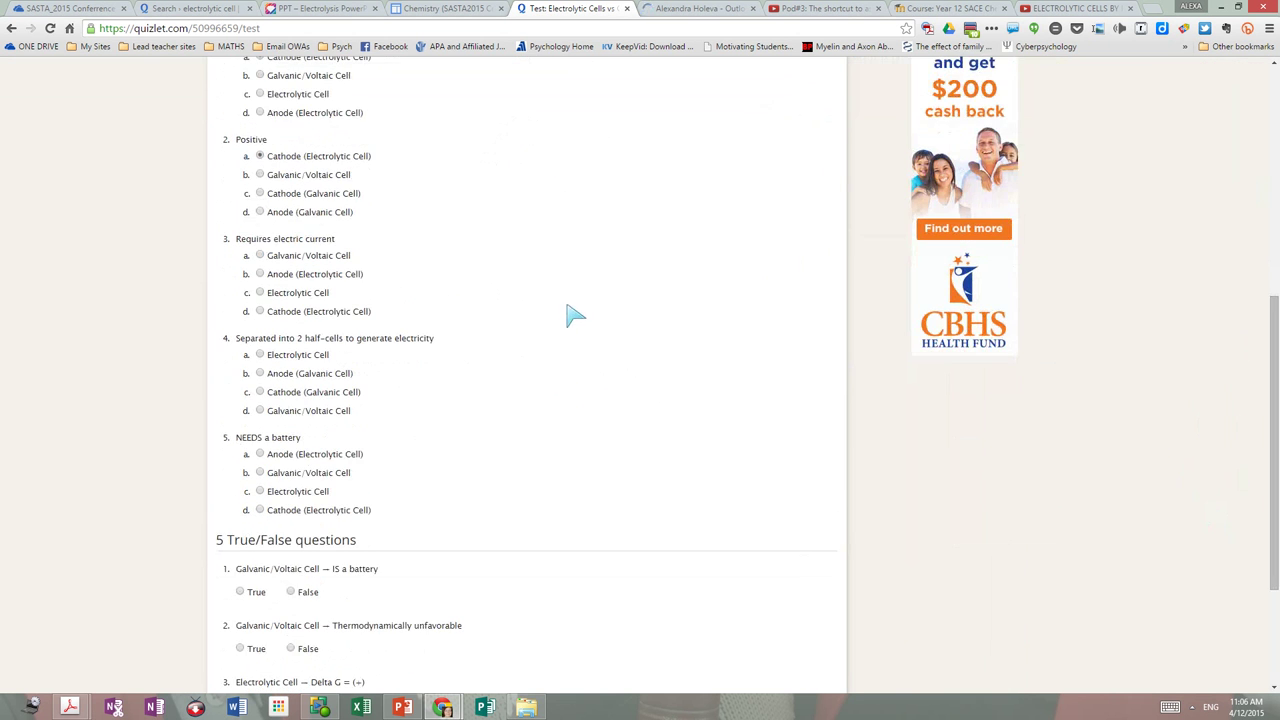
pyautogui.click(260, 274)
pyautogui.click(260, 373)
pyautogui.click(260, 491)
# Mark statements 1, 2 and 5 of the true/false questions as True
pyautogui.click(240, 648)
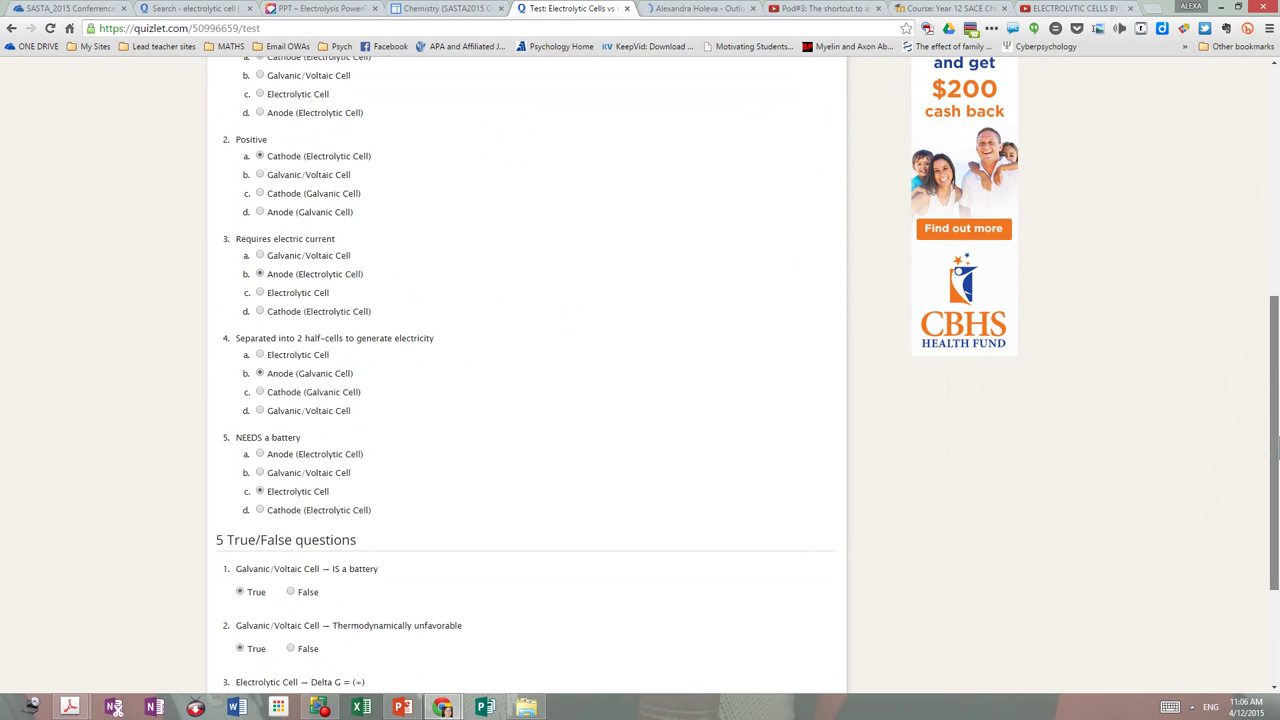
pyautogui.moveTo(1275, 455); pyautogui.dragTo(1274, 555)
pyautogui.click(241, 620)
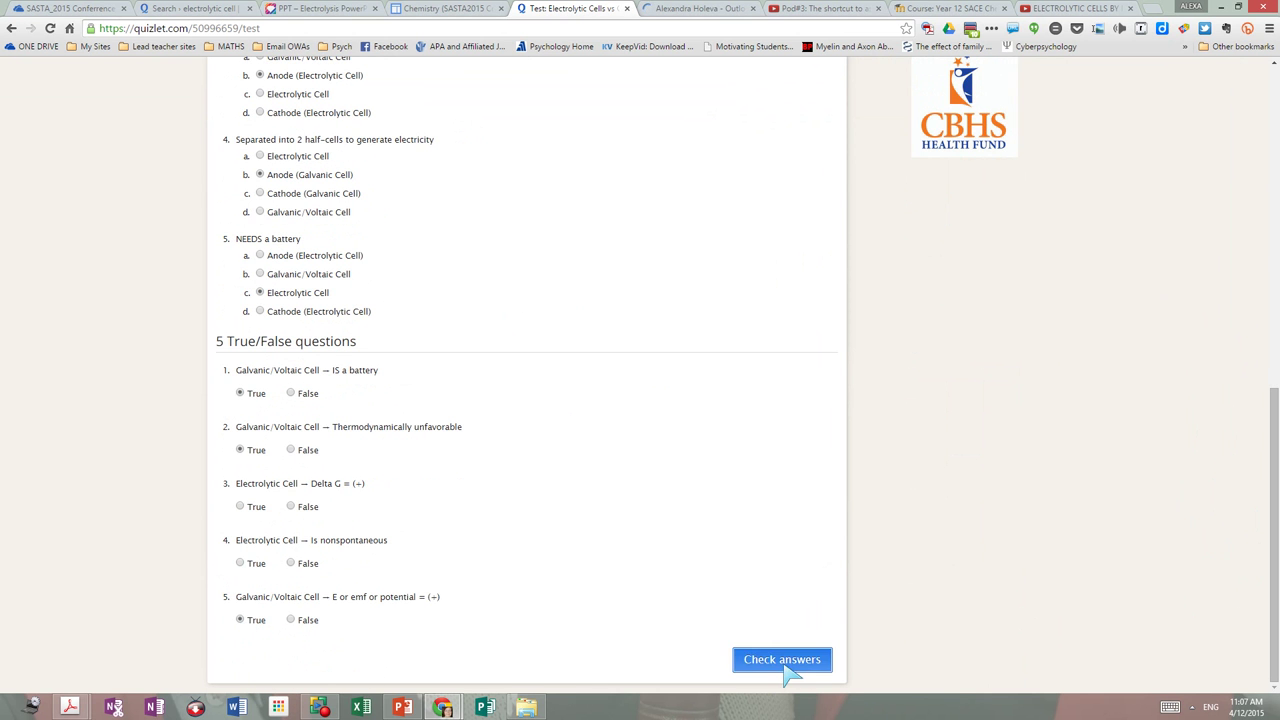
# Submit the practice test's answers and review the marked results through to the true/false questions
pyautogui.click(782, 662)
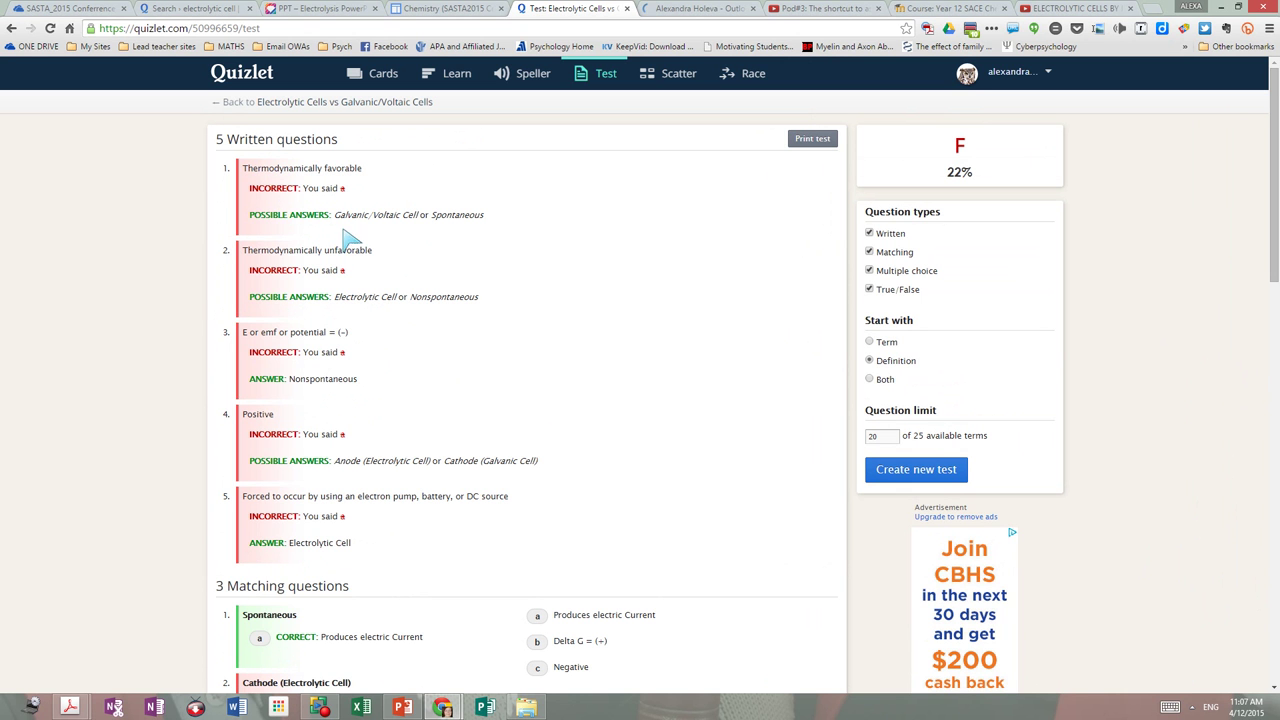
pyautogui.moveTo(1270, 258); pyautogui.dragTo(1270, 660)
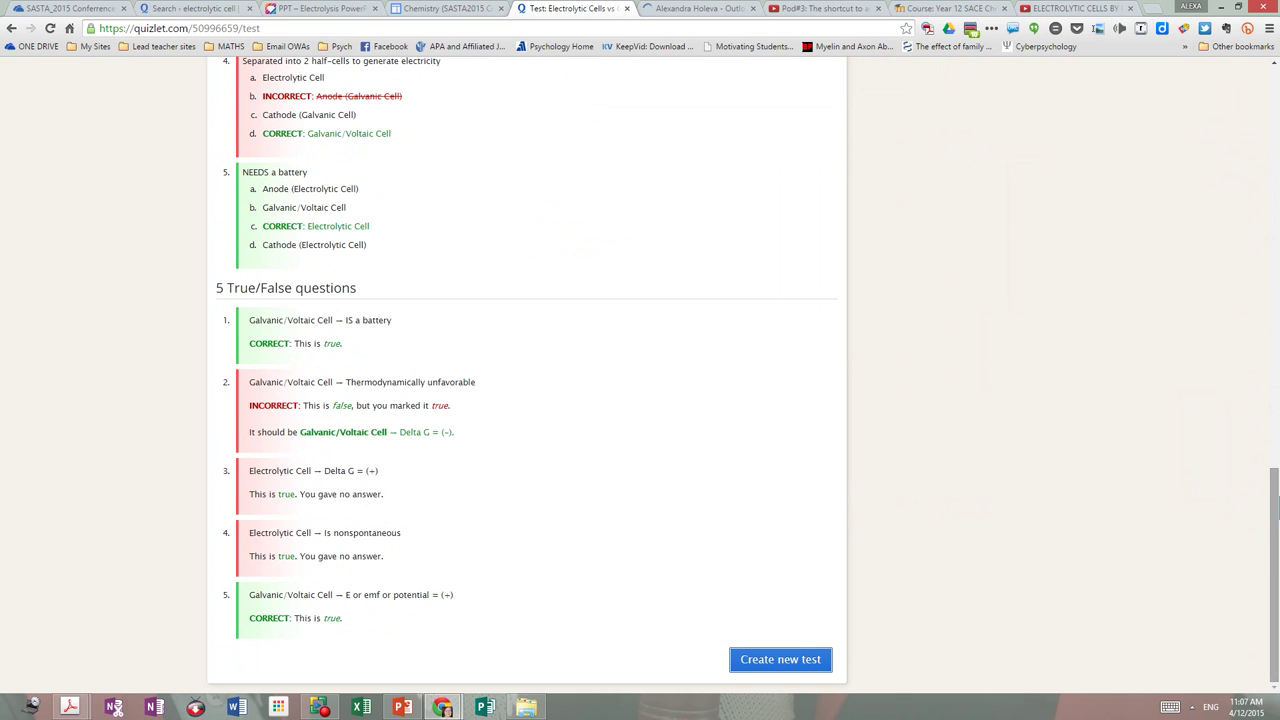
pyautogui.moveTo(1276, 508); pyautogui.dragTo(1207, 13)
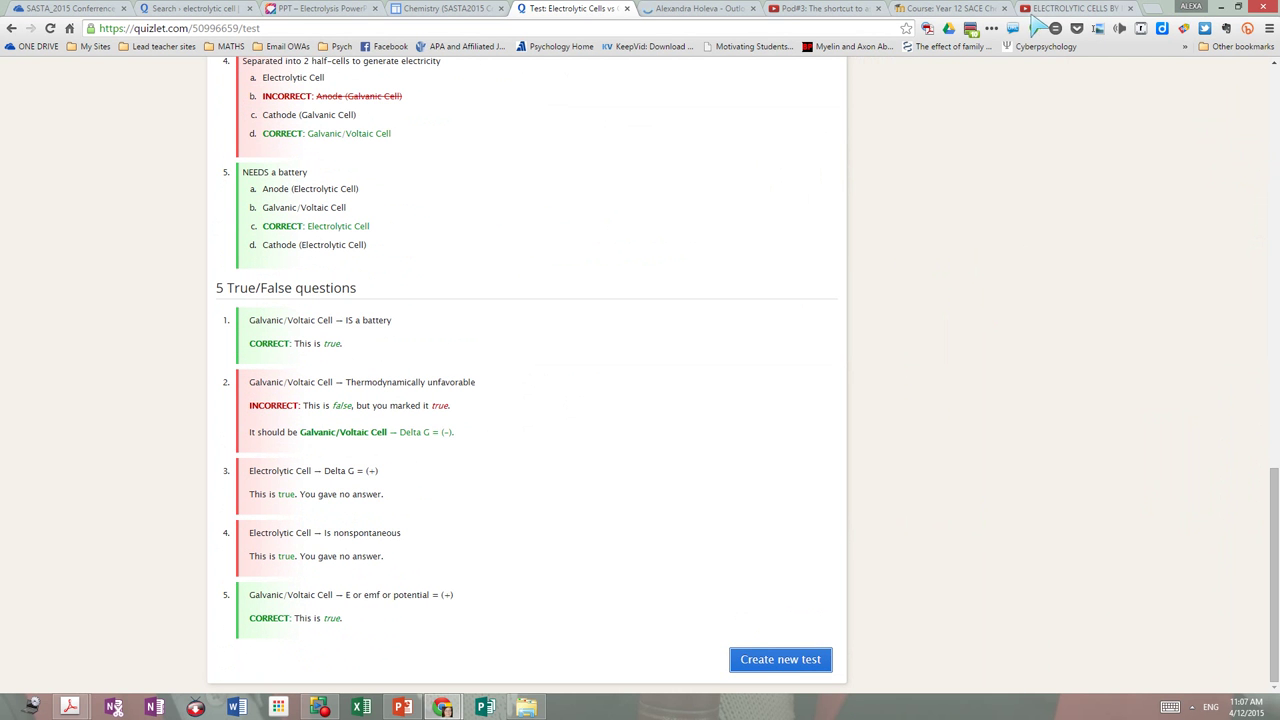
# Go back to the overview page of the Electrolytic Cells vs Galvanic/Voltaic Cells set
pyautogui.click(11, 29)
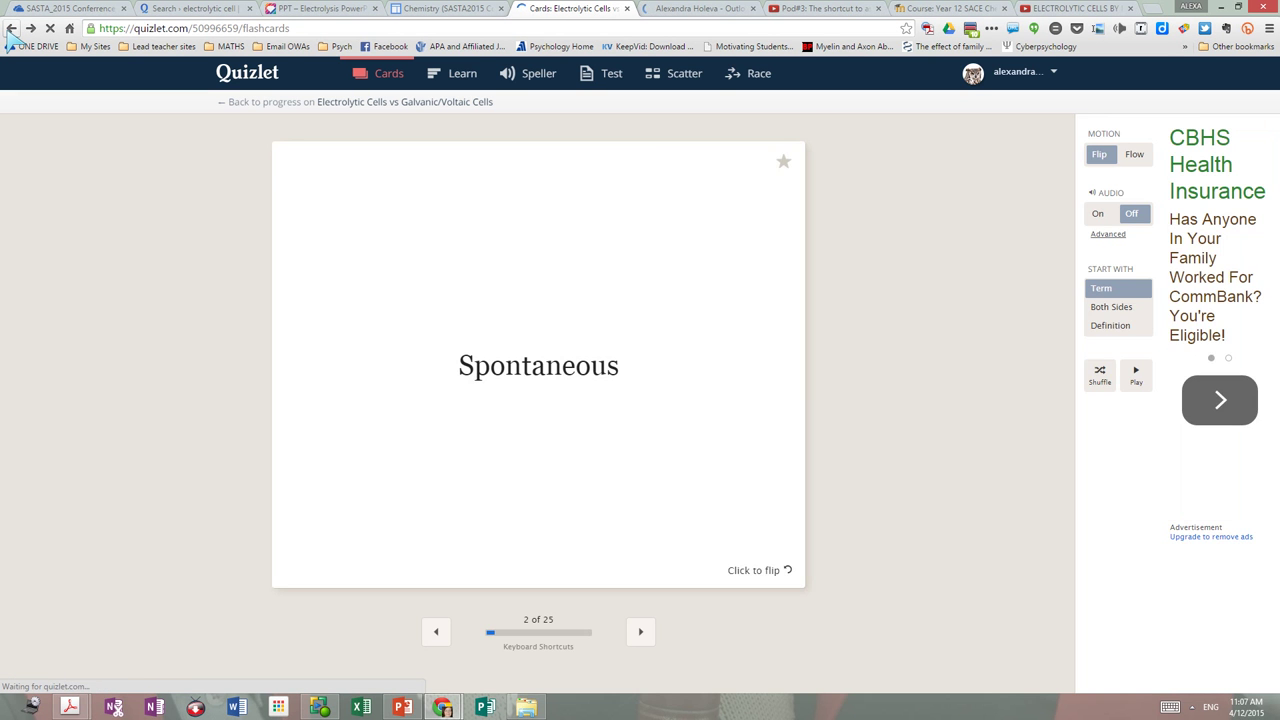
pyautogui.click(11, 29)
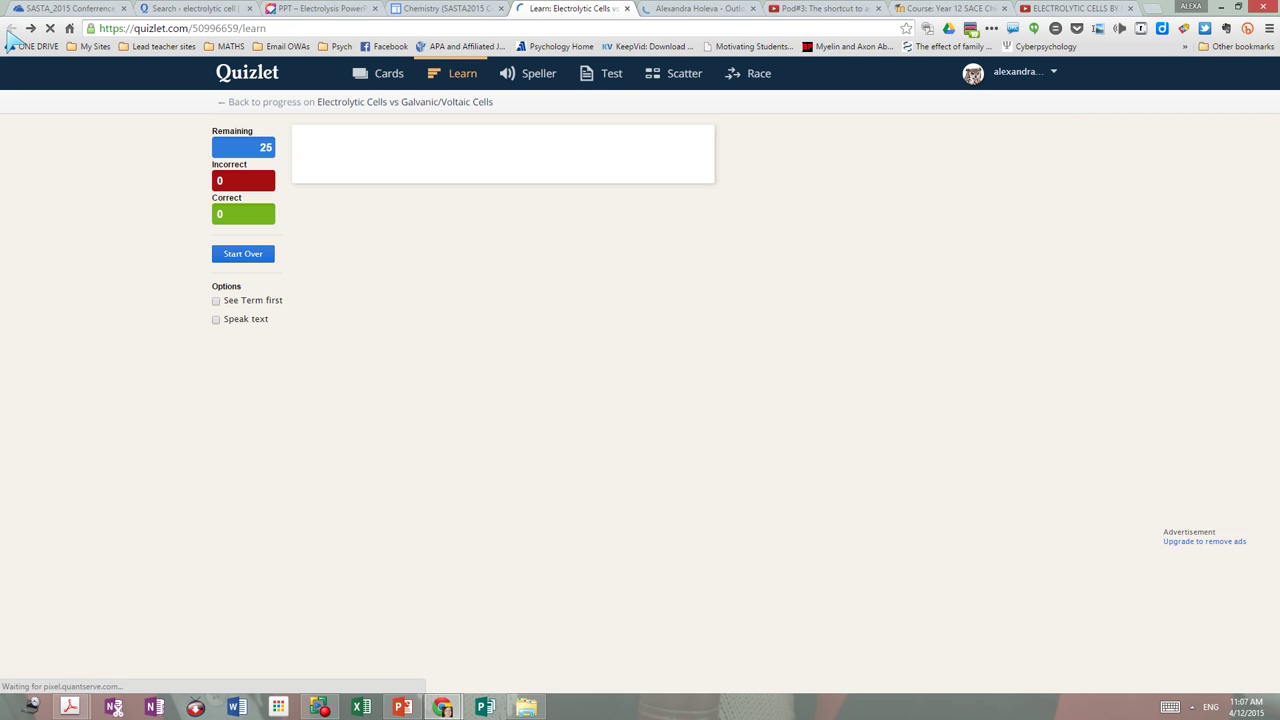
pyautogui.click(10, 30)
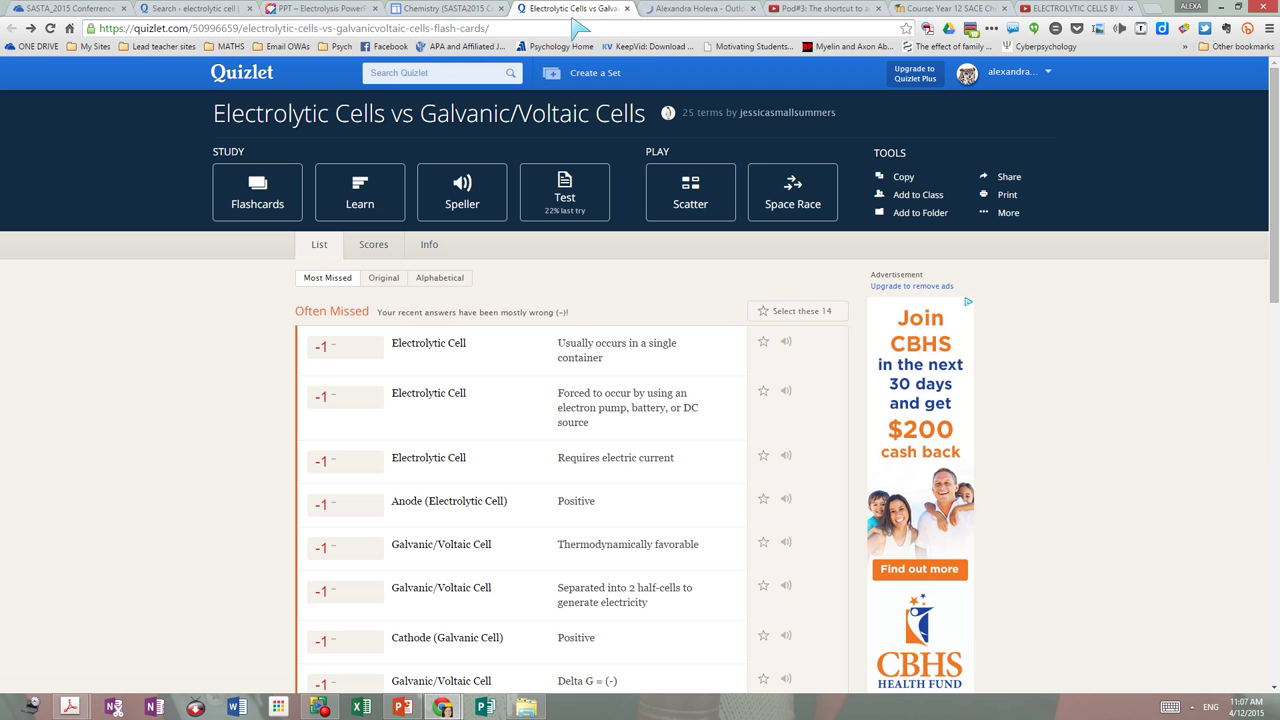
# Put the site's Chemistry page in edit mode and copy the web address of Quizlet's "Voltaic and Electrolytic Cells" set from the search results
pyautogui.click(440, 9)
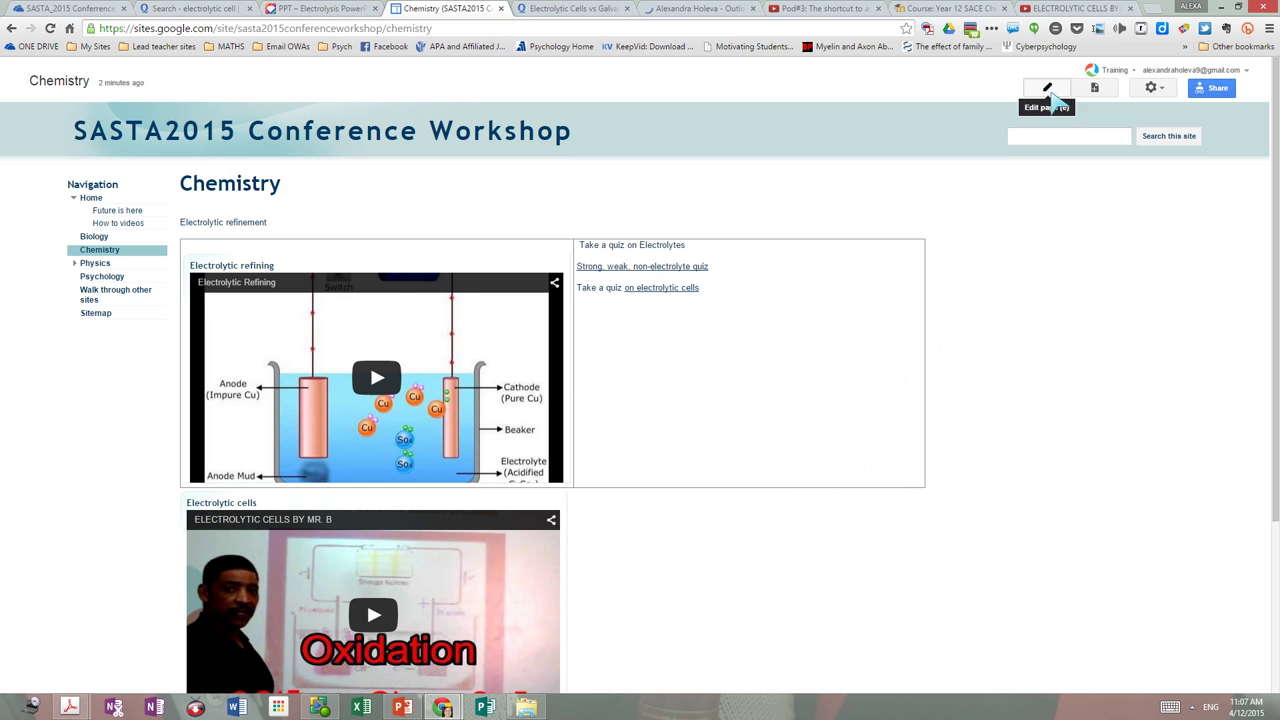
pyautogui.click(1047, 87)
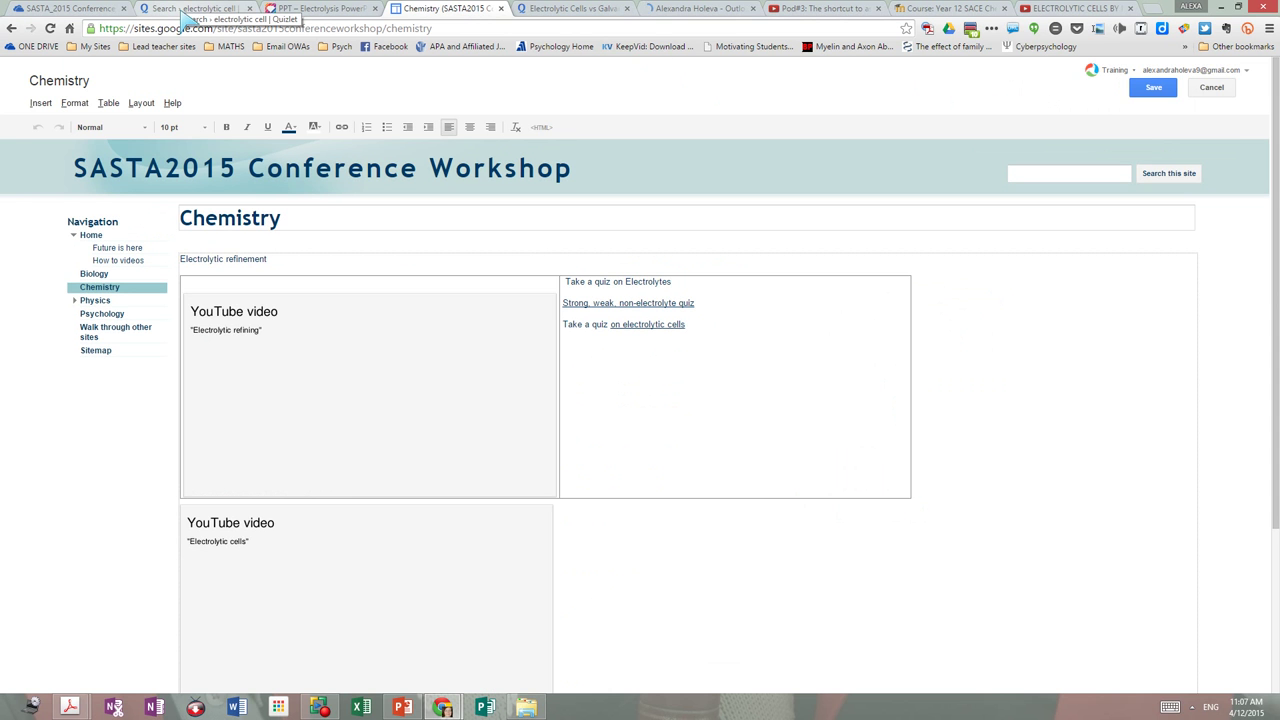
pyautogui.click(167, 12)
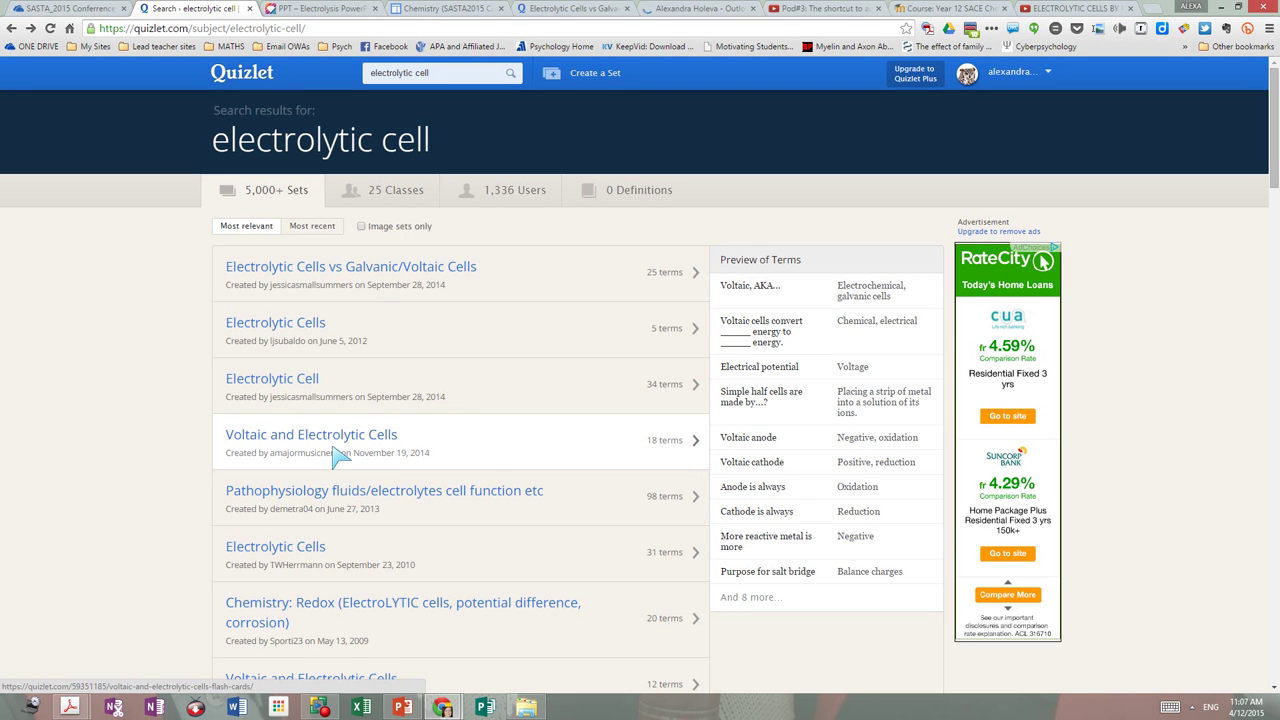
pyautogui.click(335, 448)
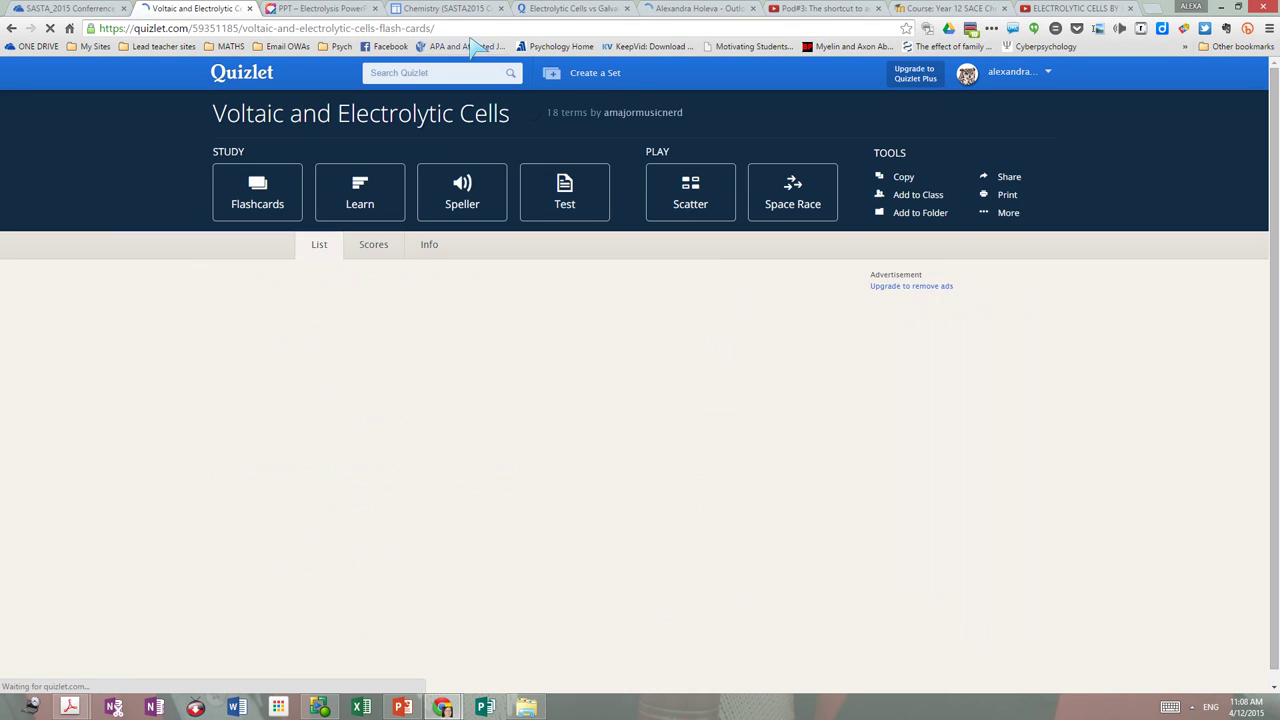
pyautogui.click(456, 29)
pyautogui.hotkey('ctrl', 'c')
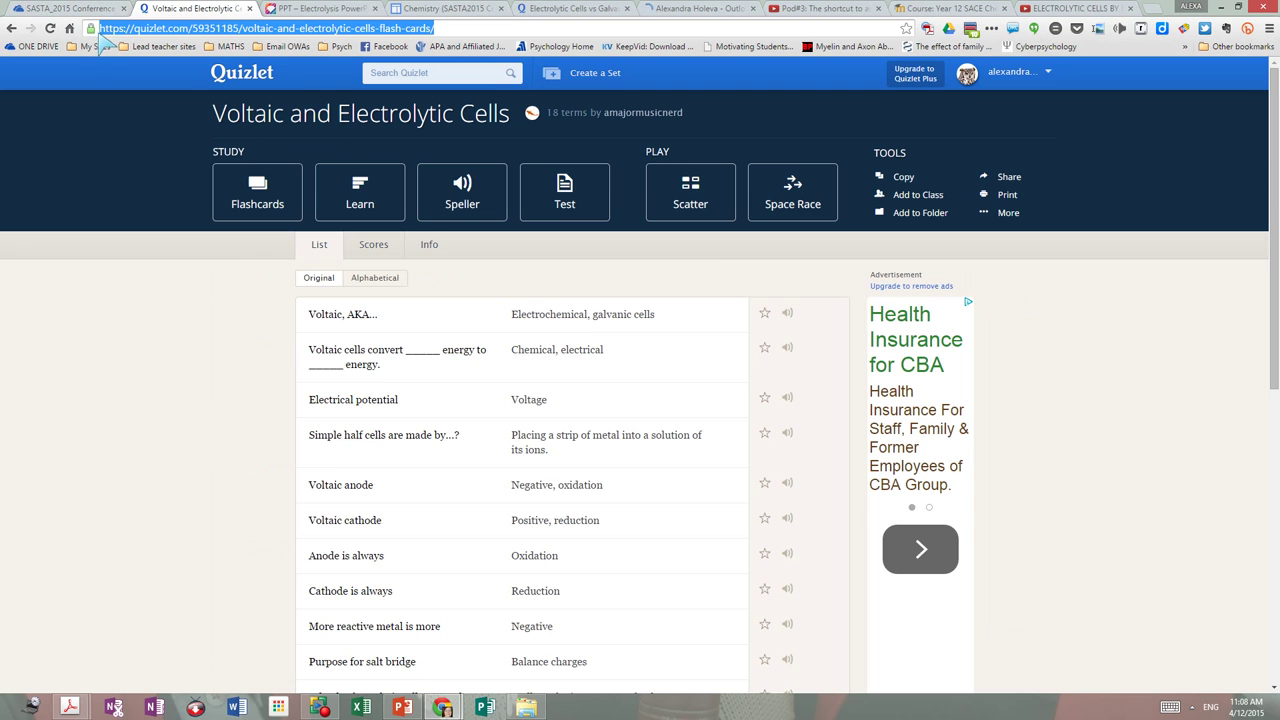
# Add the line "terms of voltaic cell quiz" beneath the electrolytic cells quiz link on the Chemistry page
pyautogui.click(410, 14)
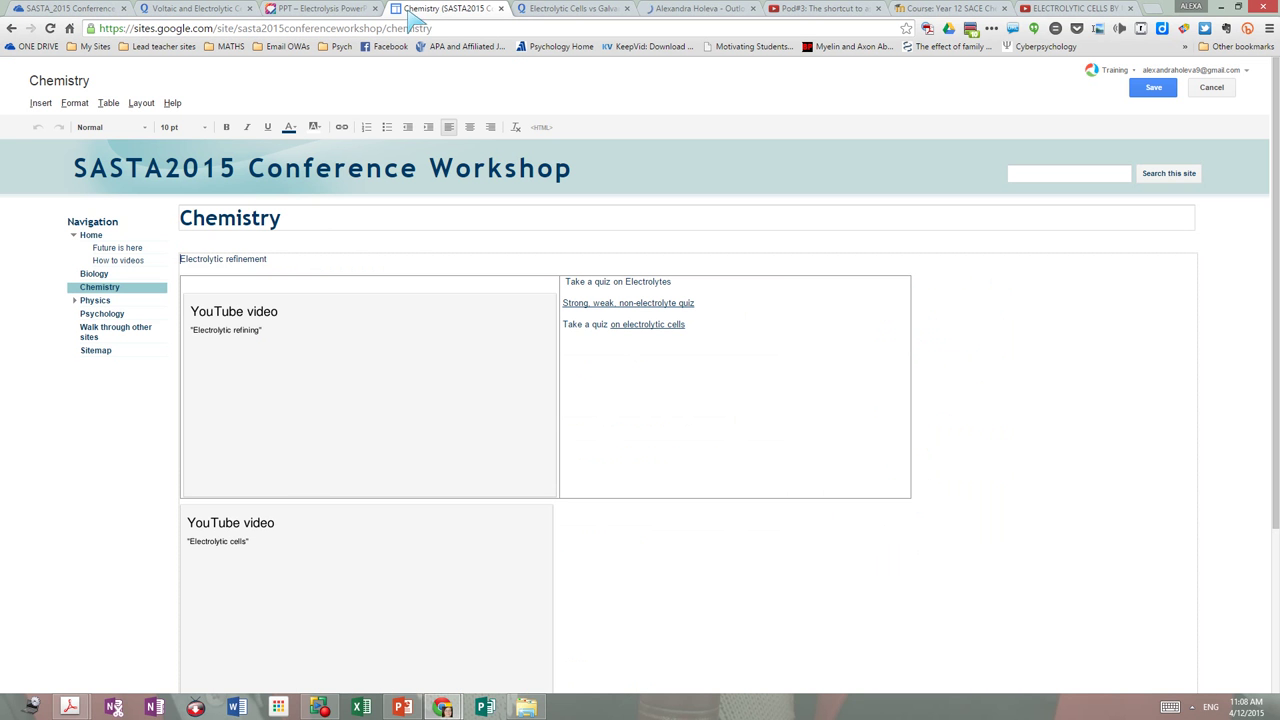
pyautogui.click(716, 338)
pyautogui.press('Return')
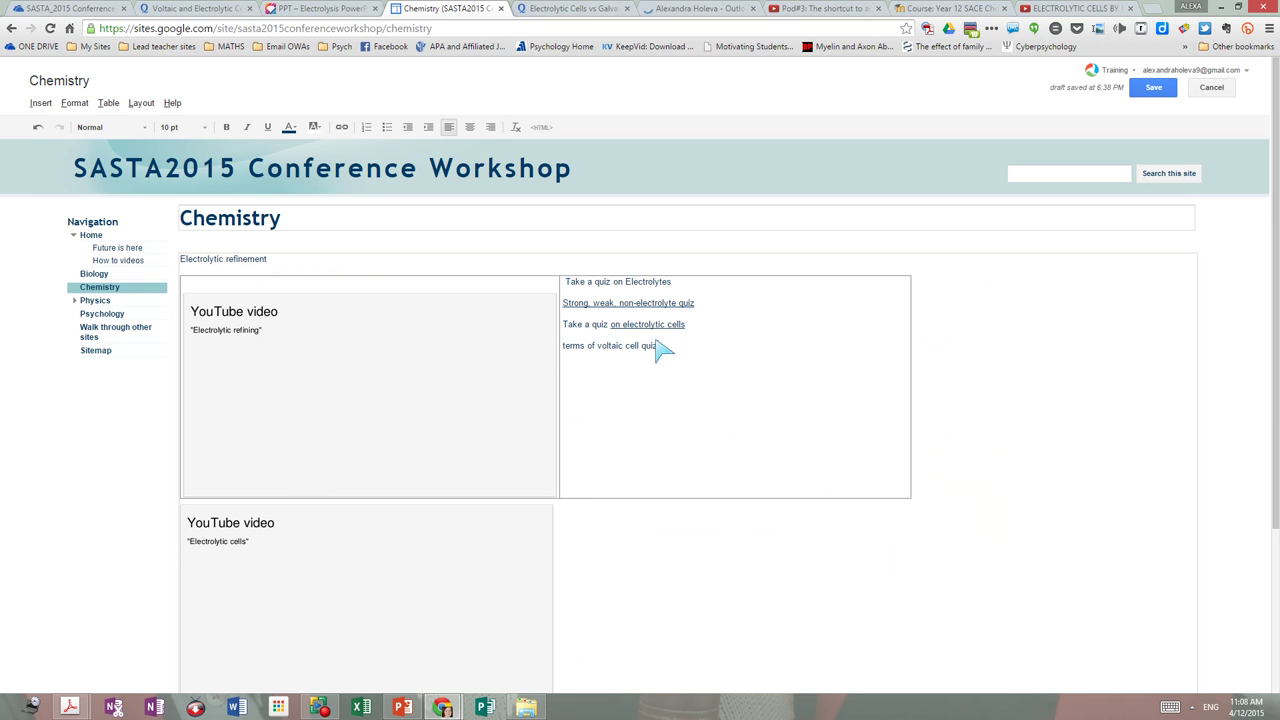
# Link the "terms of voltaic cell quiz" text to the copied Quizlet address, opening in a new window, and save the page
pyautogui.moveTo(640, 348); pyautogui.dragTo(565, 346)
pyautogui.click(342, 130)
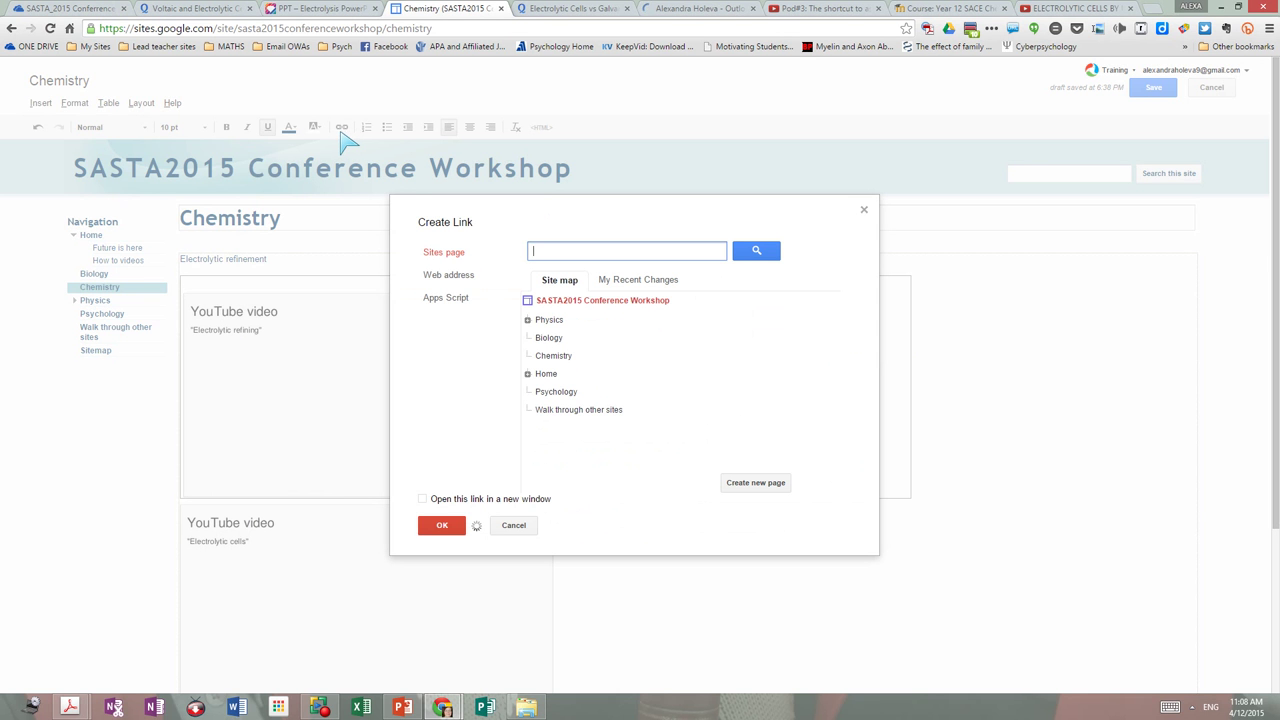
pyautogui.click(446, 277)
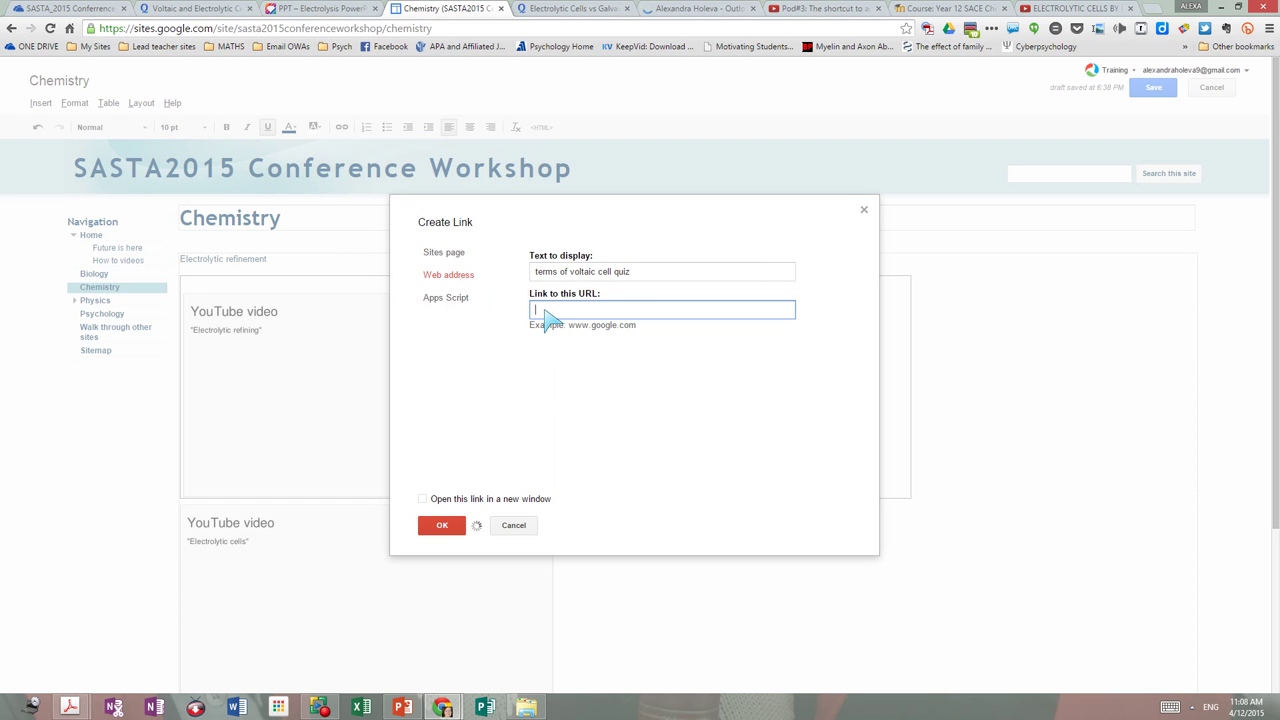
pyautogui.hotkey('ctrl', 'v')
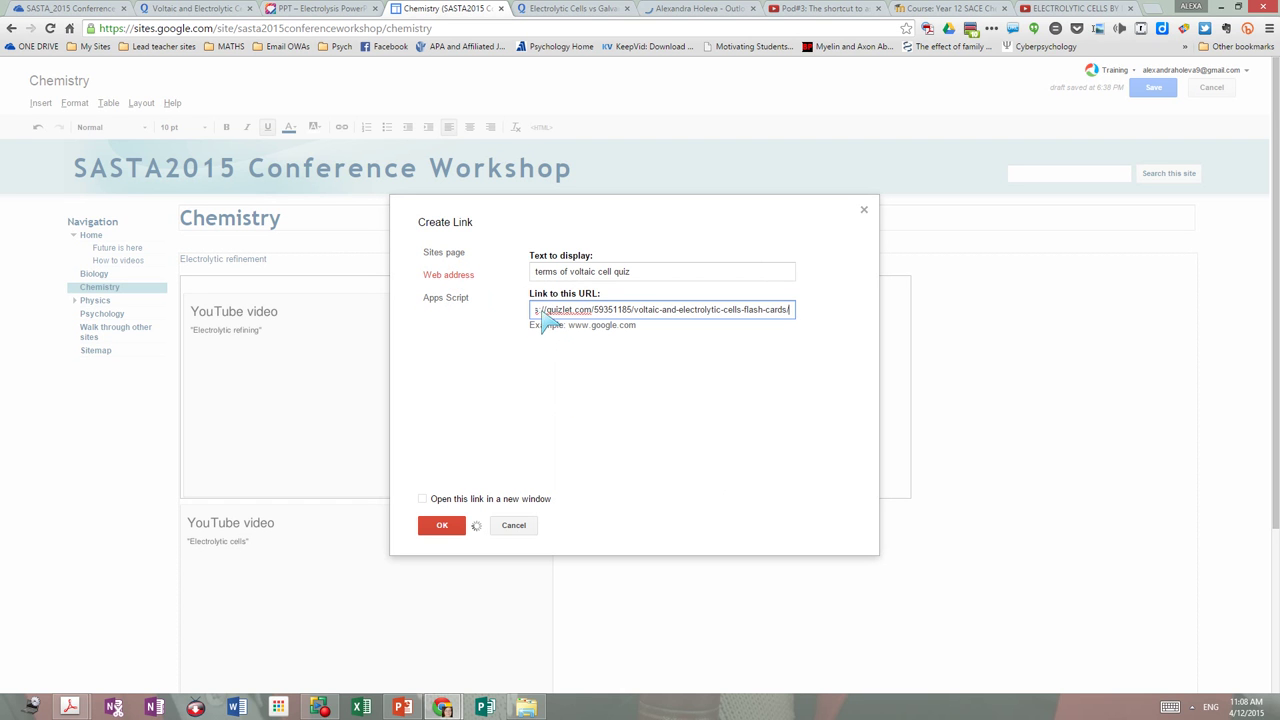
pyautogui.click(423, 499)
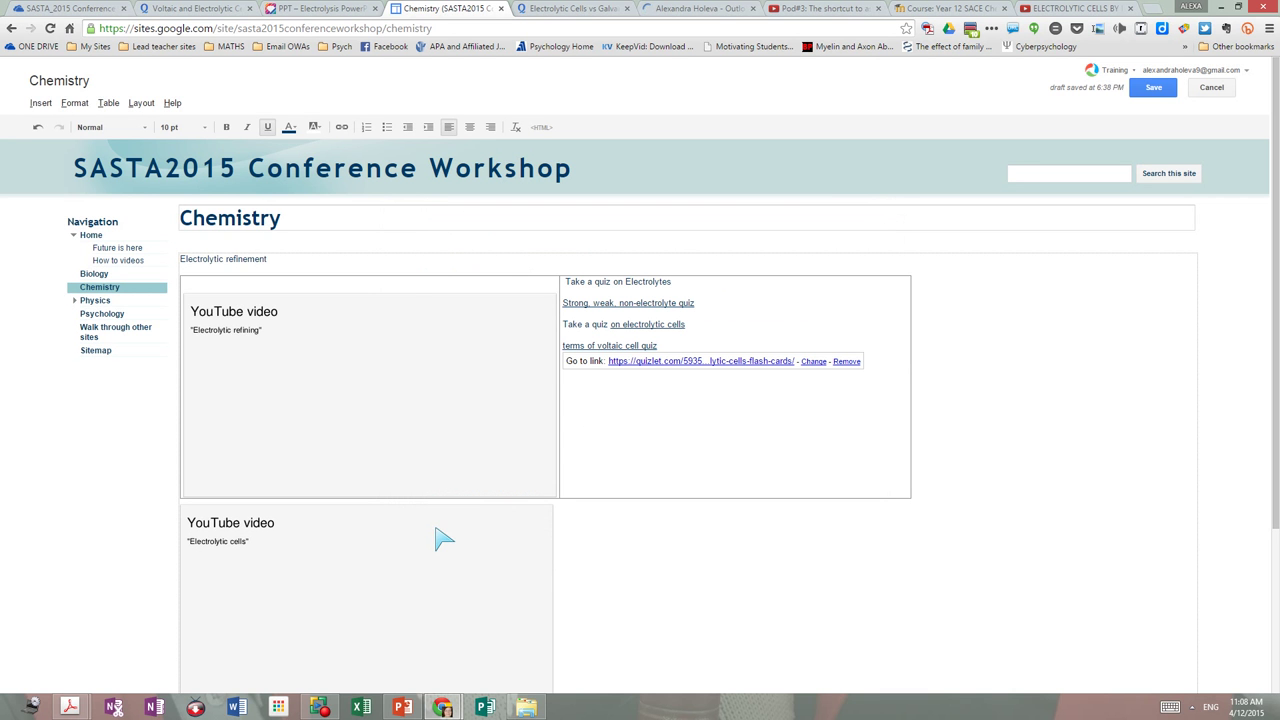
pyautogui.click(1153, 88)
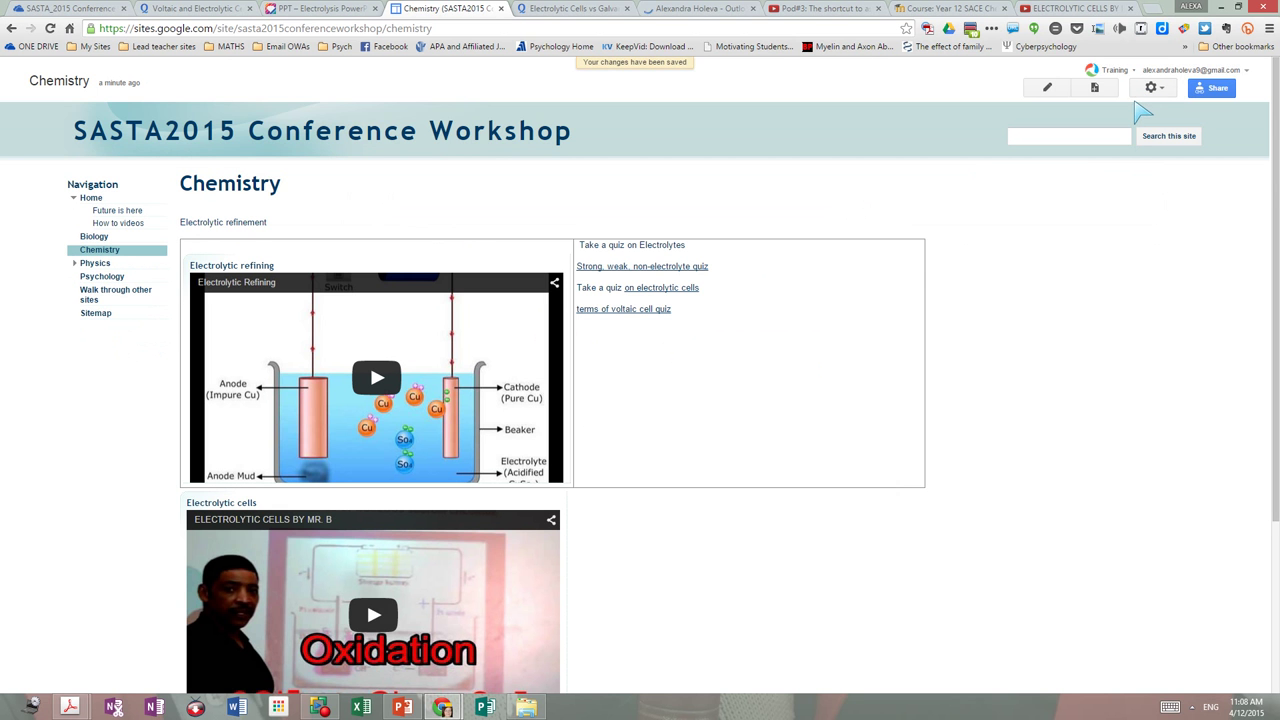
# Close the Voltaic and Electrolytic Cells set and search the web for "power point share" in a new browser tab
pyautogui.click(250, 8)
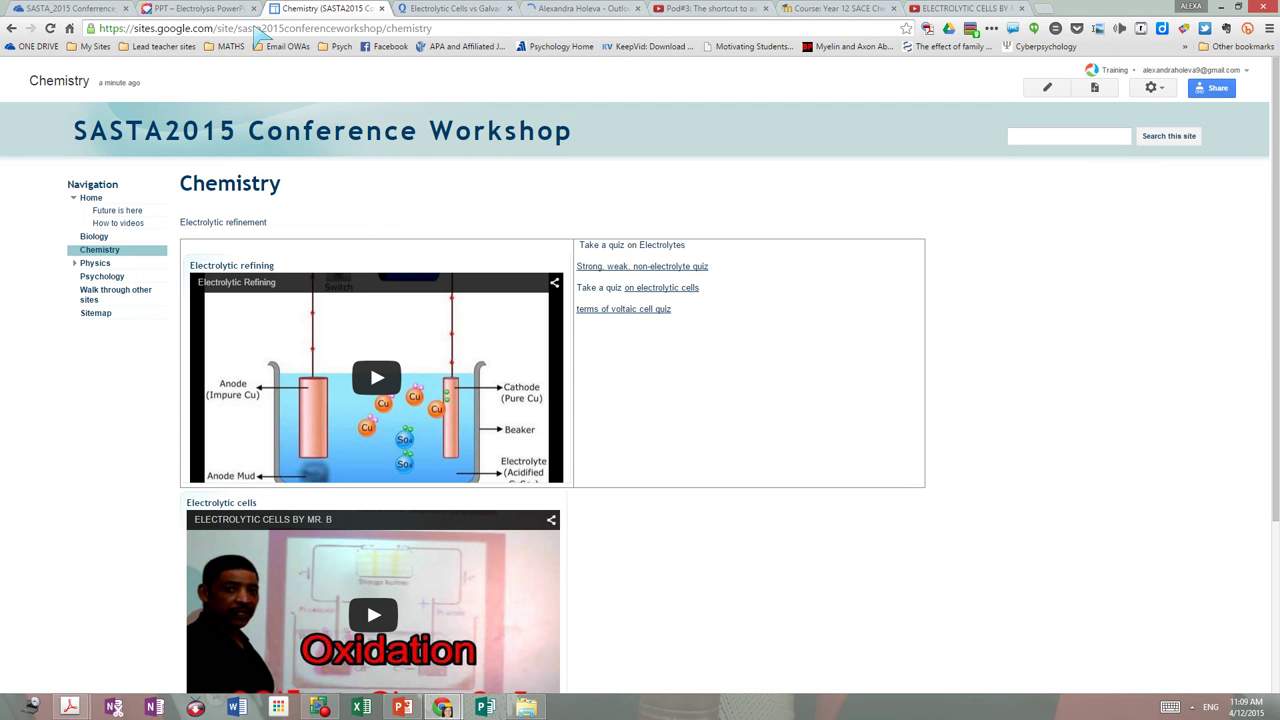
pyautogui.click(1042, 9)
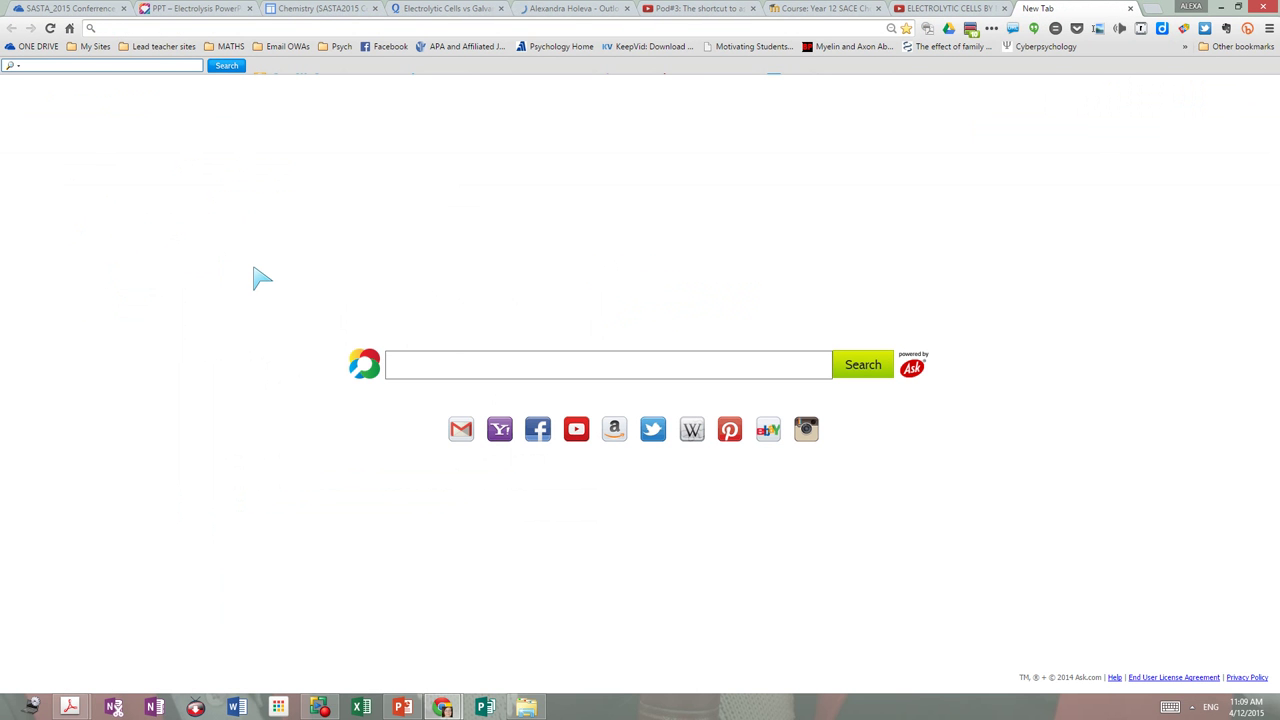
pyautogui.write('power p')
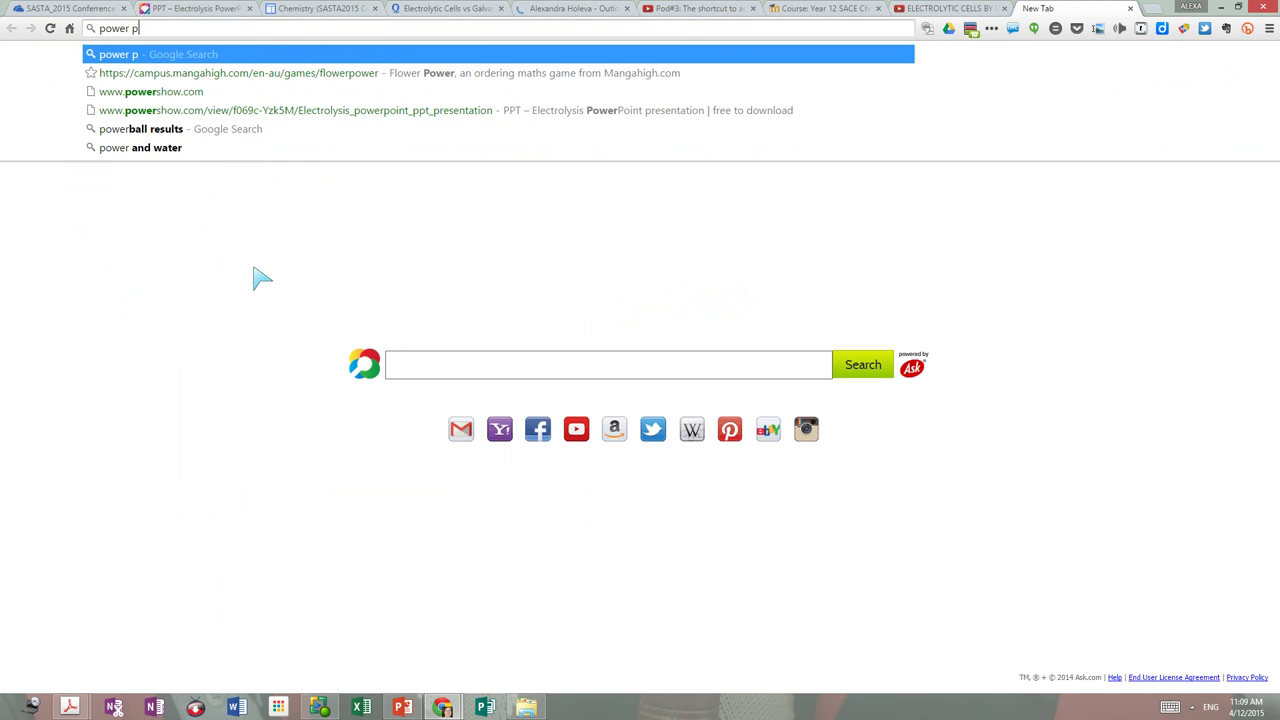
pyautogui.write('oint share')
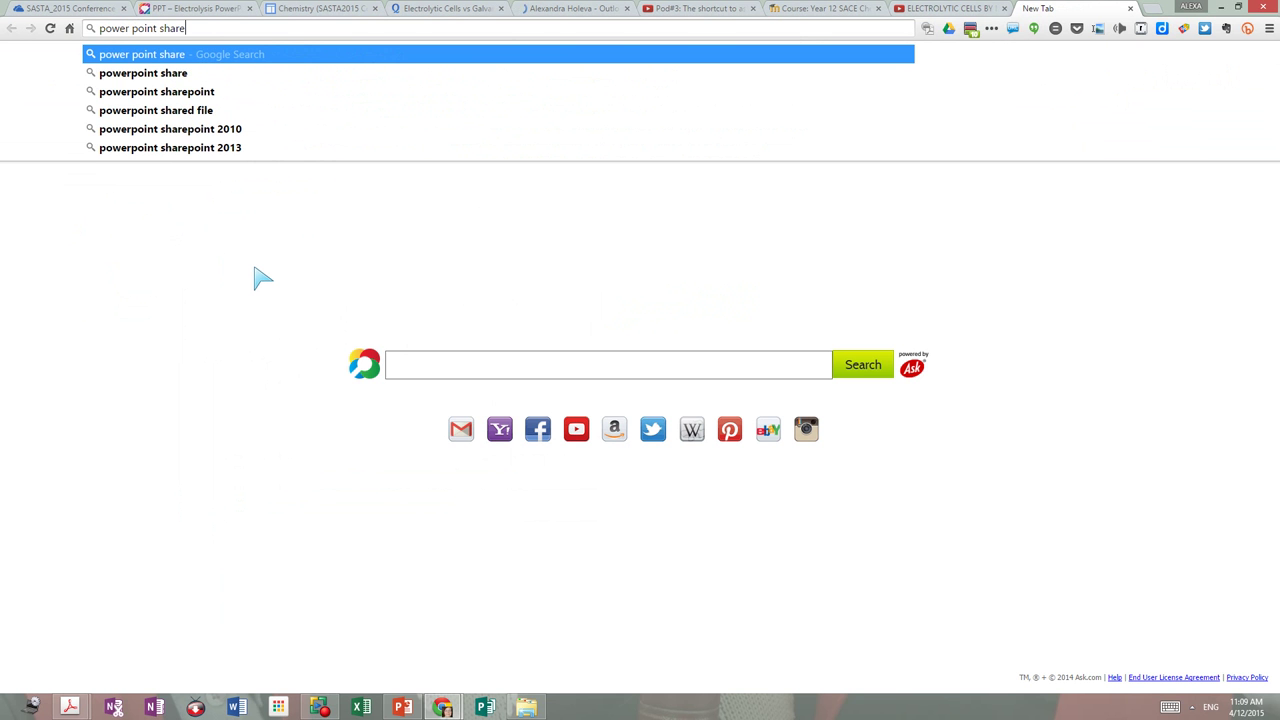
pyautogui.press('Return')
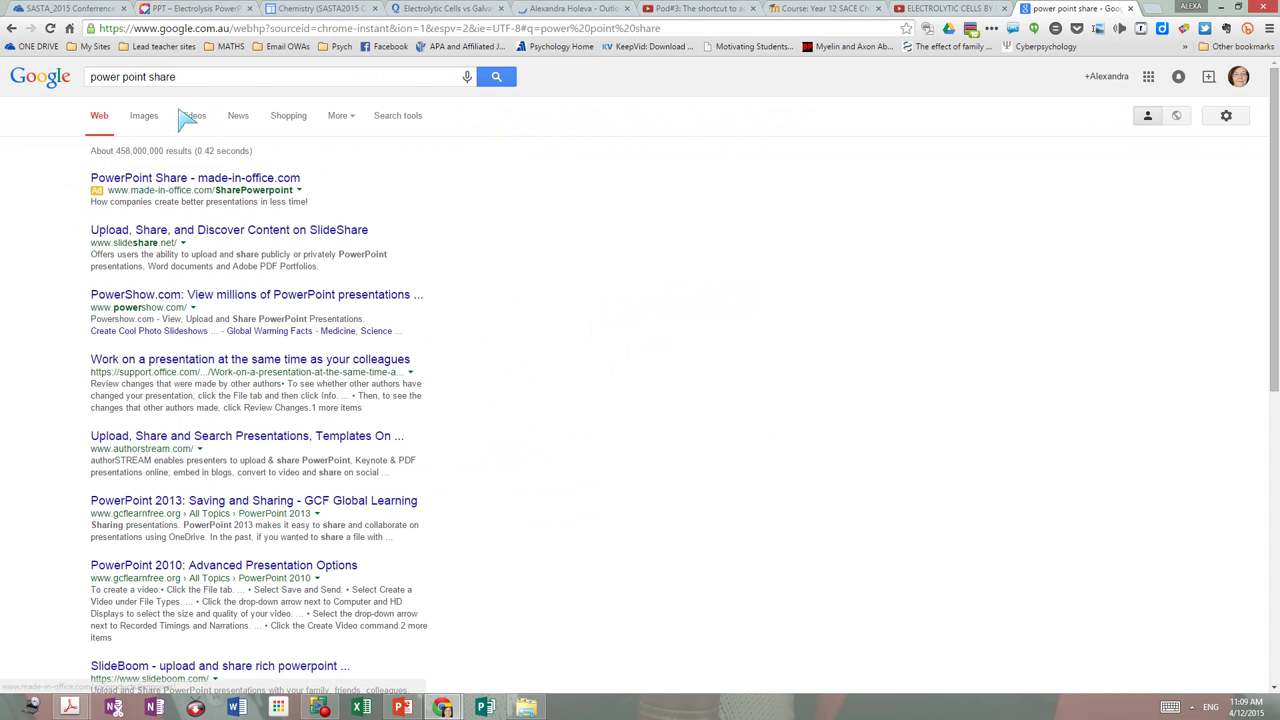
# Check which site hosts the open Electrolysis presentation, search the web for "powershow" and open PowerShow.com
pyautogui.click(213, 10)
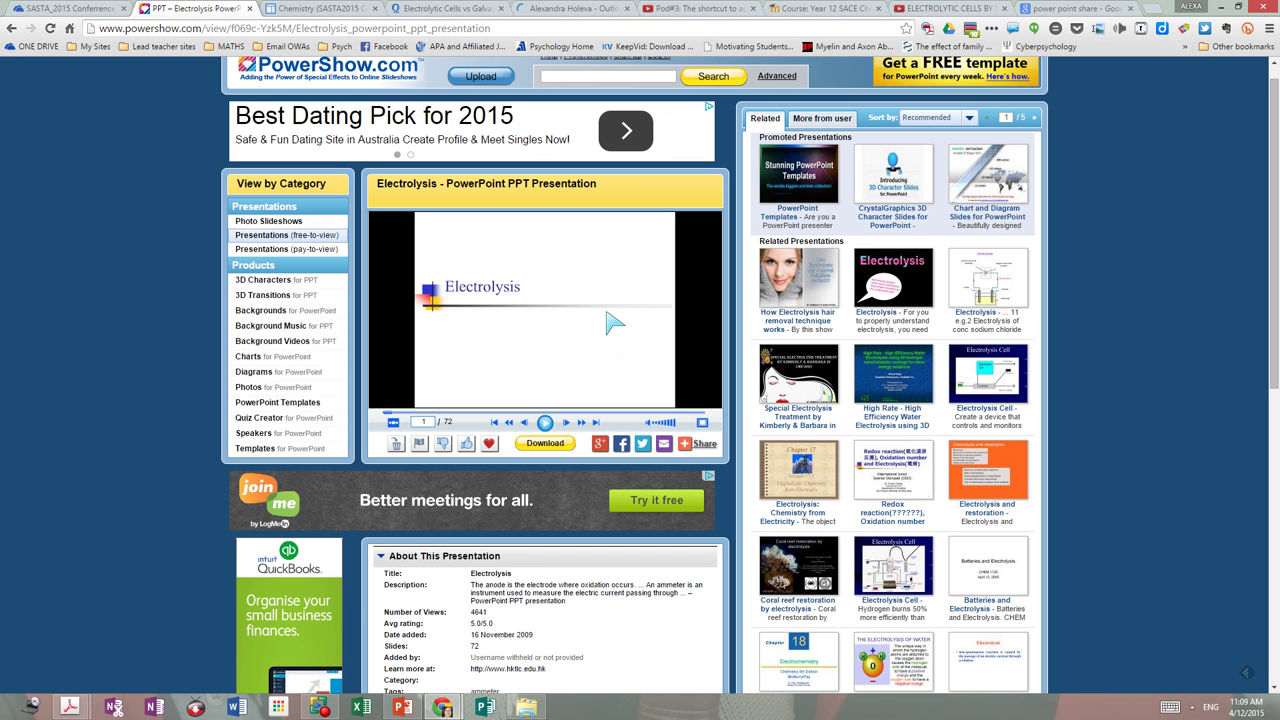
pyautogui.click(1068, 9)
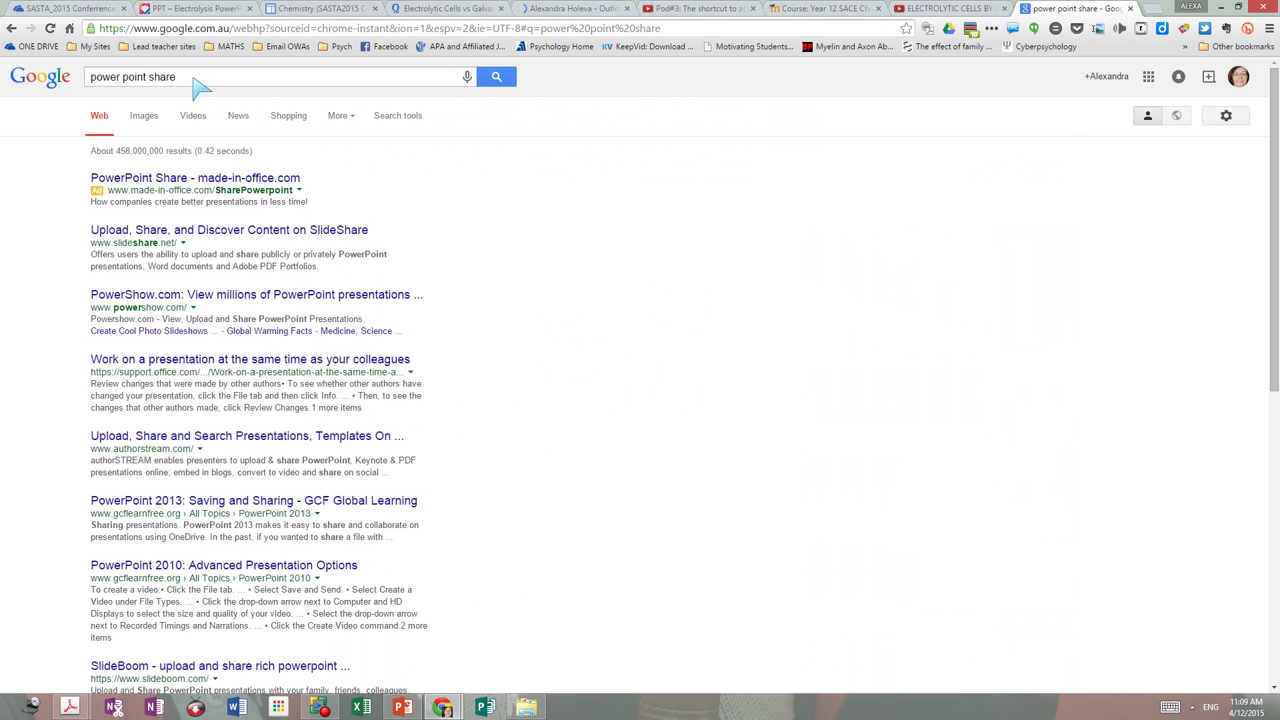
pyautogui.moveTo(194, 80); pyautogui.dragTo(111, 80)
pyautogui.write('show')
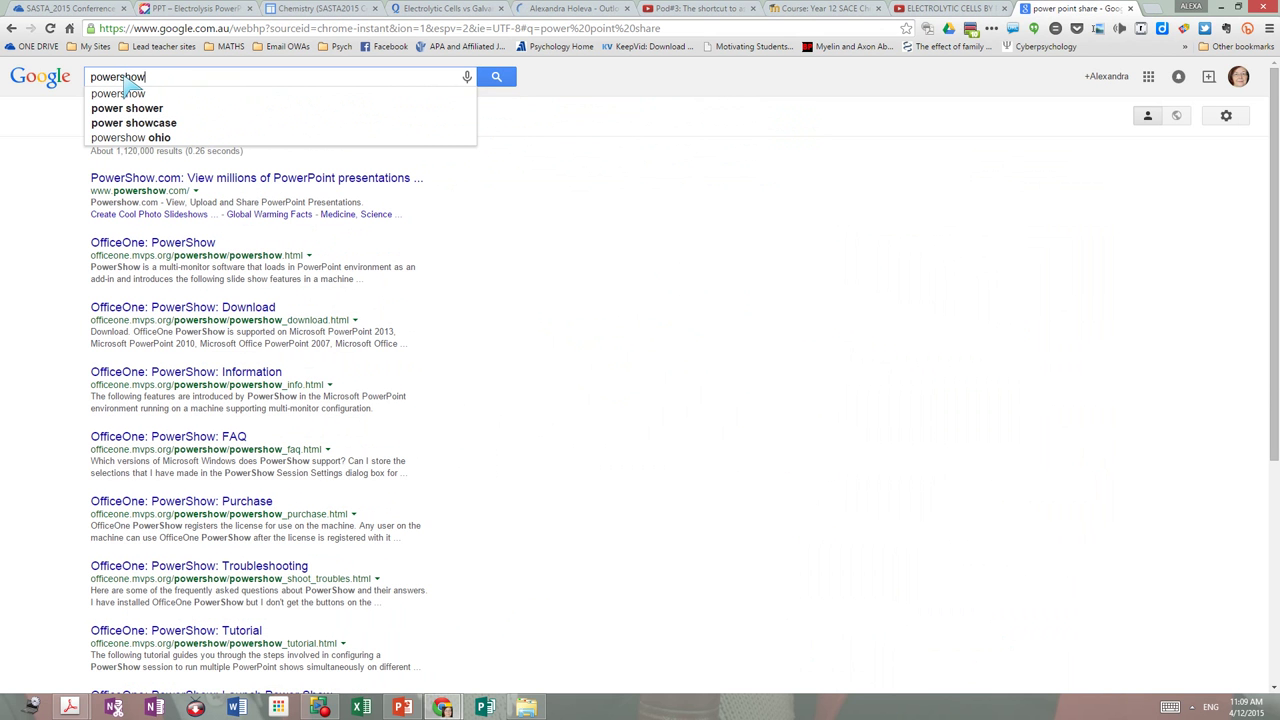
pyautogui.click(128, 93)
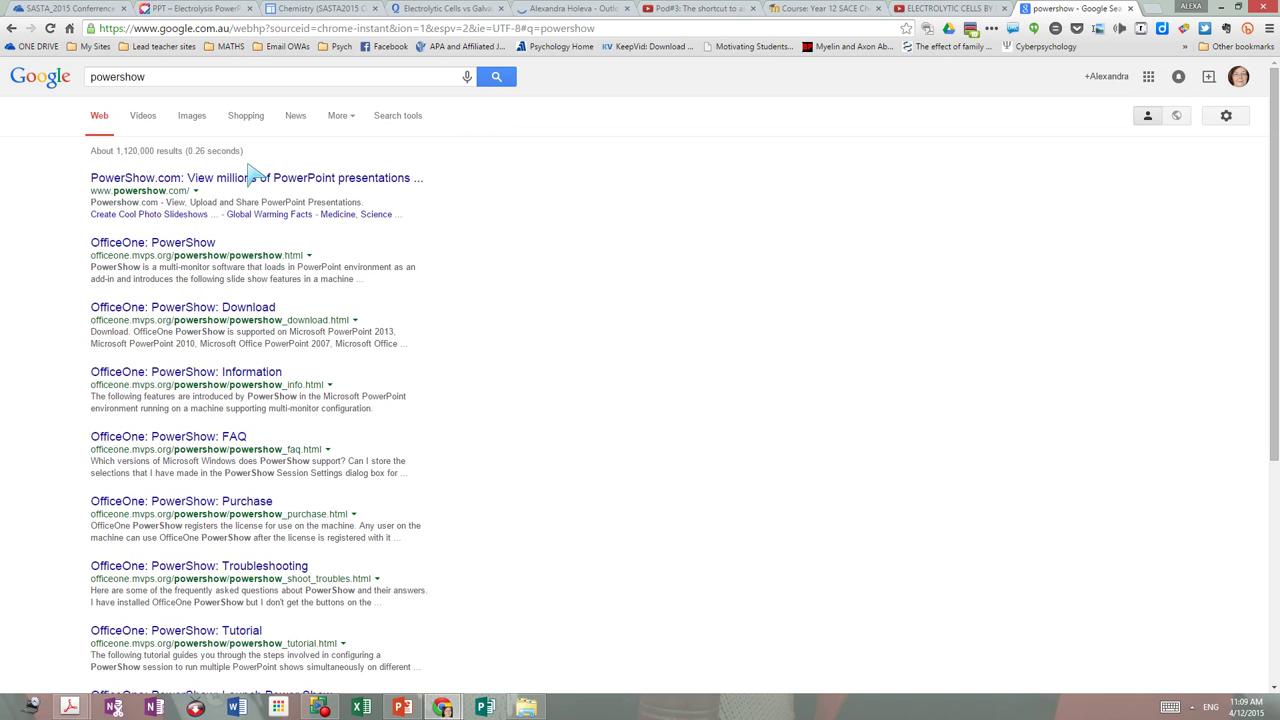
pyautogui.click(170, 183)
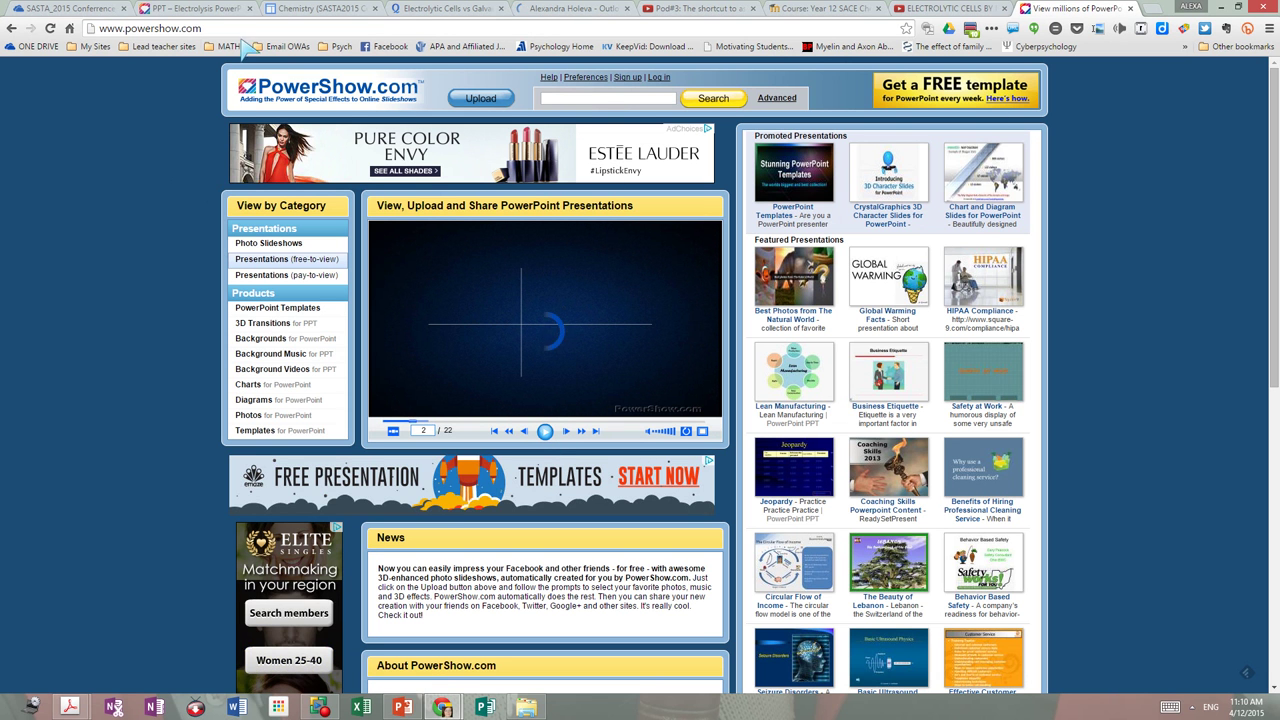
# Search PowerShow for "electrolysis" and download the Redox reaction, Oxidation number and Electrolysis presentation into the SASTA folder
pyautogui.click(590, 97)
pyautogui.write('elec')
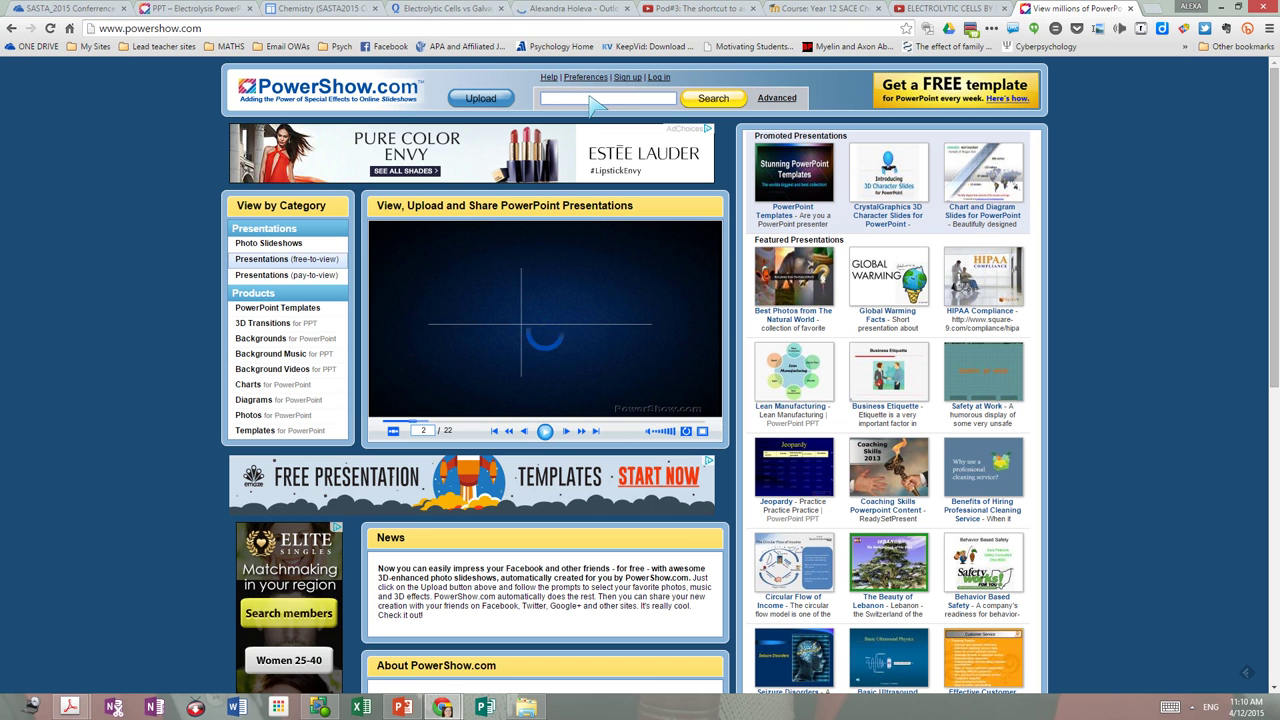
pyautogui.write('trolysis')
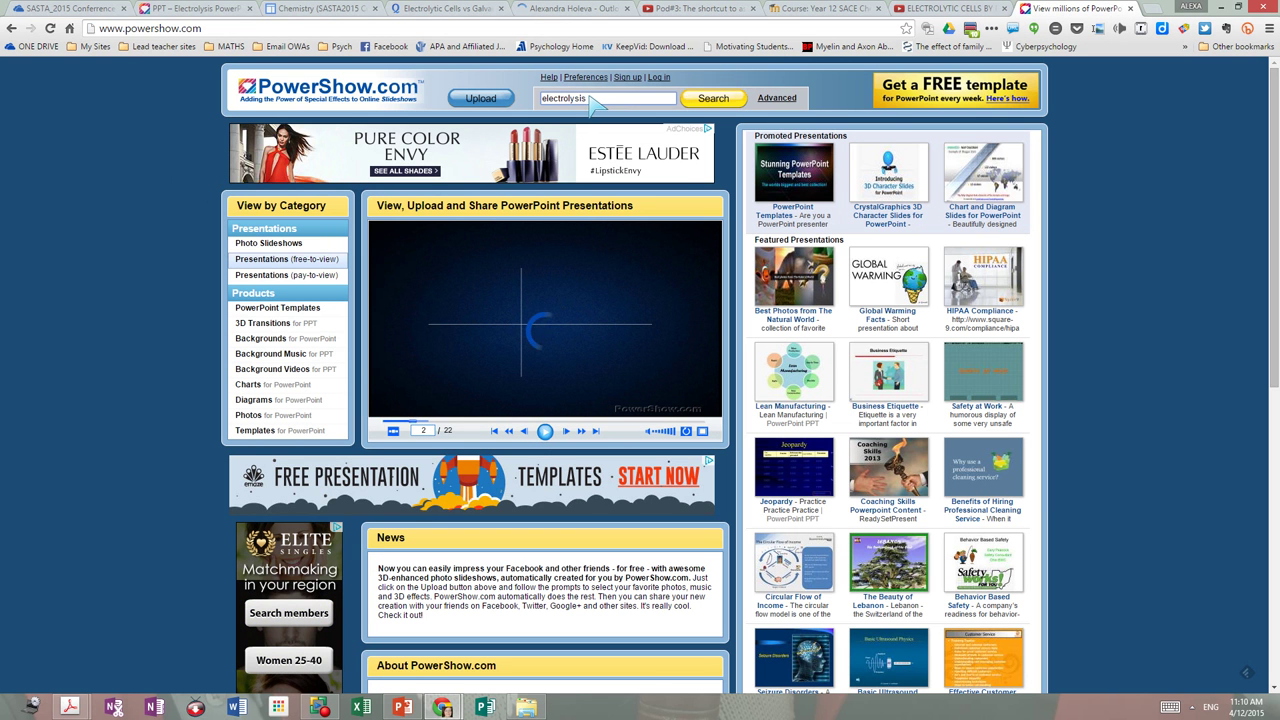
pyautogui.press('Return')
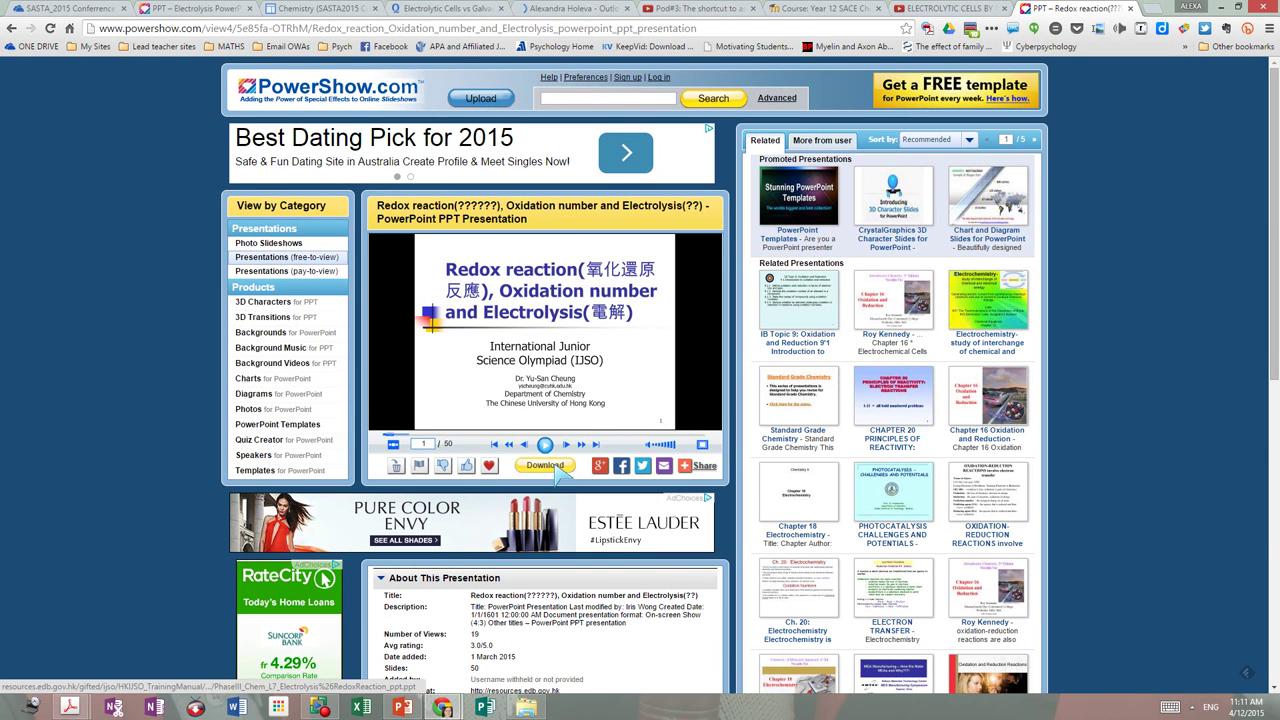
pyautogui.click(559, 470)
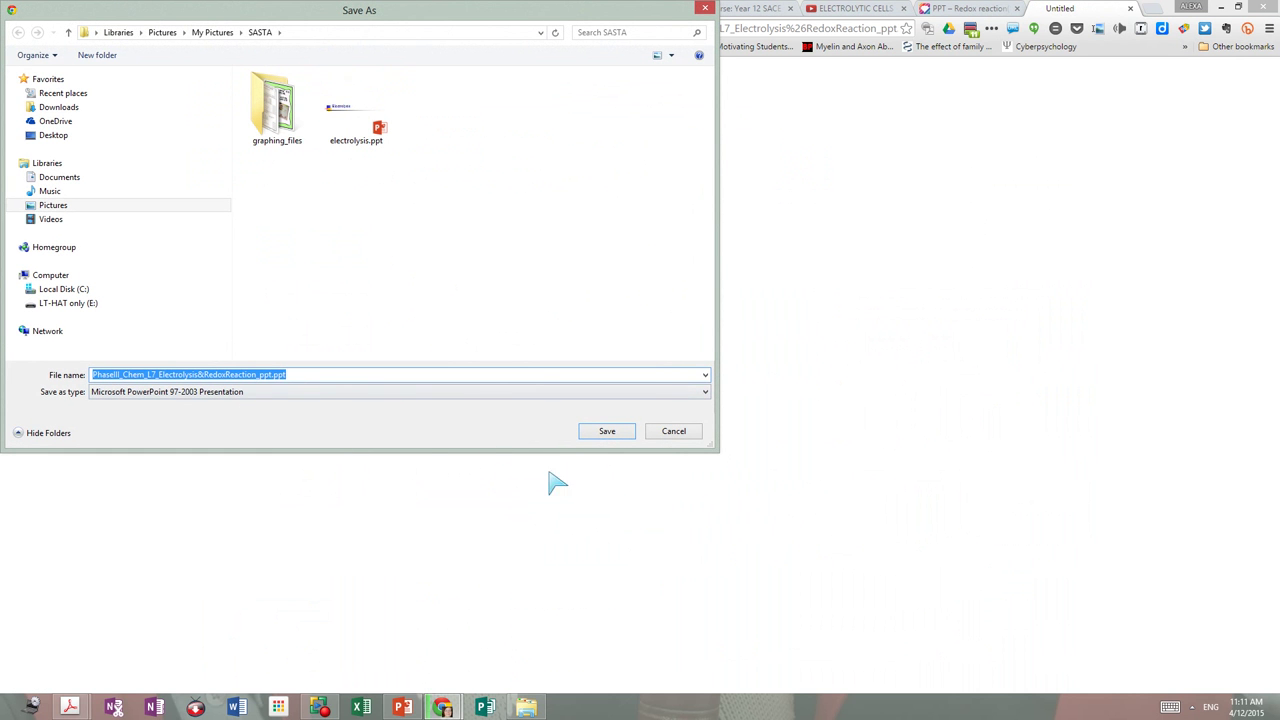
pyautogui.click(607, 431)
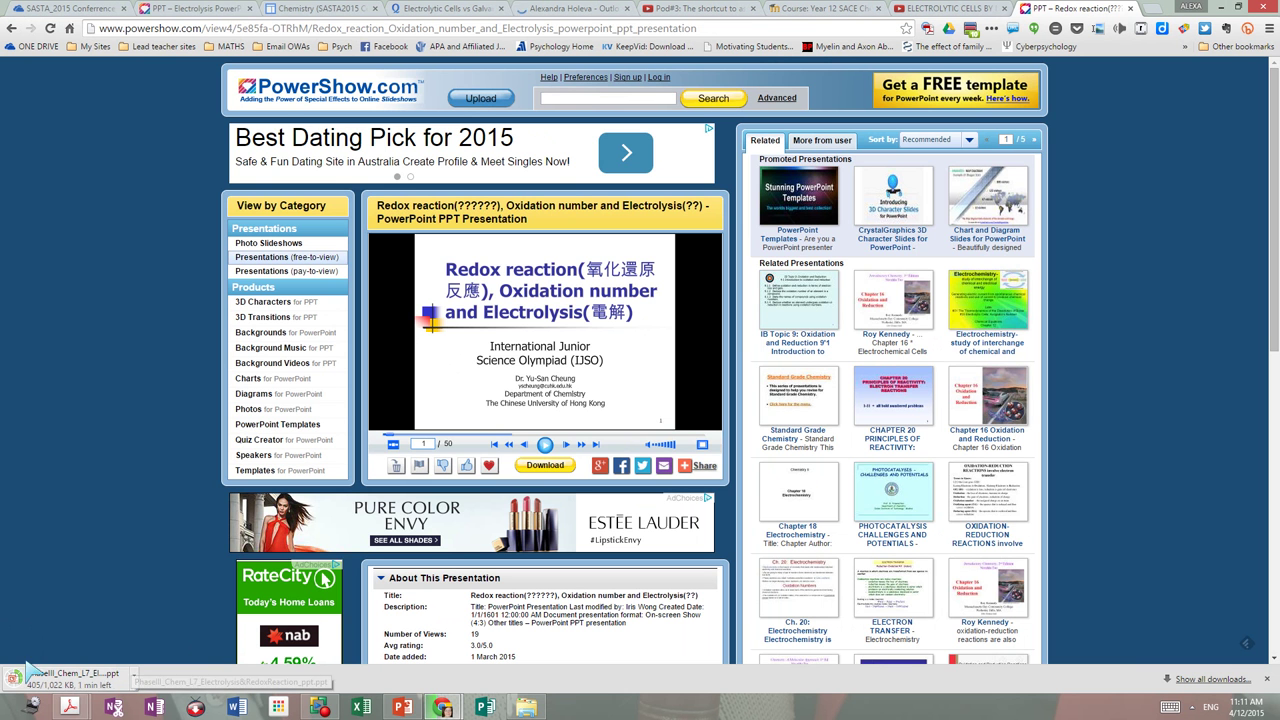
# Return to the open Electrolysis presentation and advance it to slide 3, "Terms used in electrolysis"
pyautogui.click(225, 9)
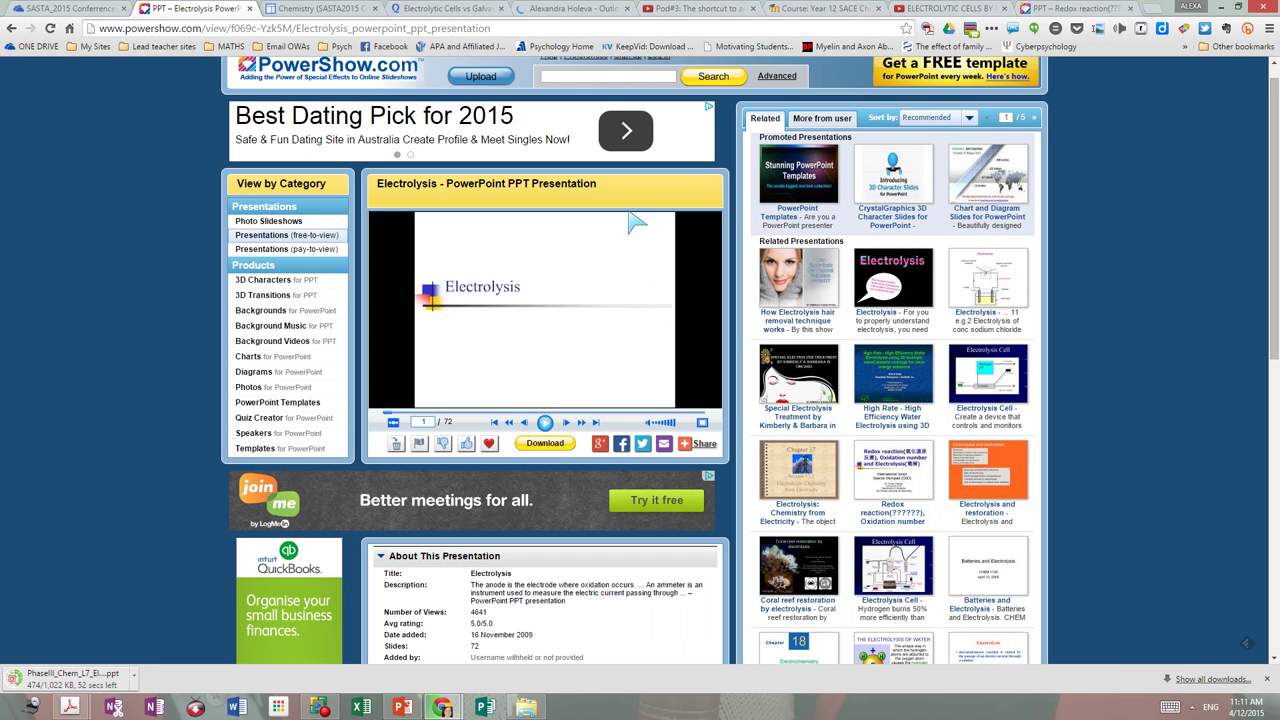
pyautogui.click(567, 422)
pyautogui.click(567, 422)
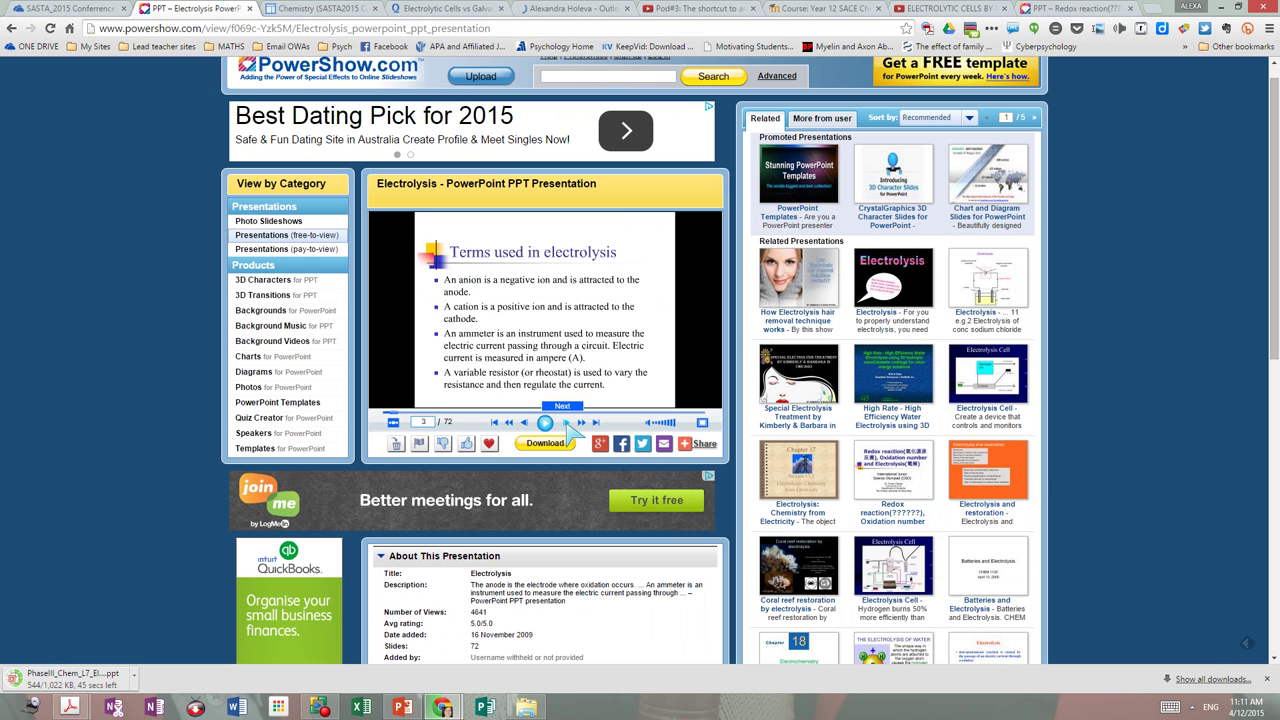
# Page through the Electrolysis presentation to slide 9 on the electrolysis of molten lead(II) bromide
pyautogui.click(567, 422)
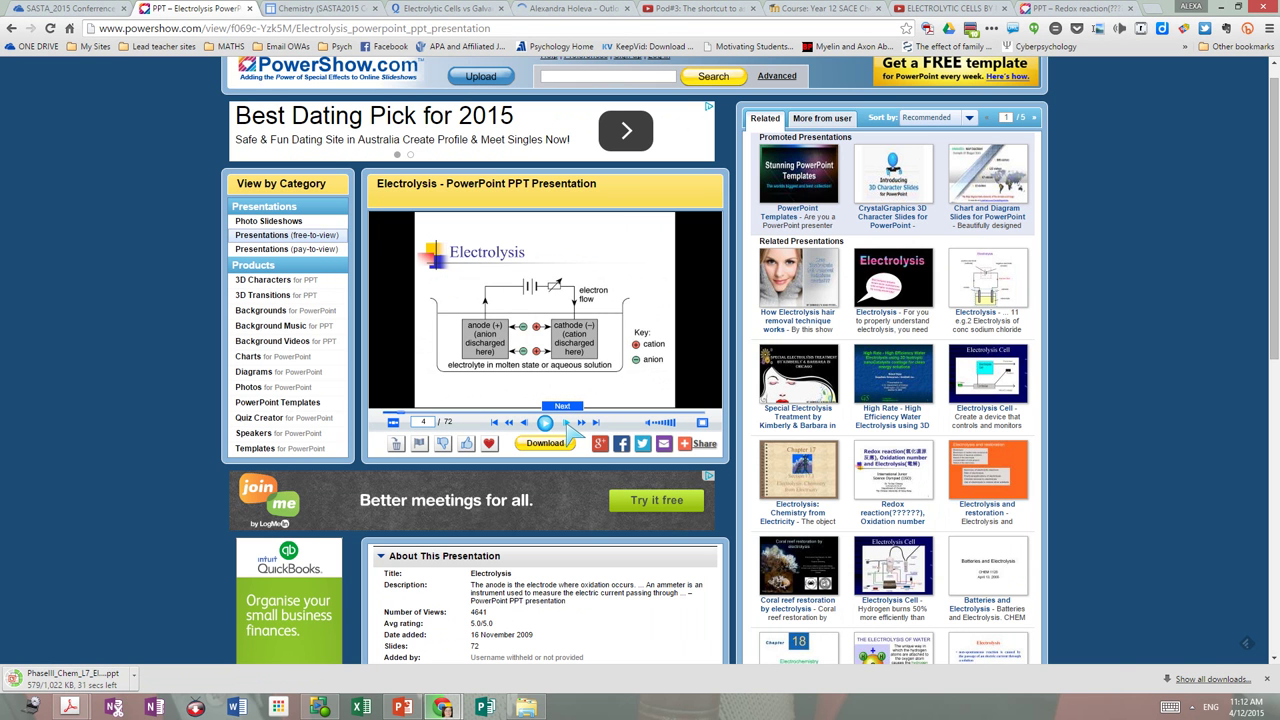
pyautogui.click(567, 422)
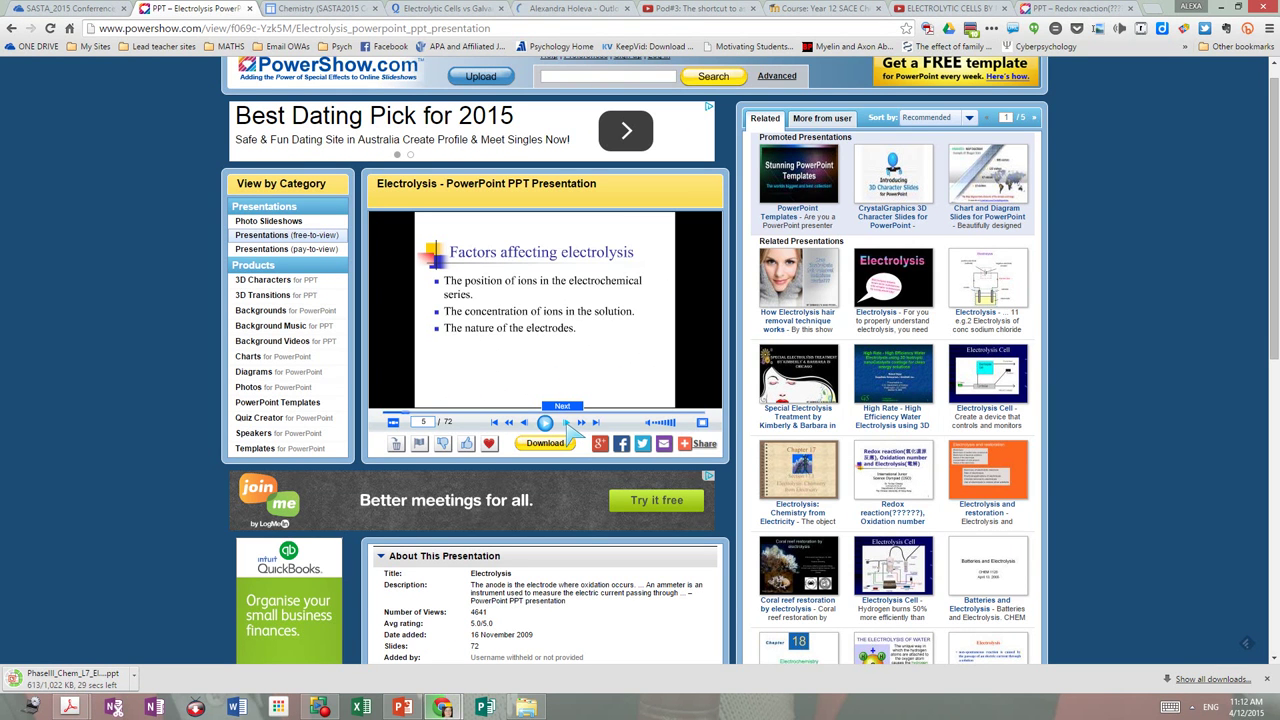
pyautogui.click(567, 422)
pyautogui.click(567, 422)
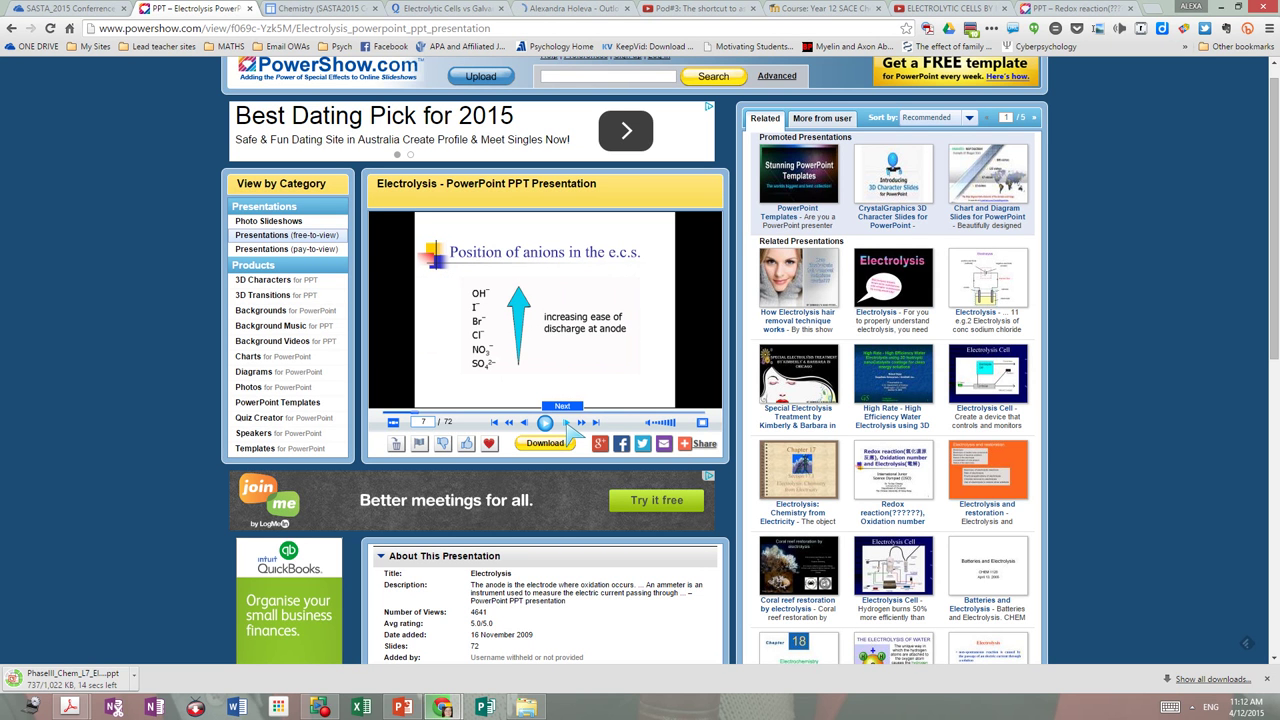
pyautogui.click(567, 422)
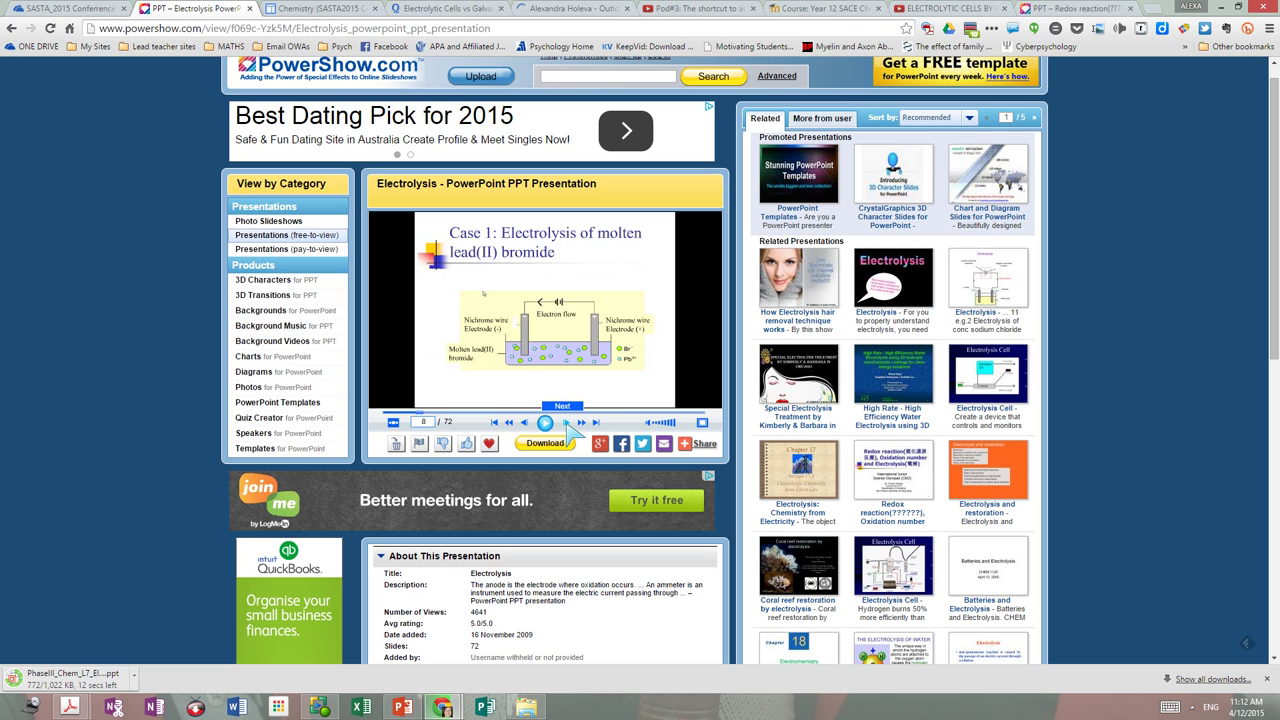
pyautogui.click(567, 422)
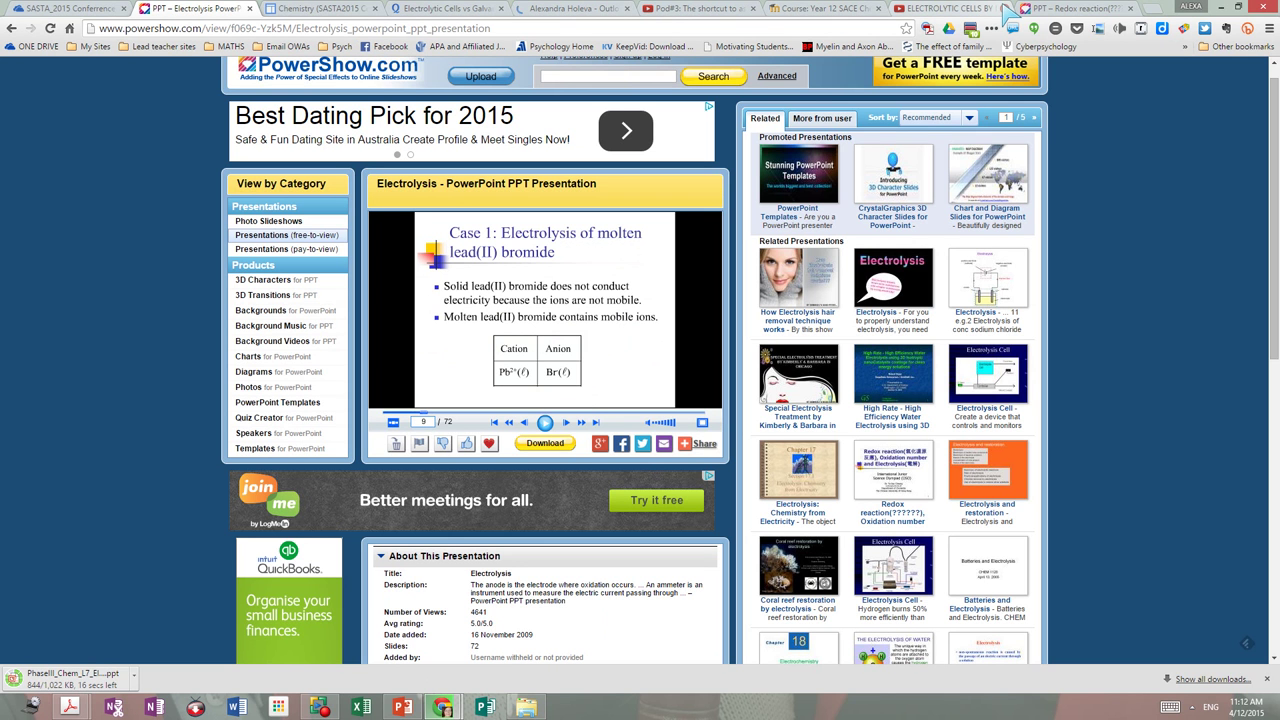
# Show the downloaded presentation in its folder, find it among the SASTA files and minimize the folder window
pyautogui.click(134, 675)
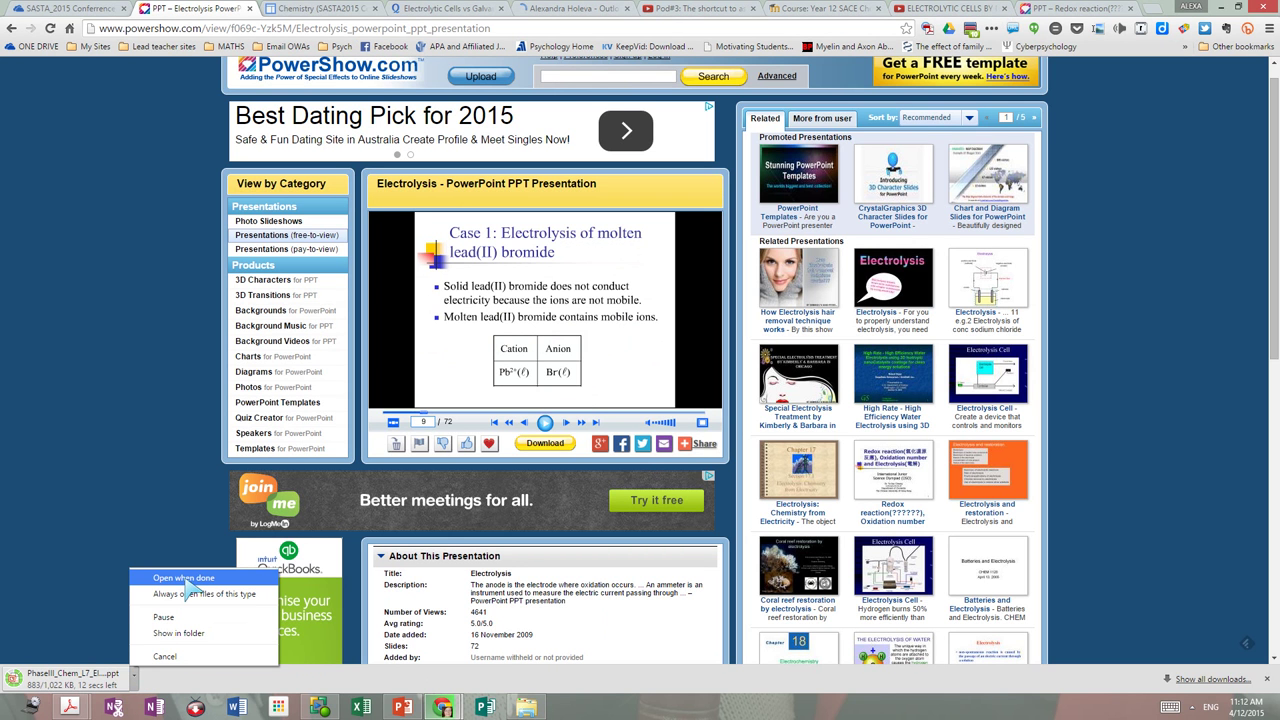
pyautogui.click(172, 634)
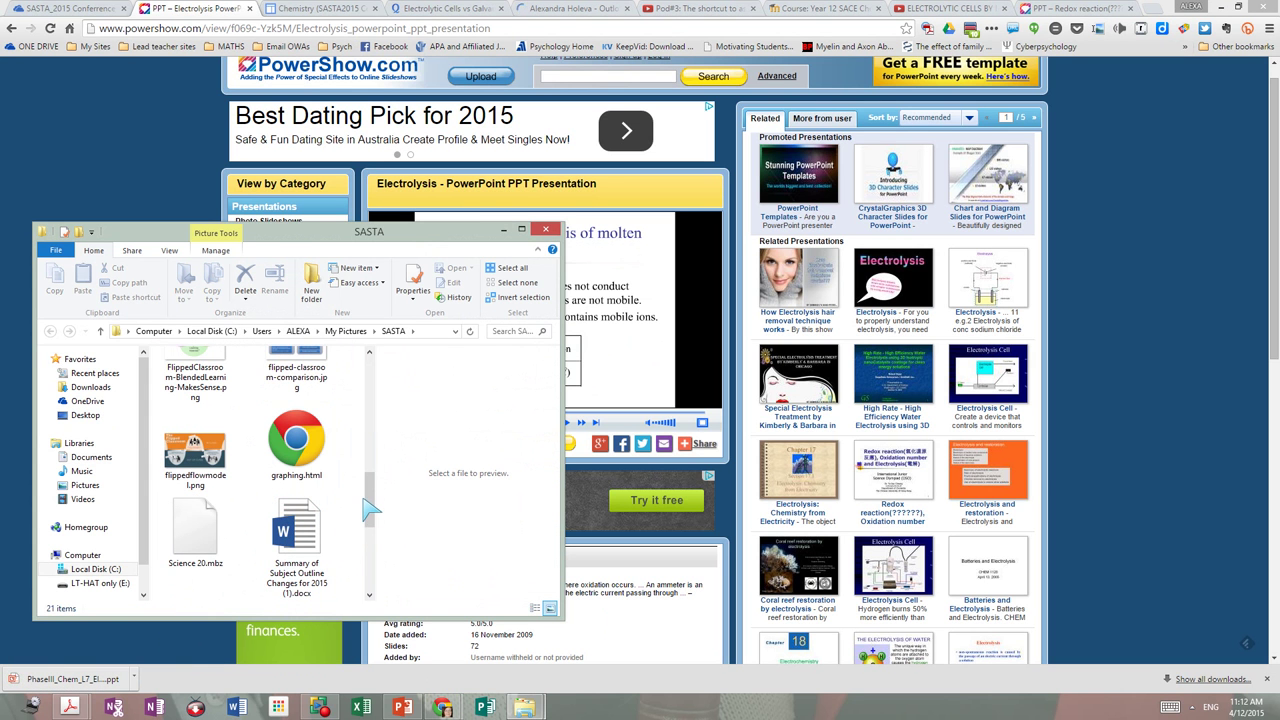
pyautogui.moveTo(370, 510); pyautogui.dragTo(383, 595)
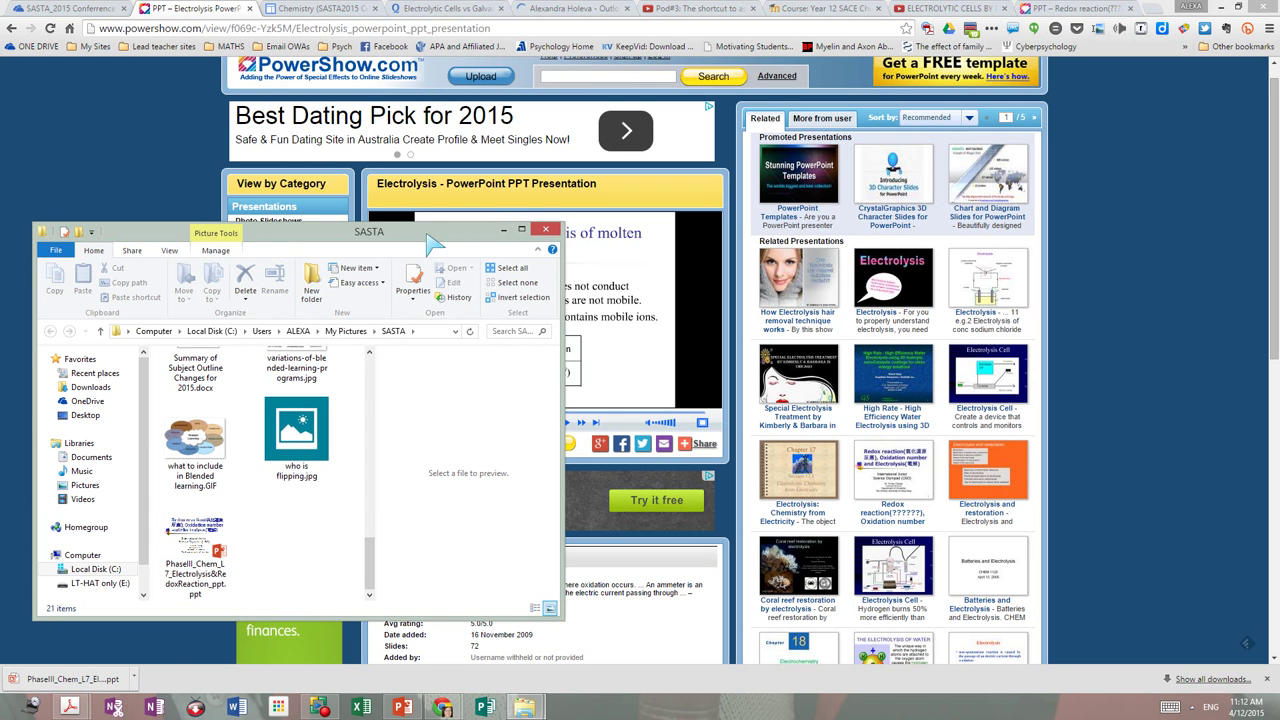
pyautogui.click(503, 230)
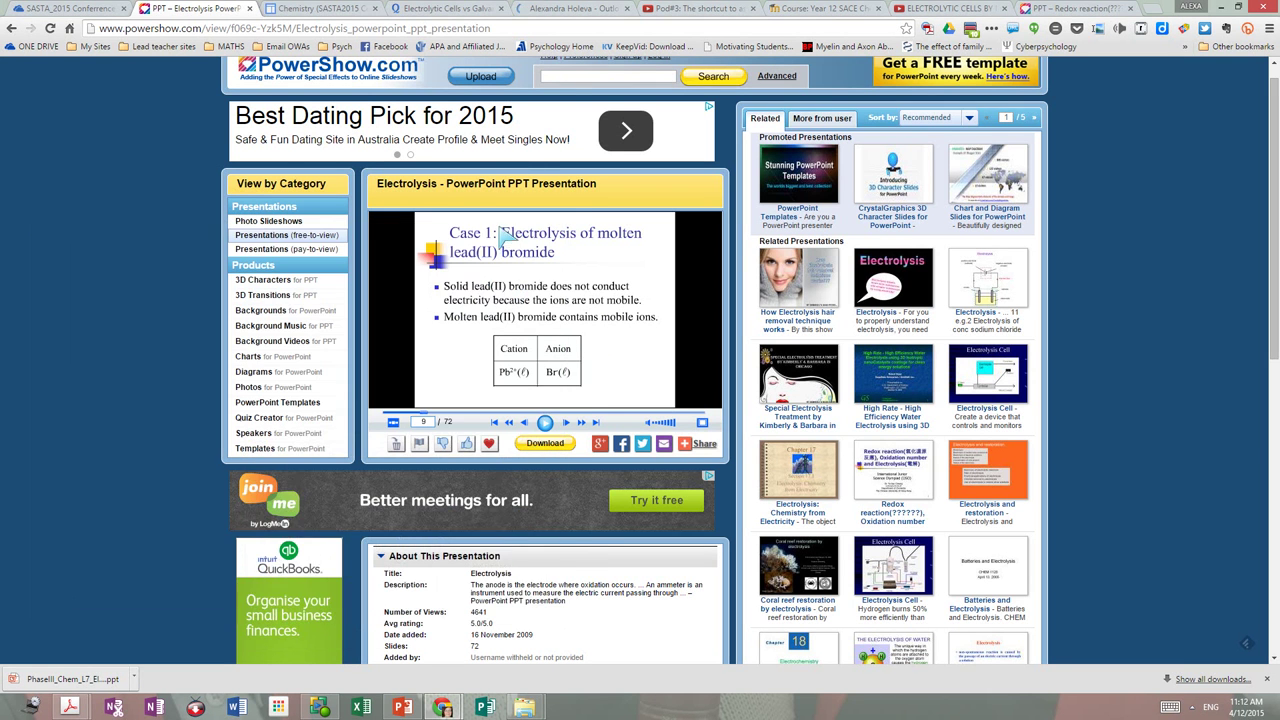
# Open the site's Chemistry page for editing and attach PhaseIII_Chem_L7_Electrolysis&RedoxReaction_ppt.ppt from the SASTA folder
pyautogui.click(323, 12)
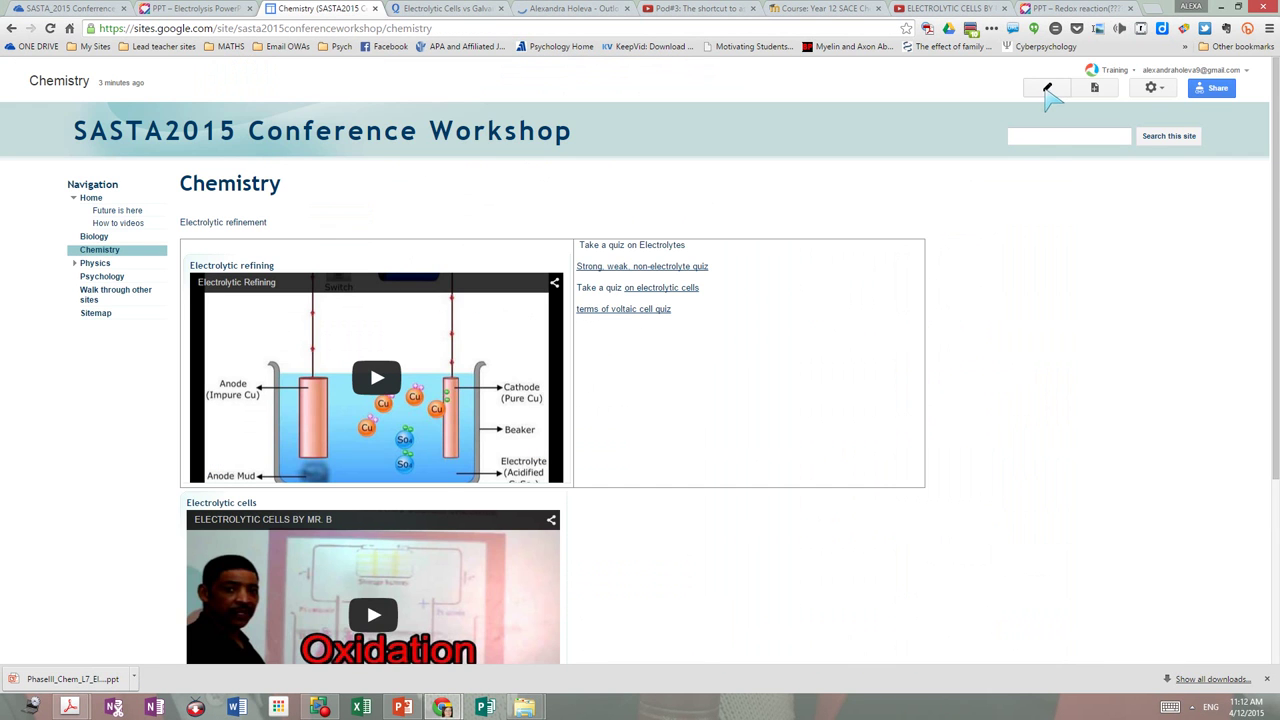
pyautogui.click(1047, 89)
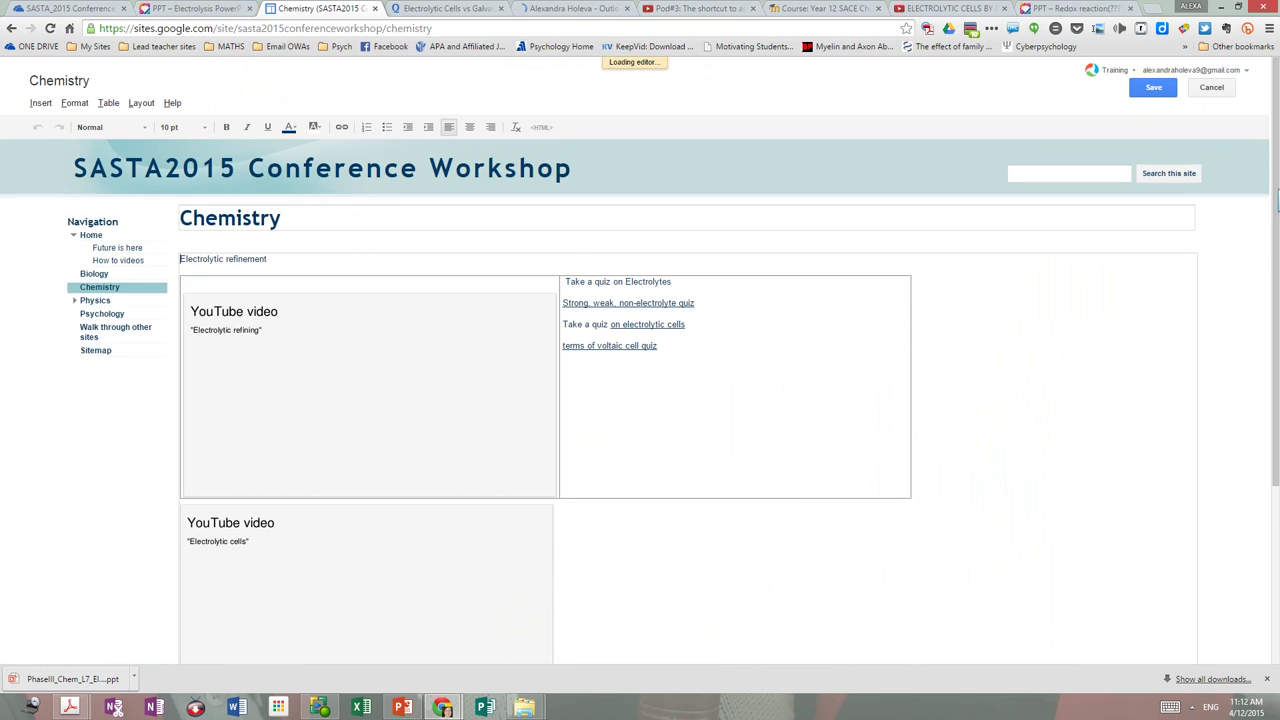
pyautogui.scroll(-3, 1257, 423)
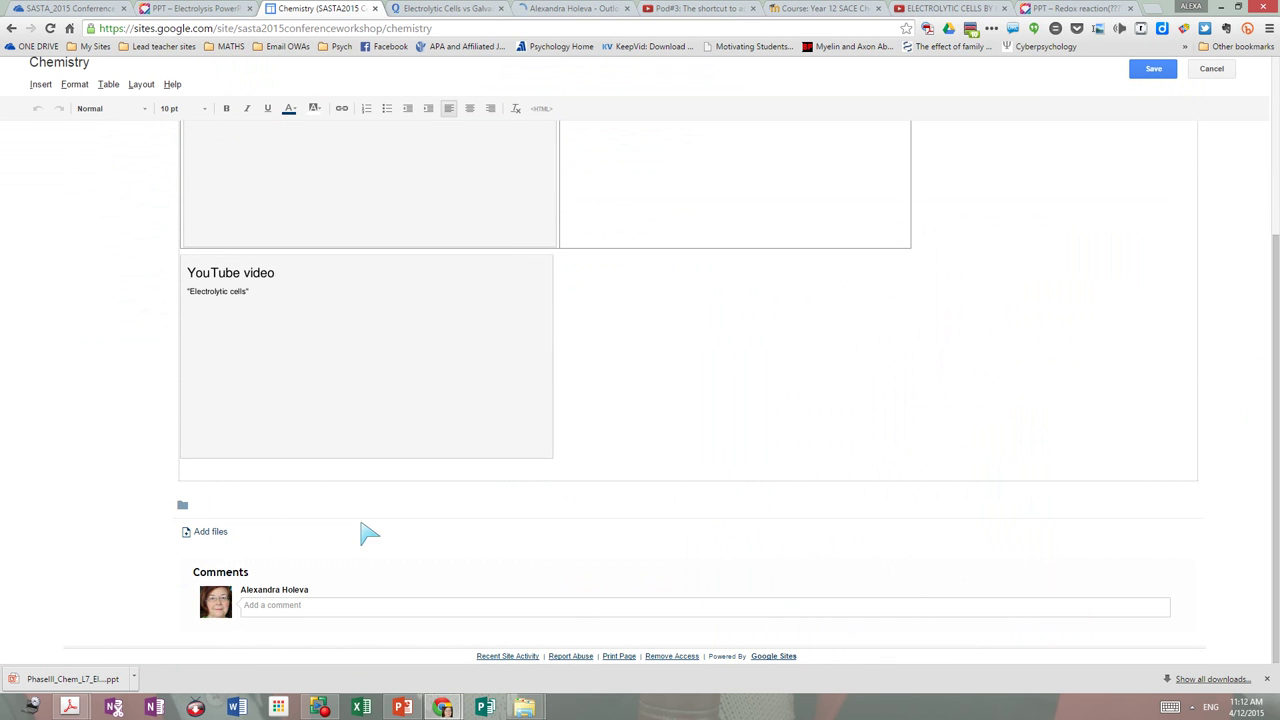
pyautogui.click(209, 532)
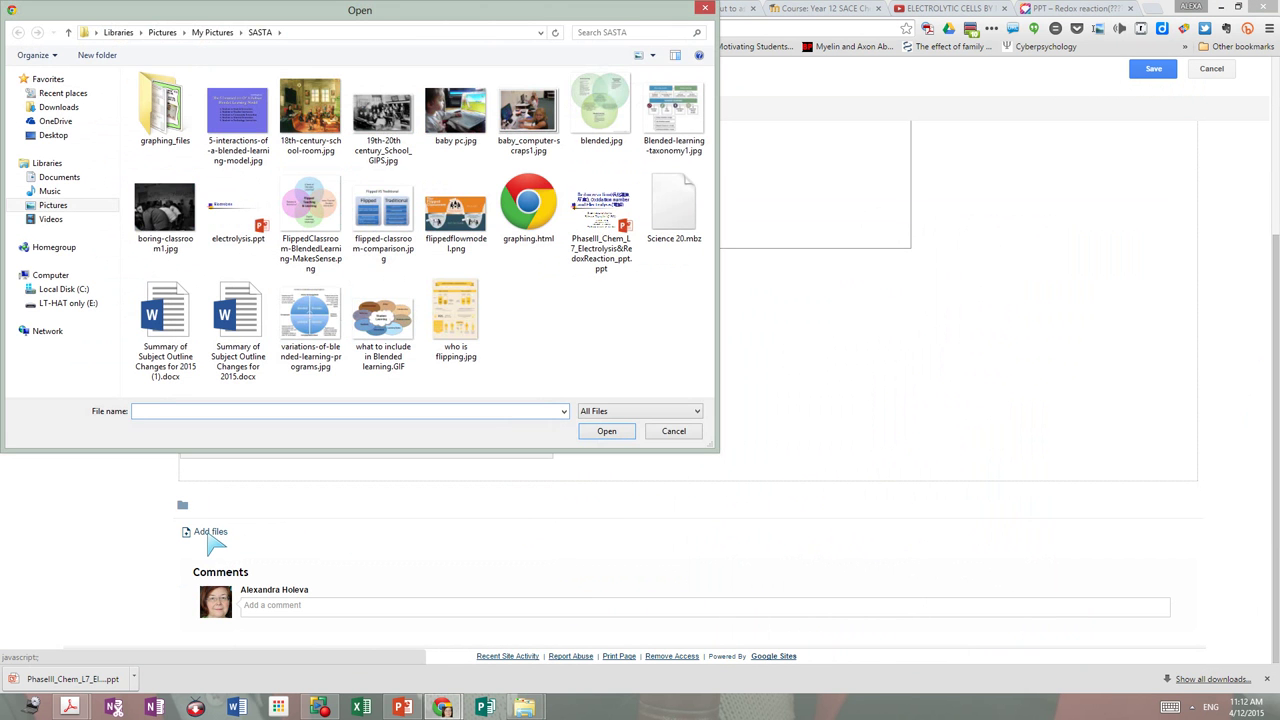
pyautogui.click(604, 206)
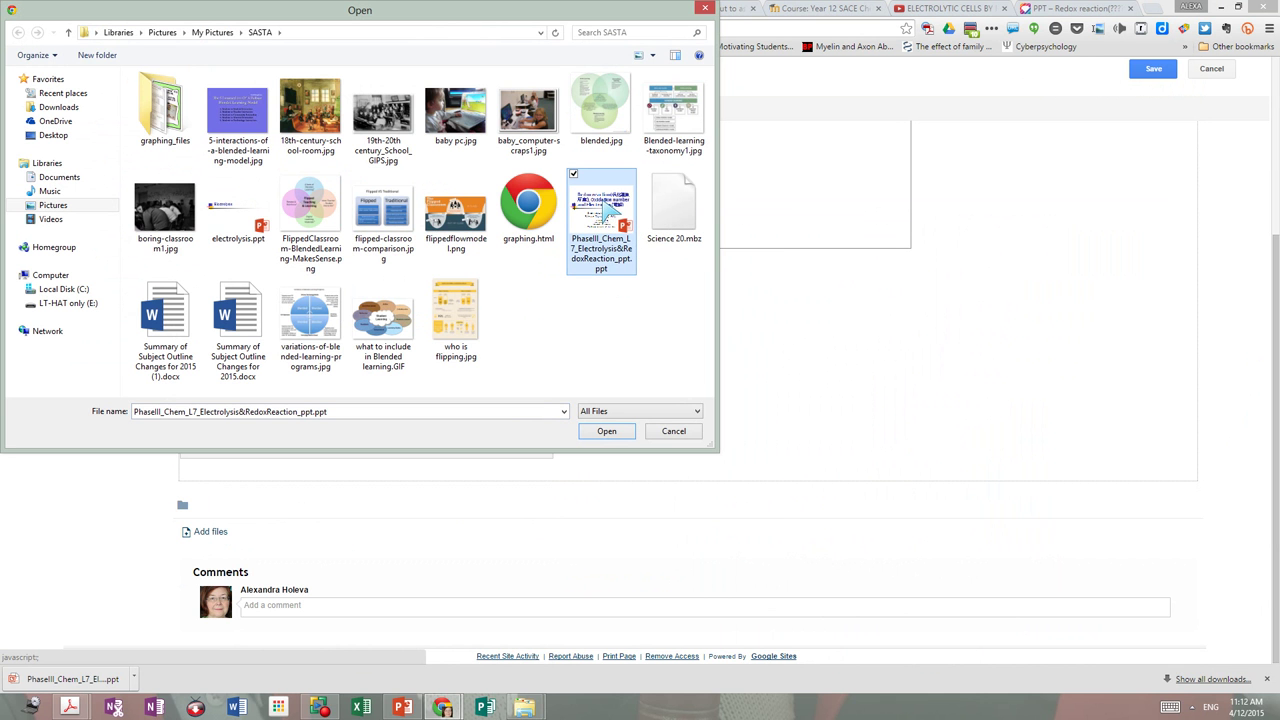
pyautogui.click(607, 431)
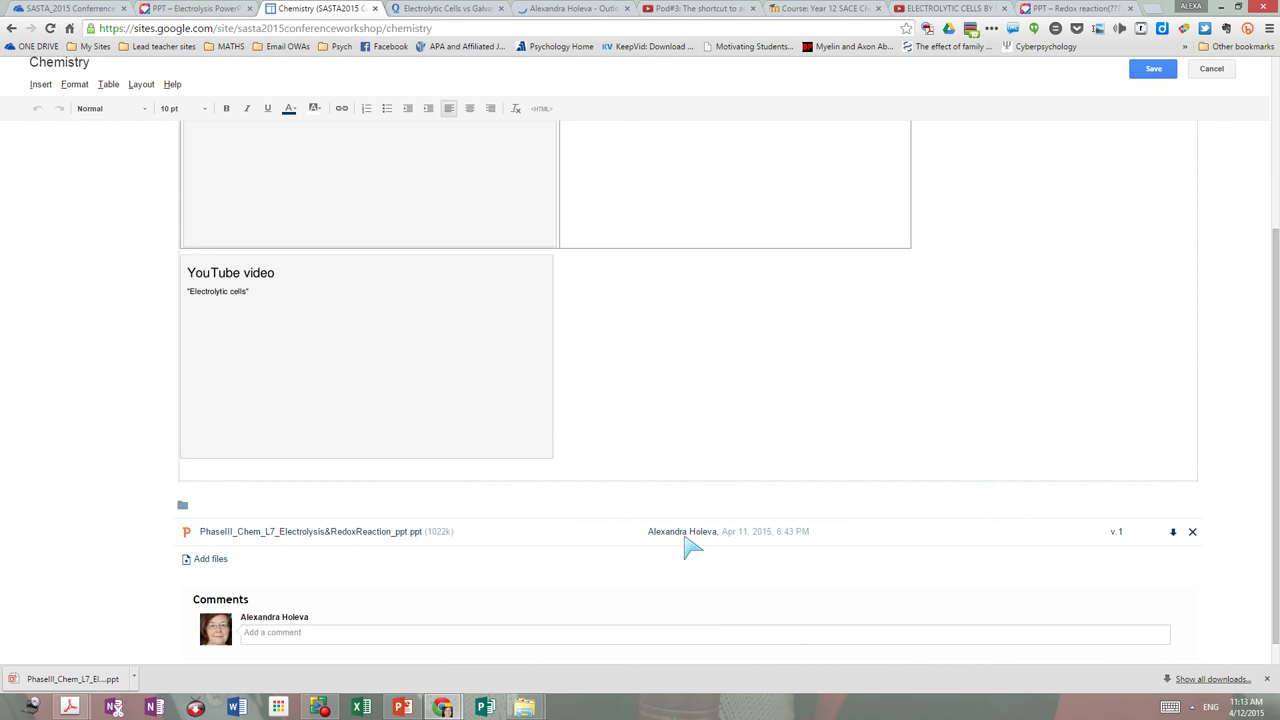
# Download the attached presentation into the SASTA folder as "student version -PhaseIII_Chem_L7_Electrolysis&RedoxReaction_ppt (1).ppt"
pyautogui.click(1174, 533)
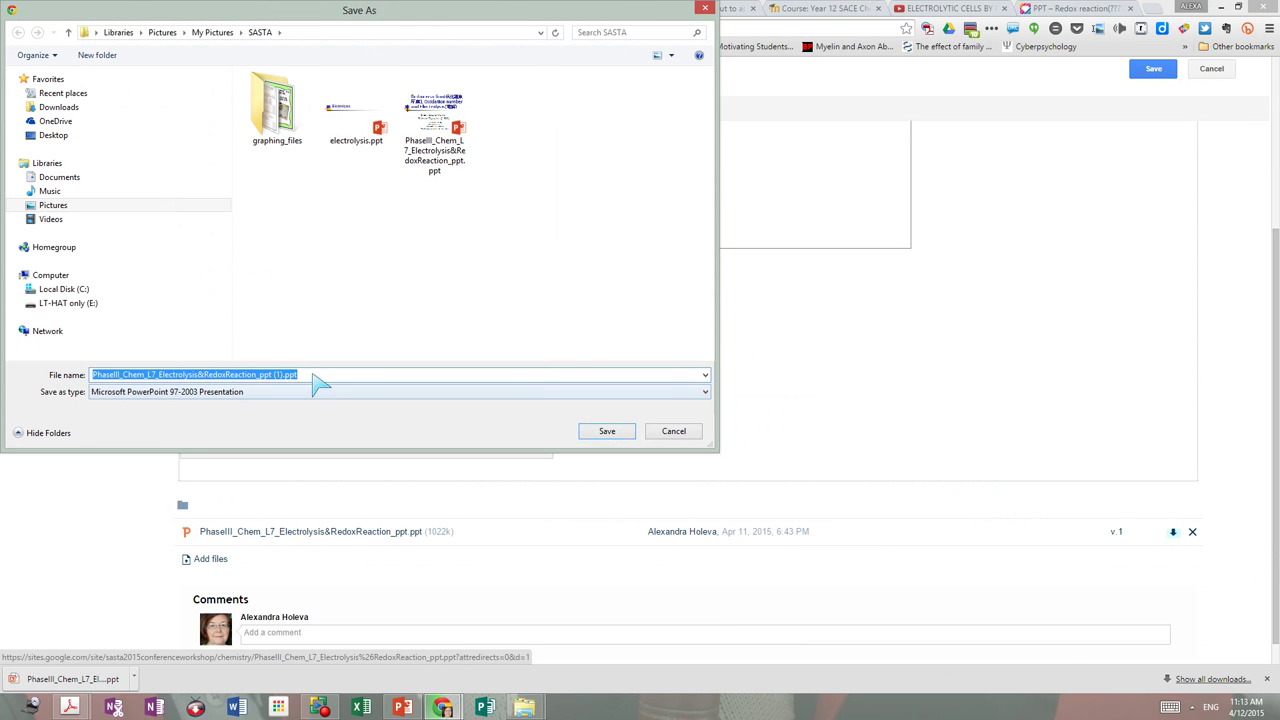
pyautogui.click(96, 377)
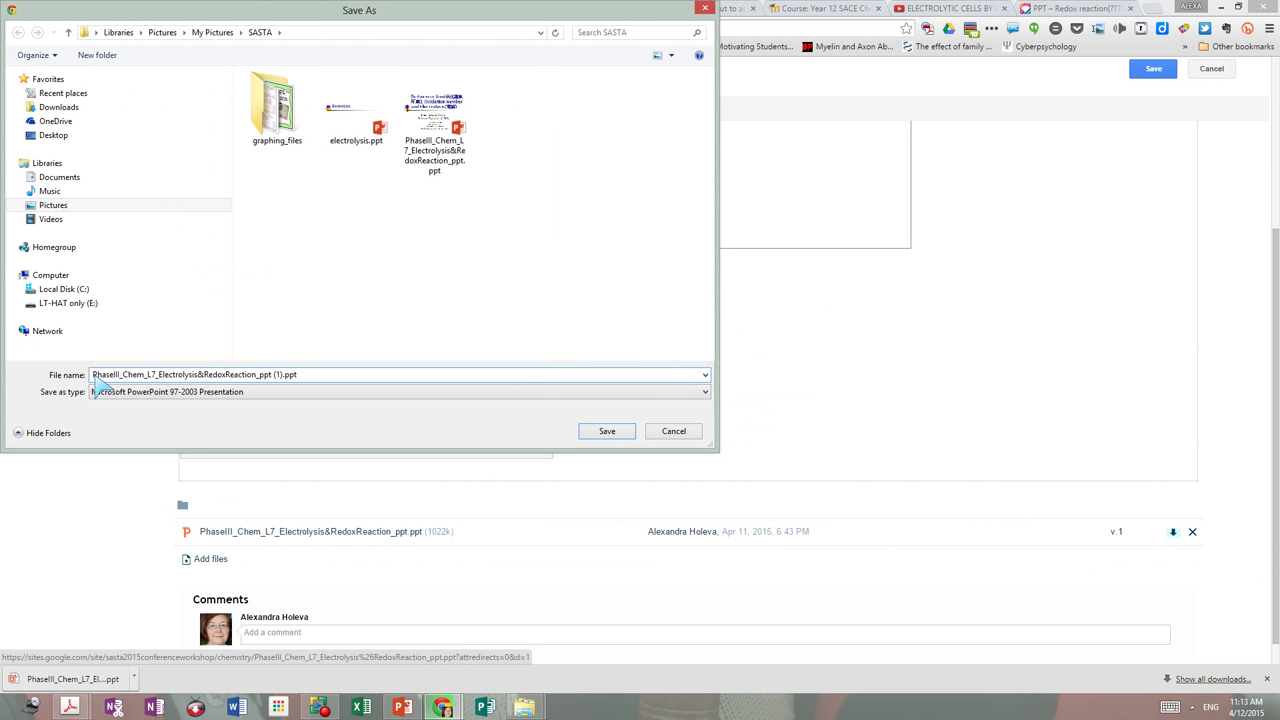
pyautogui.write('student ')
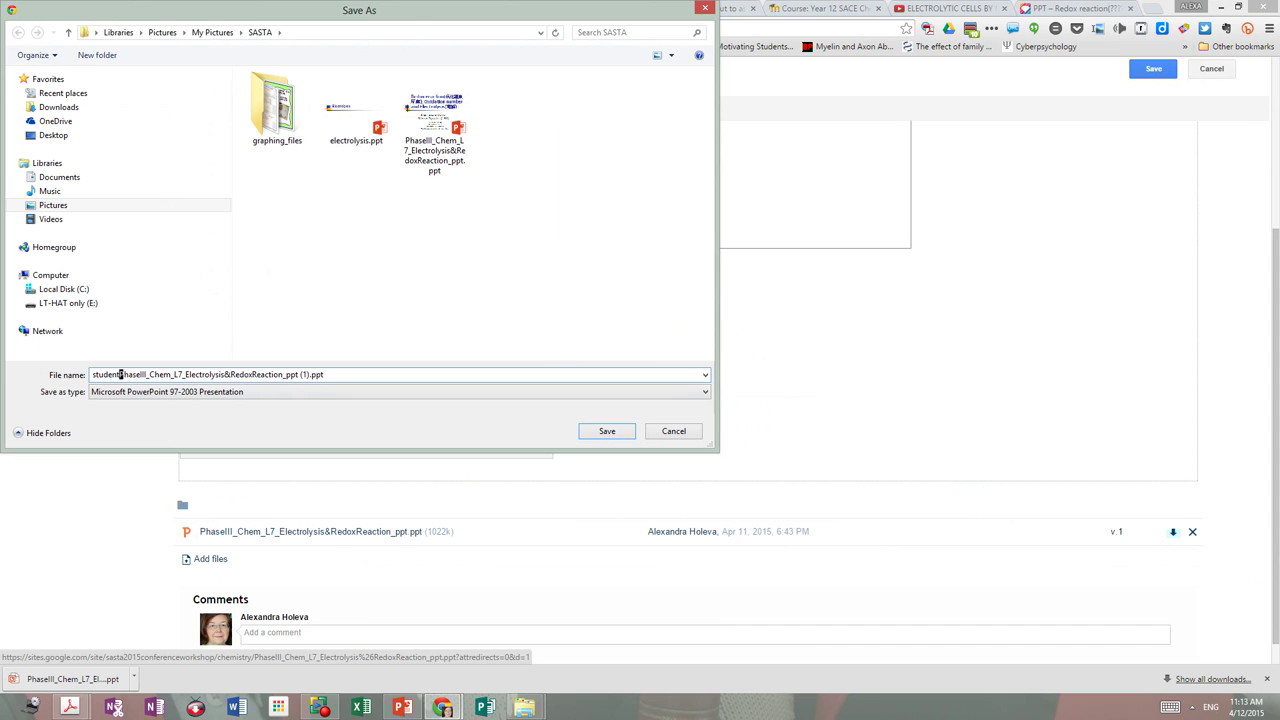
pyautogui.write('version ')
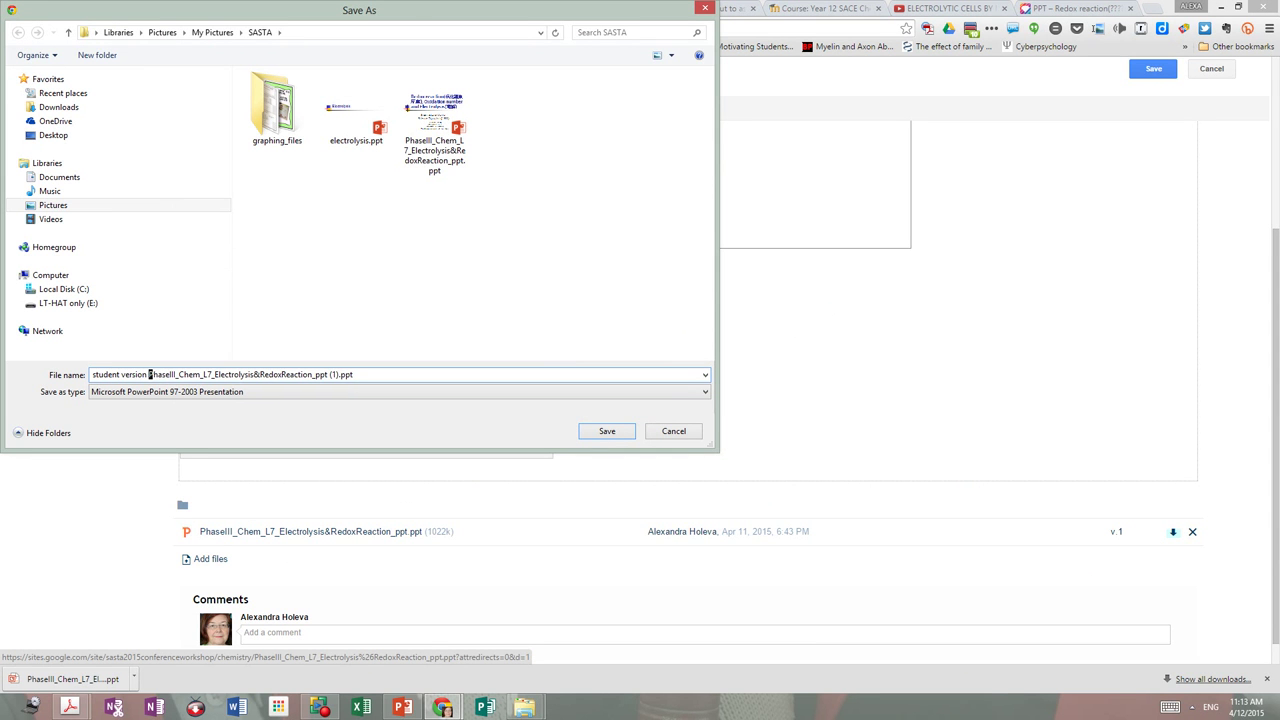
pyautogui.write('-')
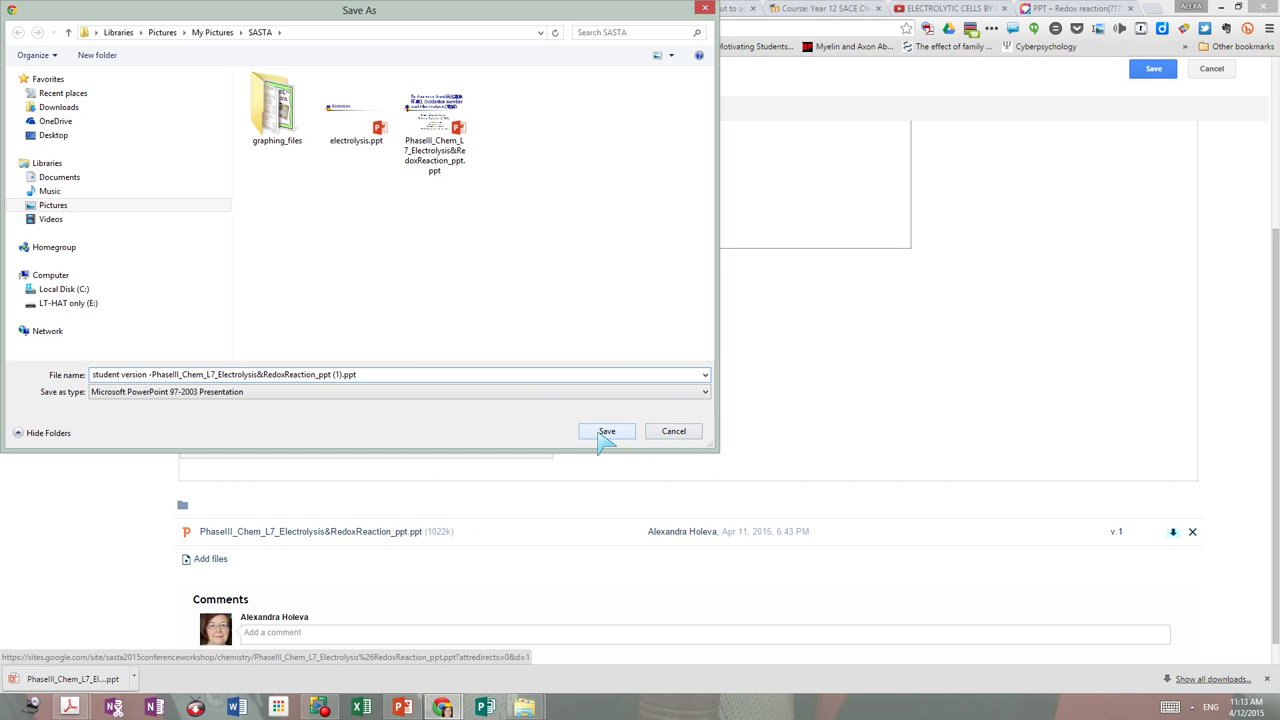
pyautogui.click(606, 440)
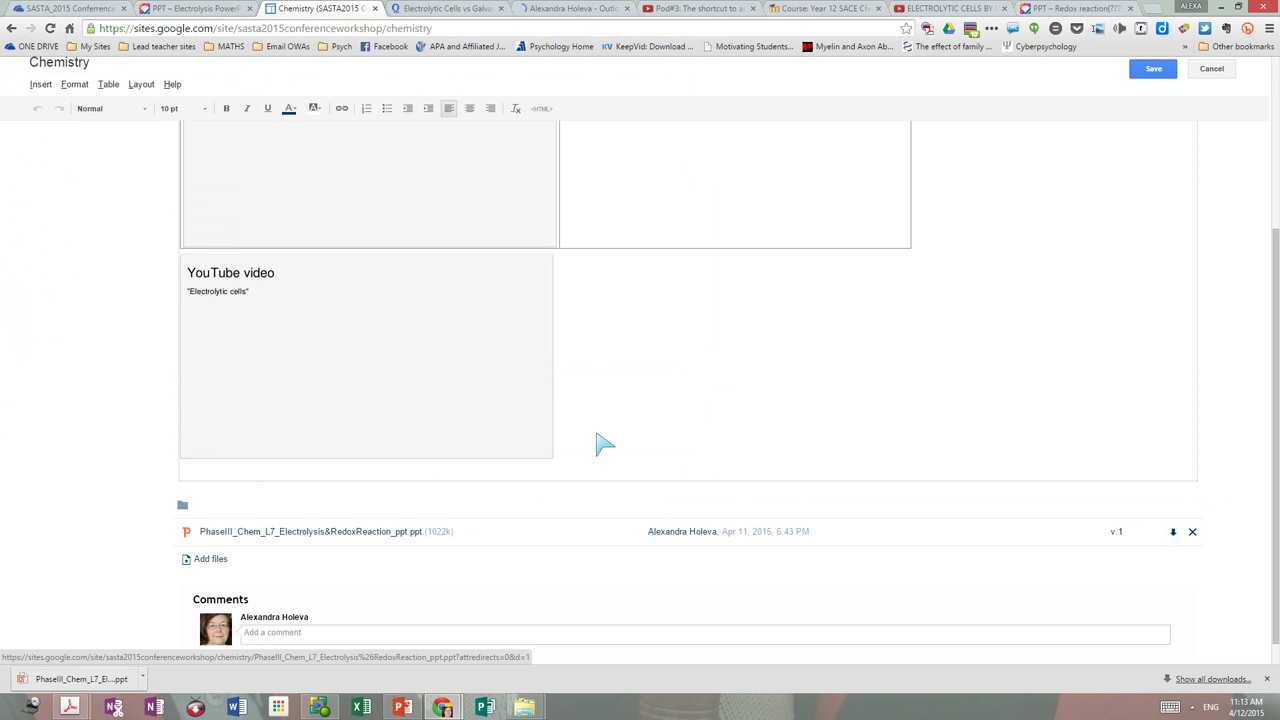
# Save the Chemistry page with the attached presentation
pyautogui.rightClick(145, 688)
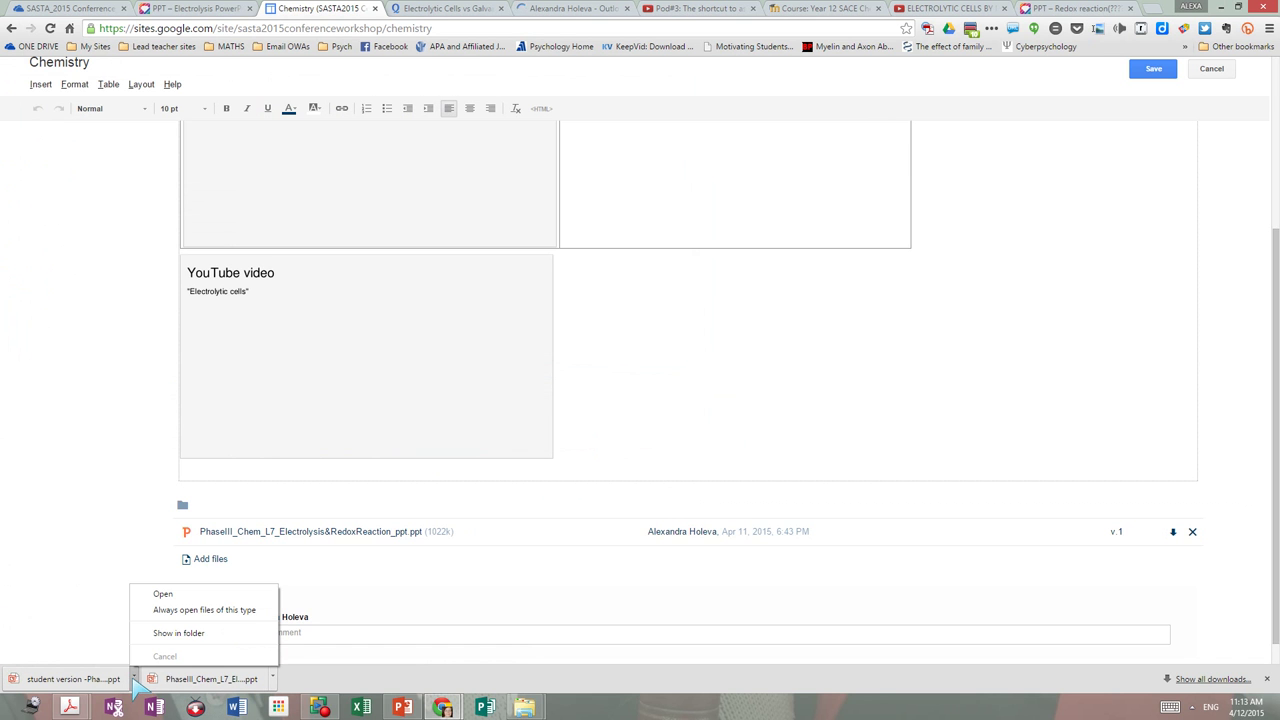
pyautogui.click(272, 679)
pyautogui.click(272, 679)
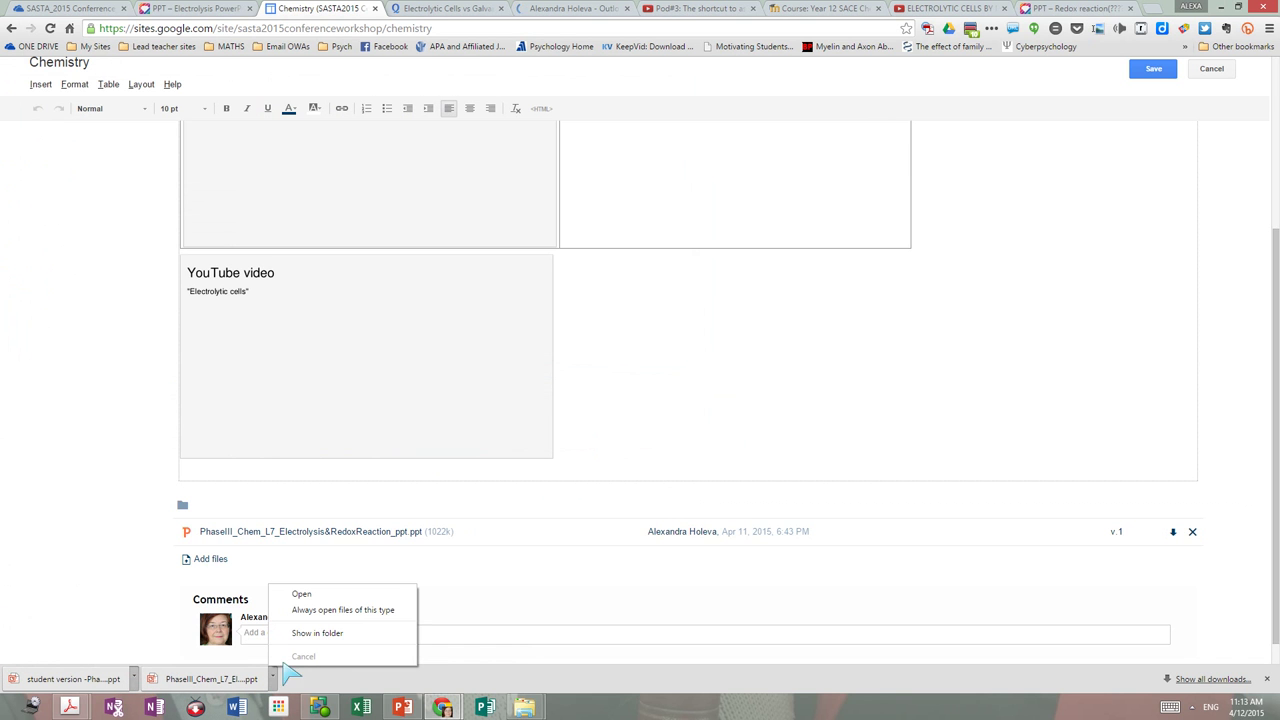
pyautogui.click(64, 352)
pyautogui.click(1152, 72)
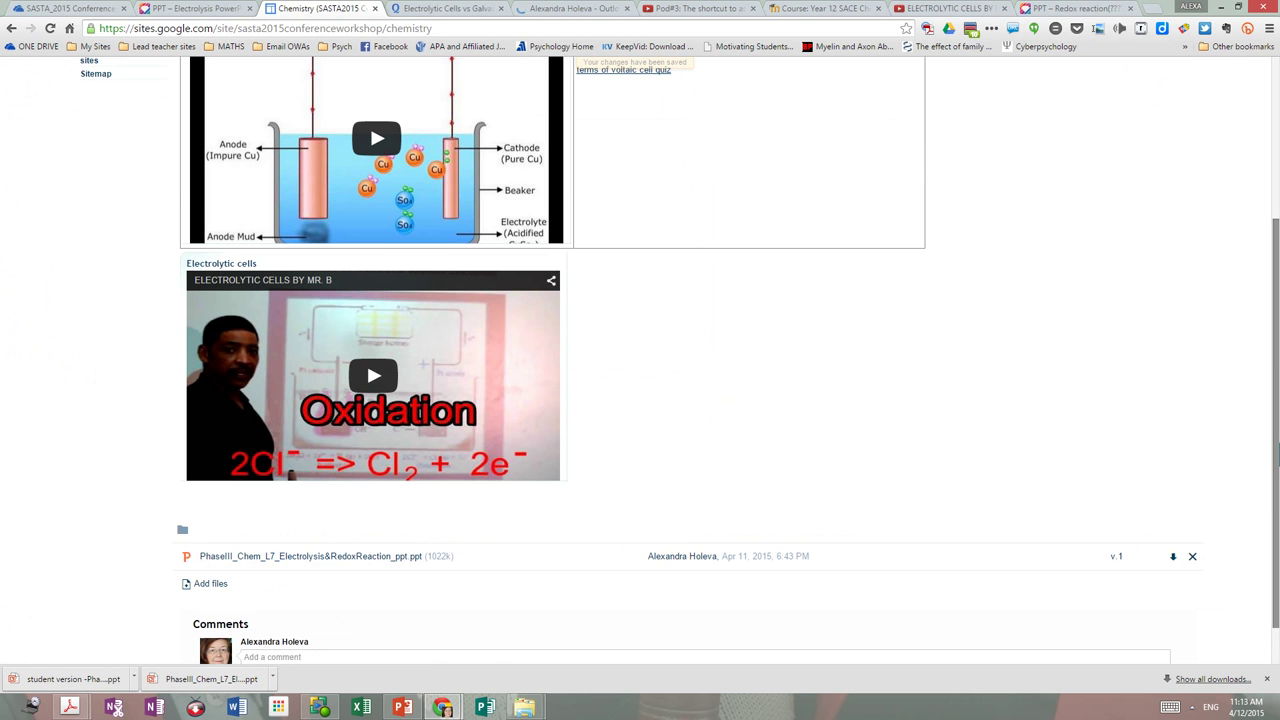
# Reopen the Chemistry page for editing and add "Please access the information on the power point before the class. Have few questions ready" below the quiz links
pyautogui.scroll(3, 1249, 280)
pyautogui.click(1047, 90)
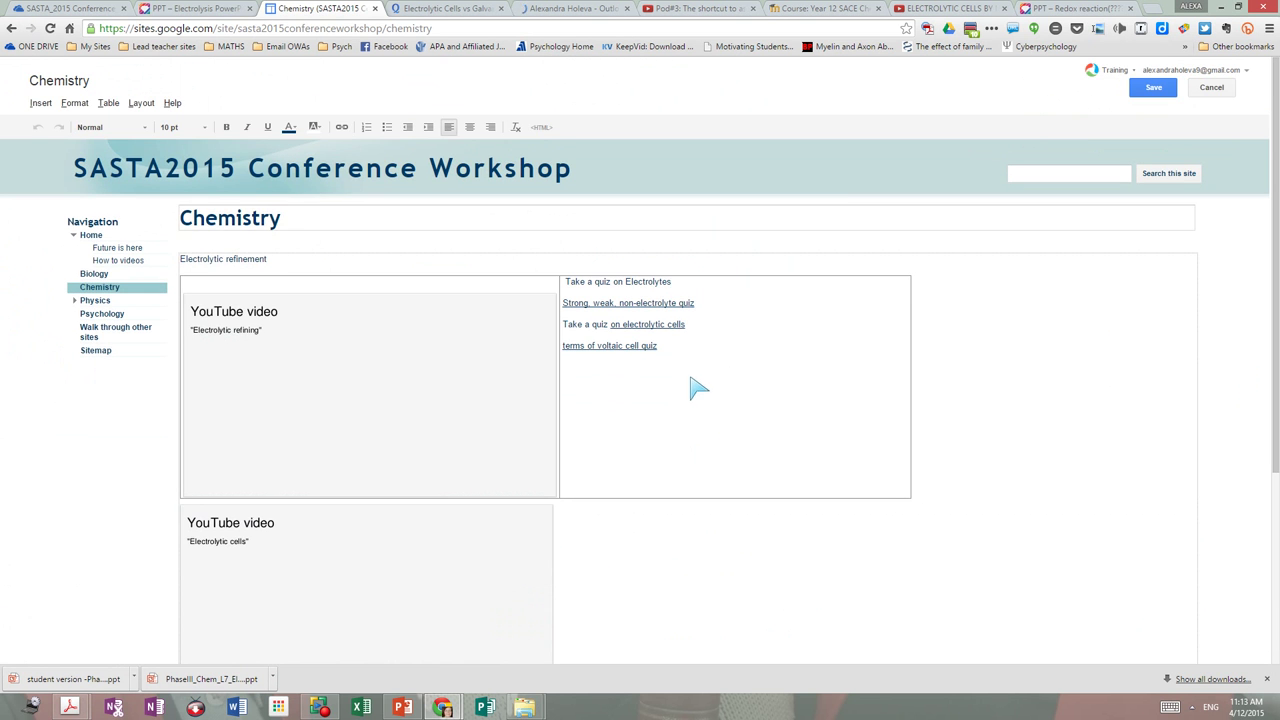
pyautogui.click(693, 355)
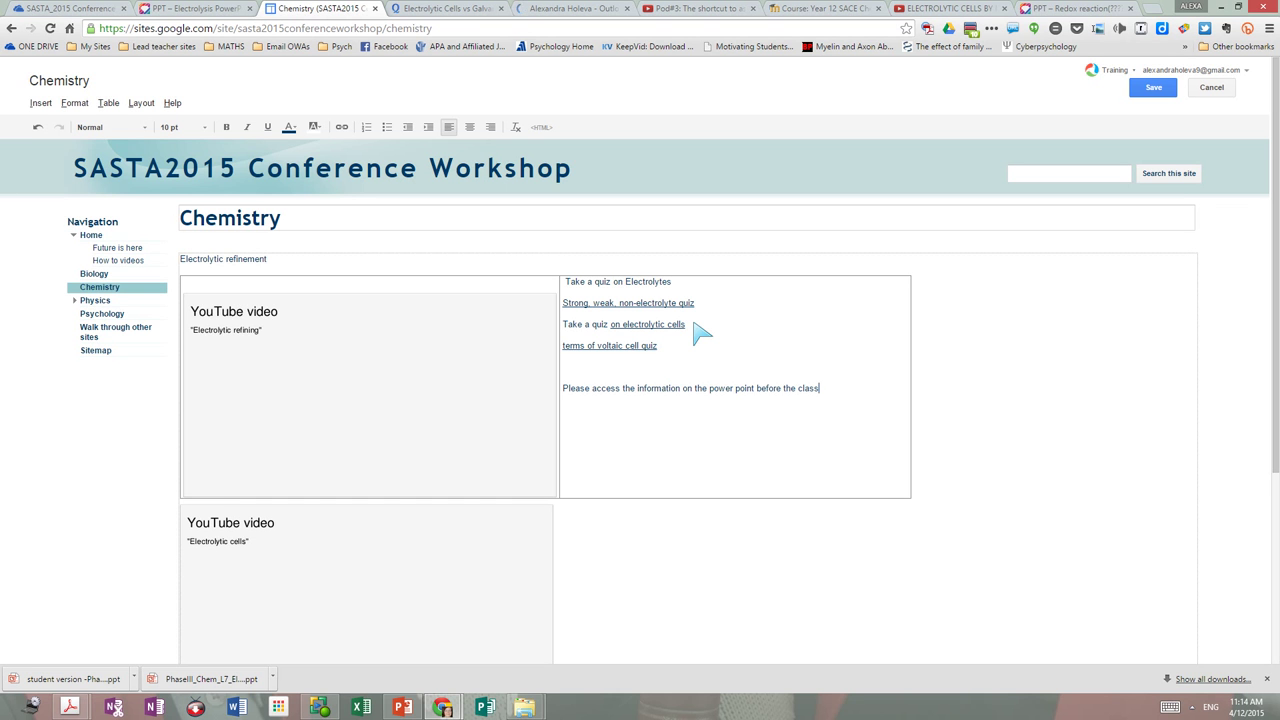
pyautogui.write('e few questions ready')
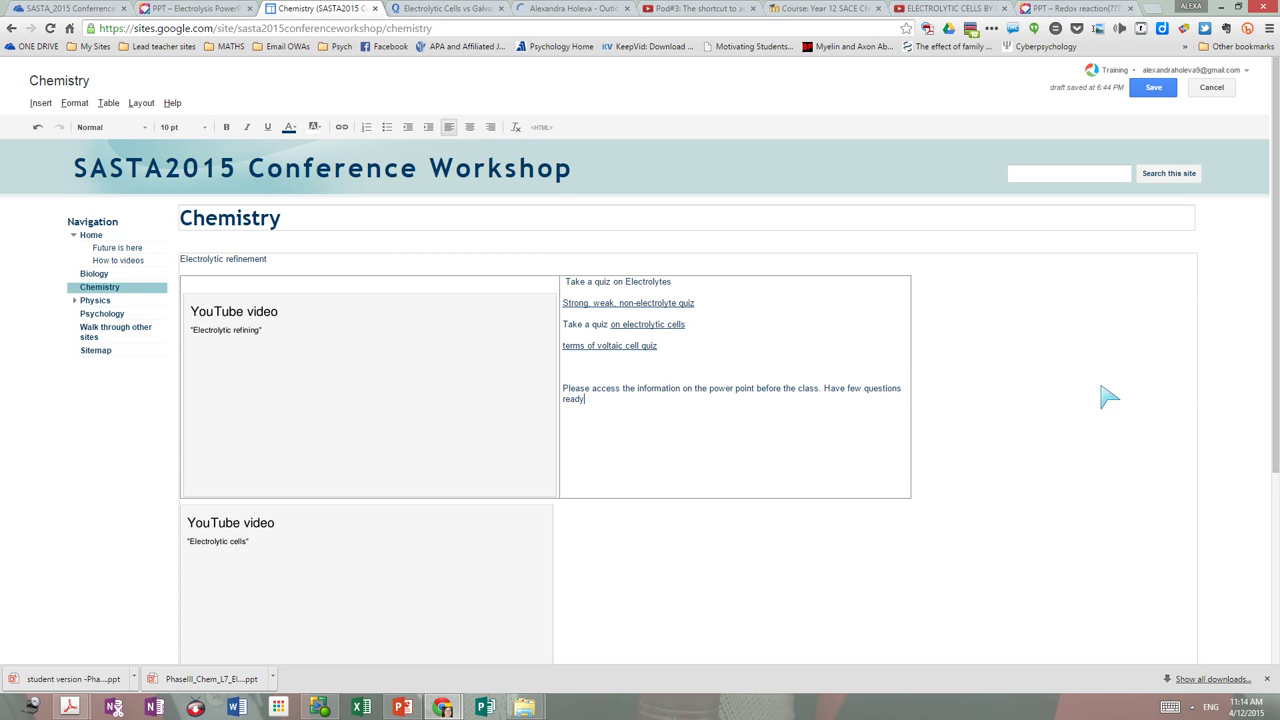
# Copy the link address of the attached presentation's version 1
pyautogui.scroll(-3, 1274, 365)
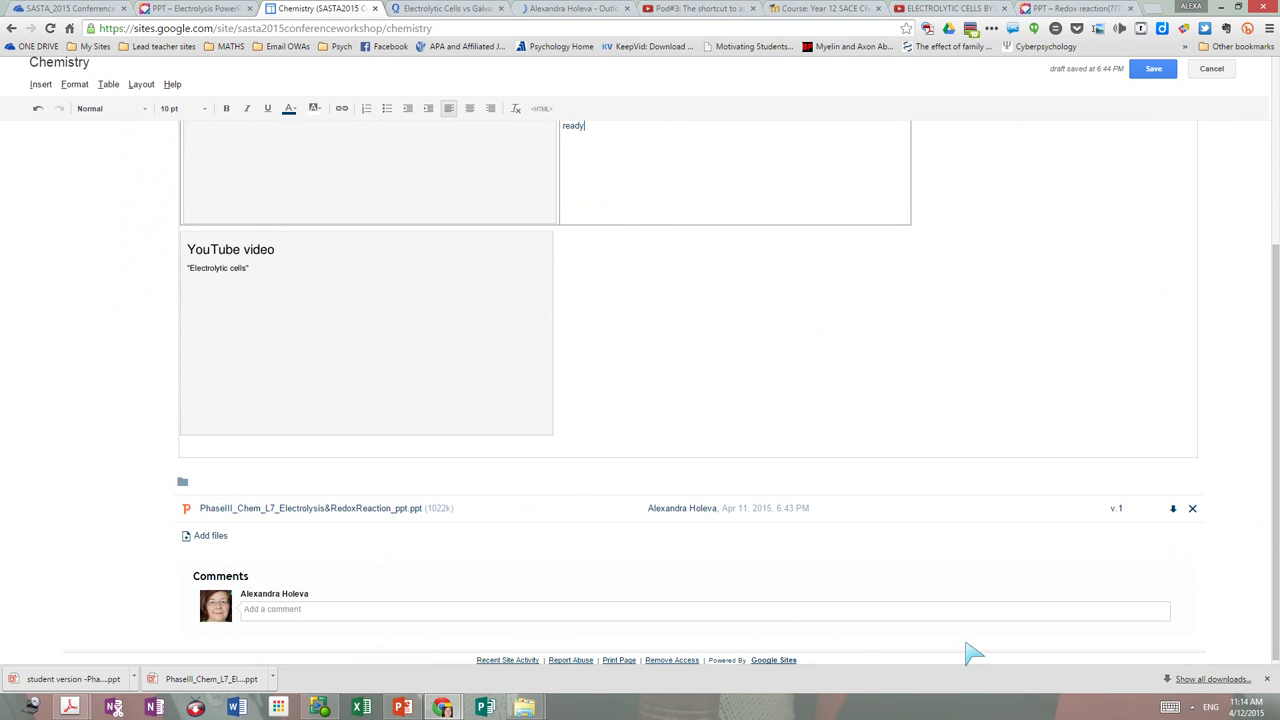
pyautogui.rightClick(1117, 508)
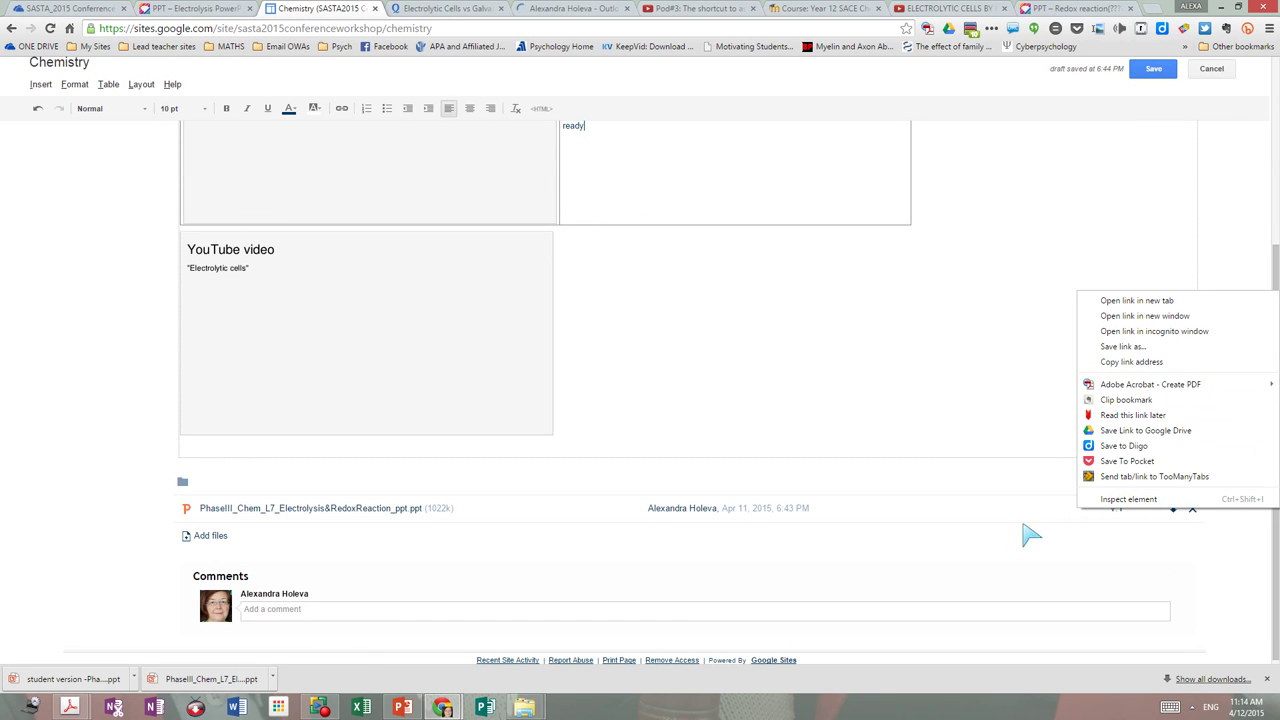
pyautogui.click(1095, 577)
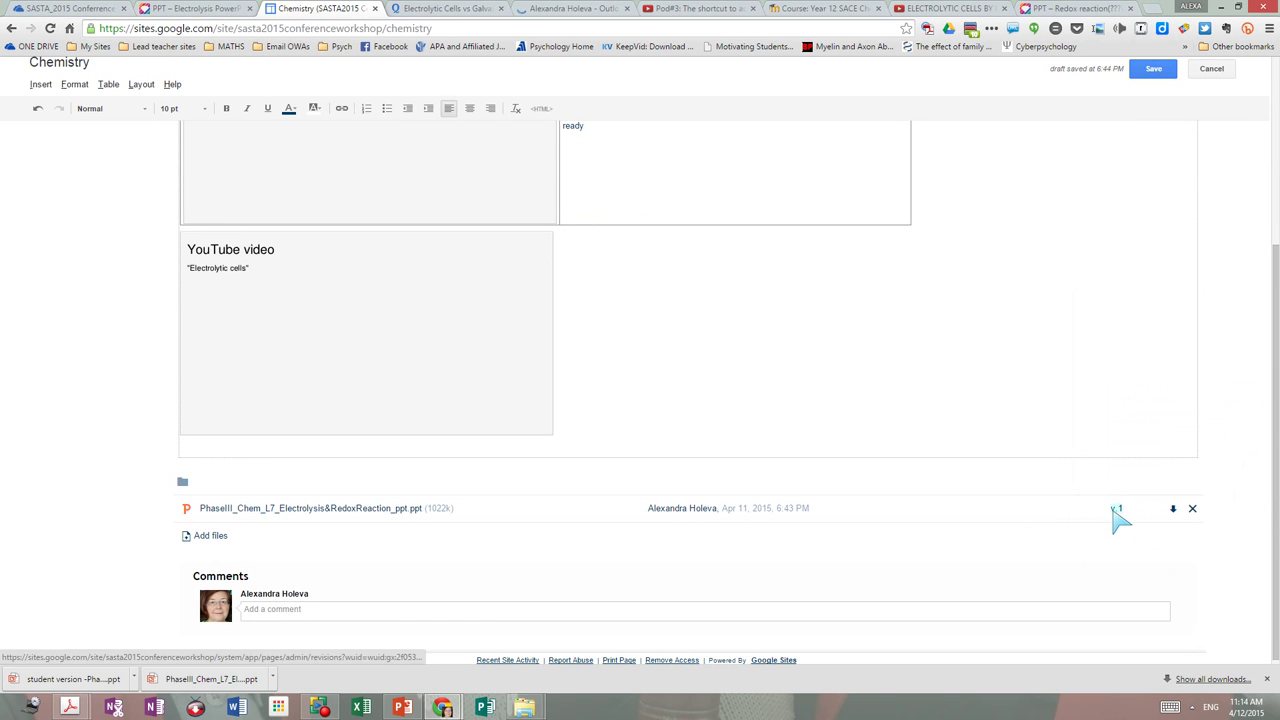
pyautogui.rightClick(1114, 510)
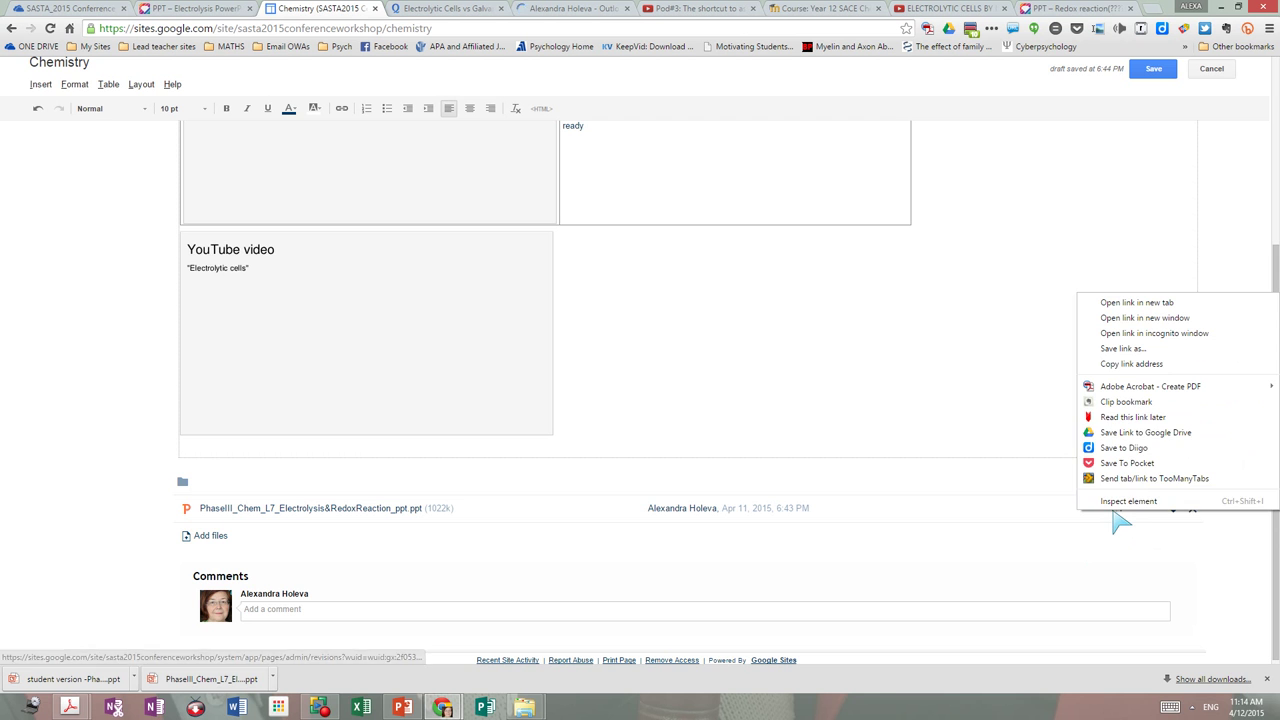
pyautogui.click(1110, 365)
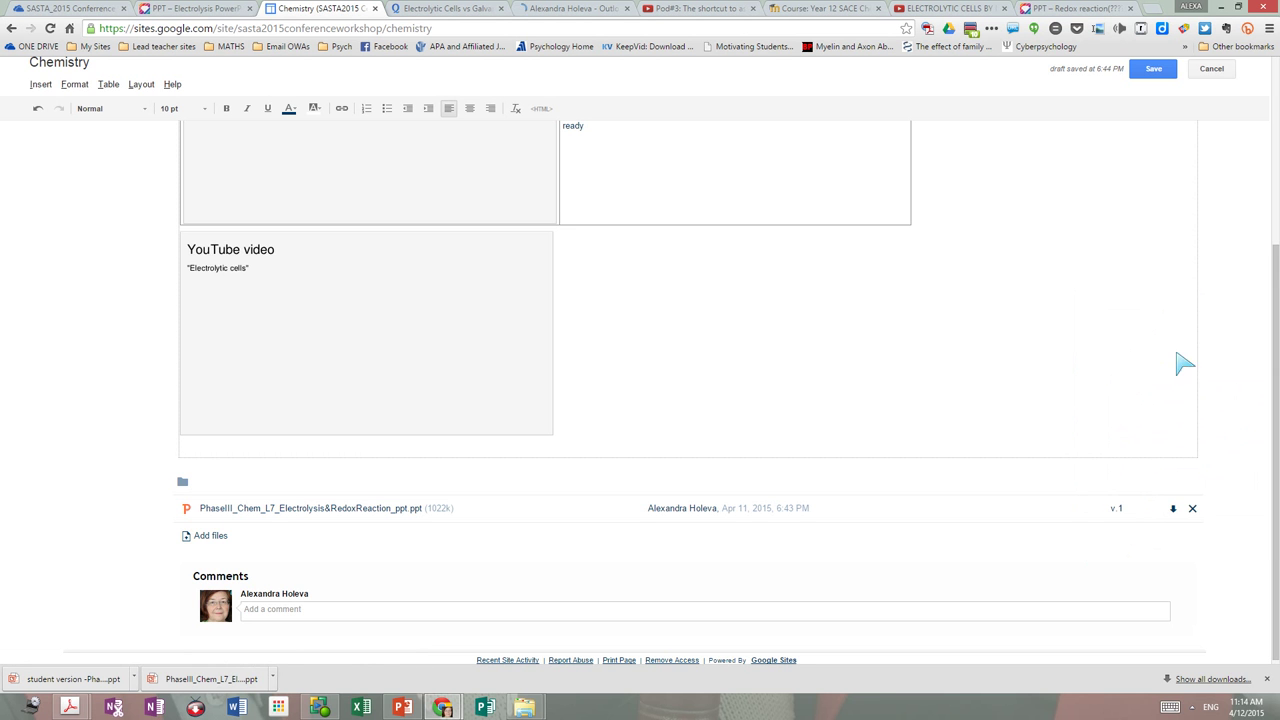
# Link the text "power point before the class" to the copied attachment address, set it to open in a new window, and save the page
pyautogui.moveTo(1276, 325); pyautogui.dragTo(1270, 230)
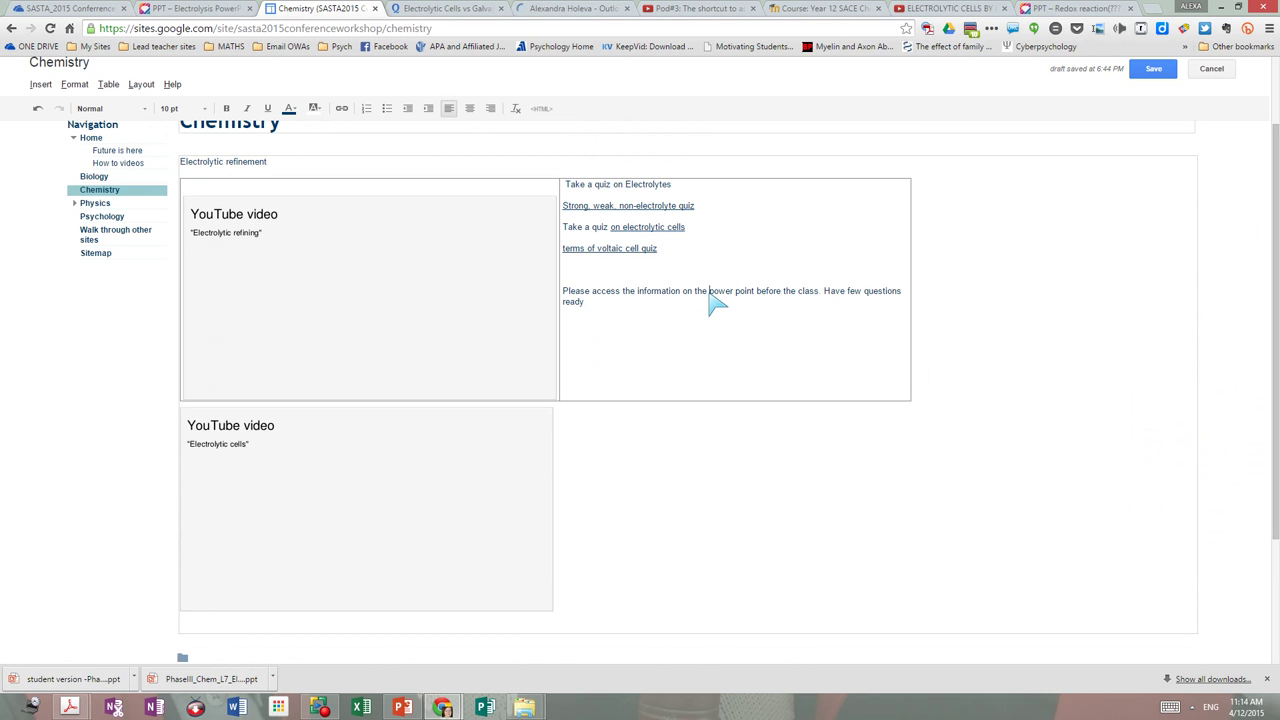
pyautogui.moveTo(709, 294); pyautogui.dragTo(818, 306)
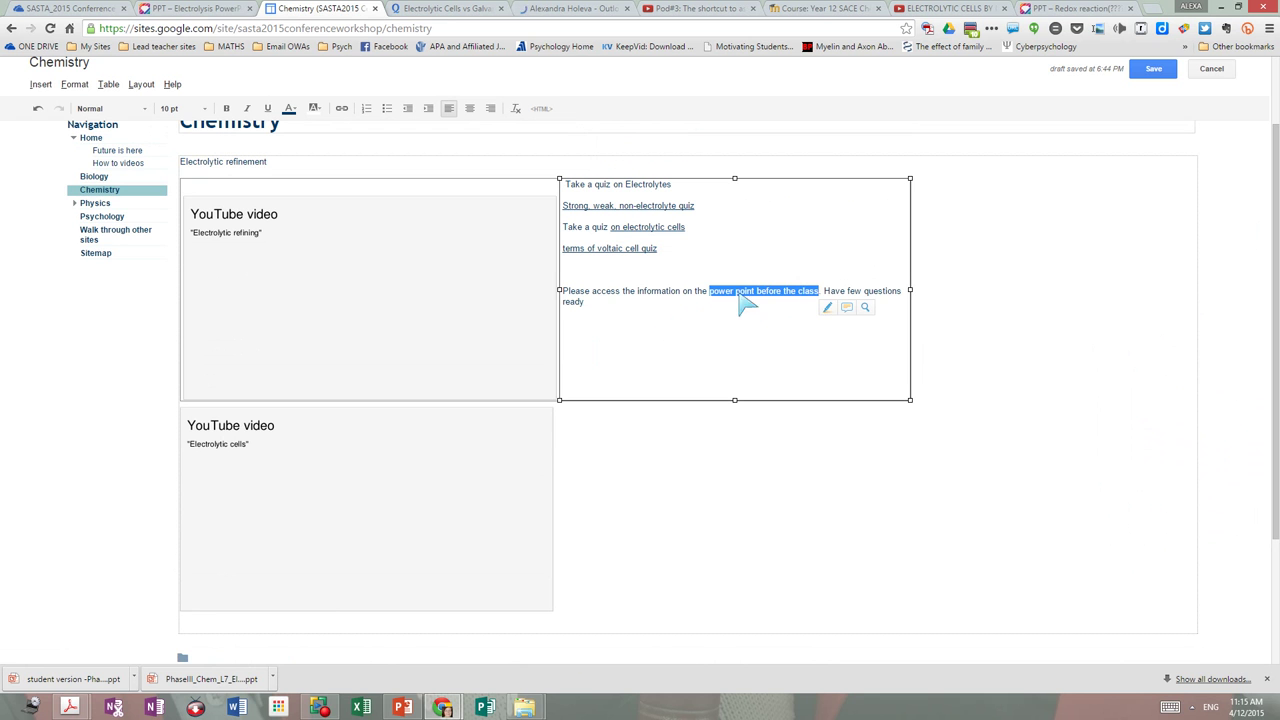
pyautogui.click(341, 110)
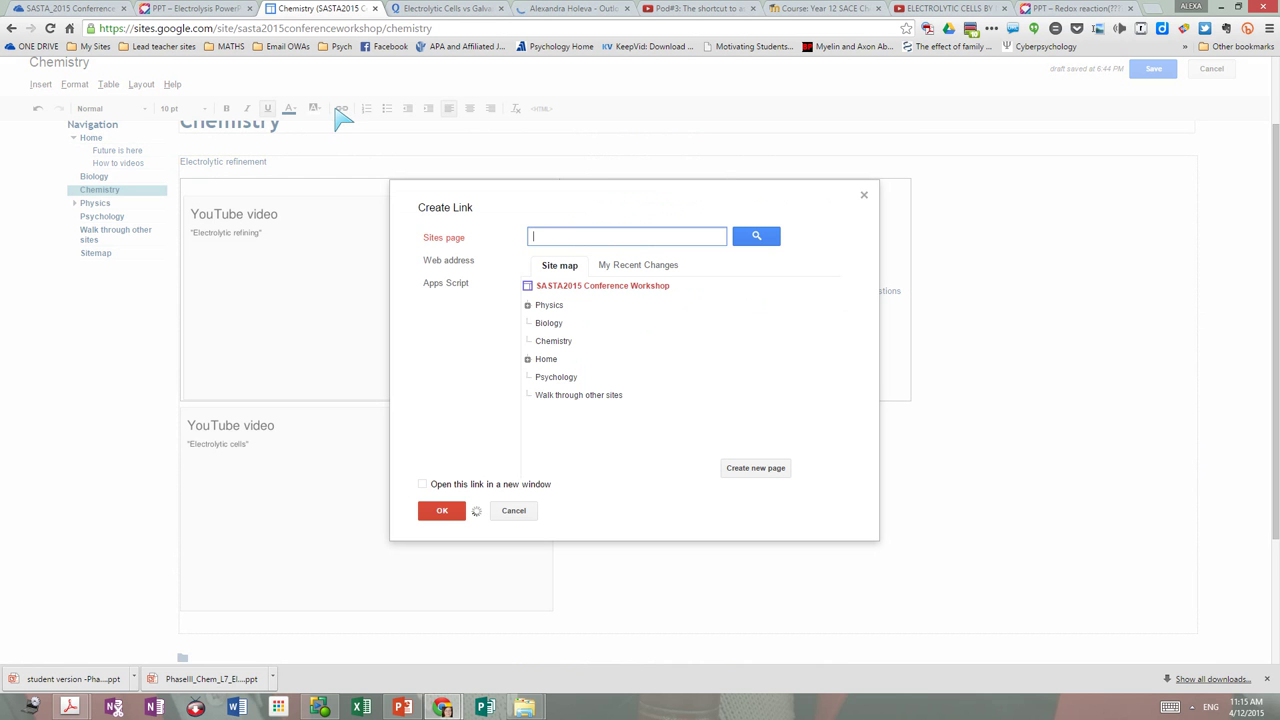
pyautogui.click(445, 262)
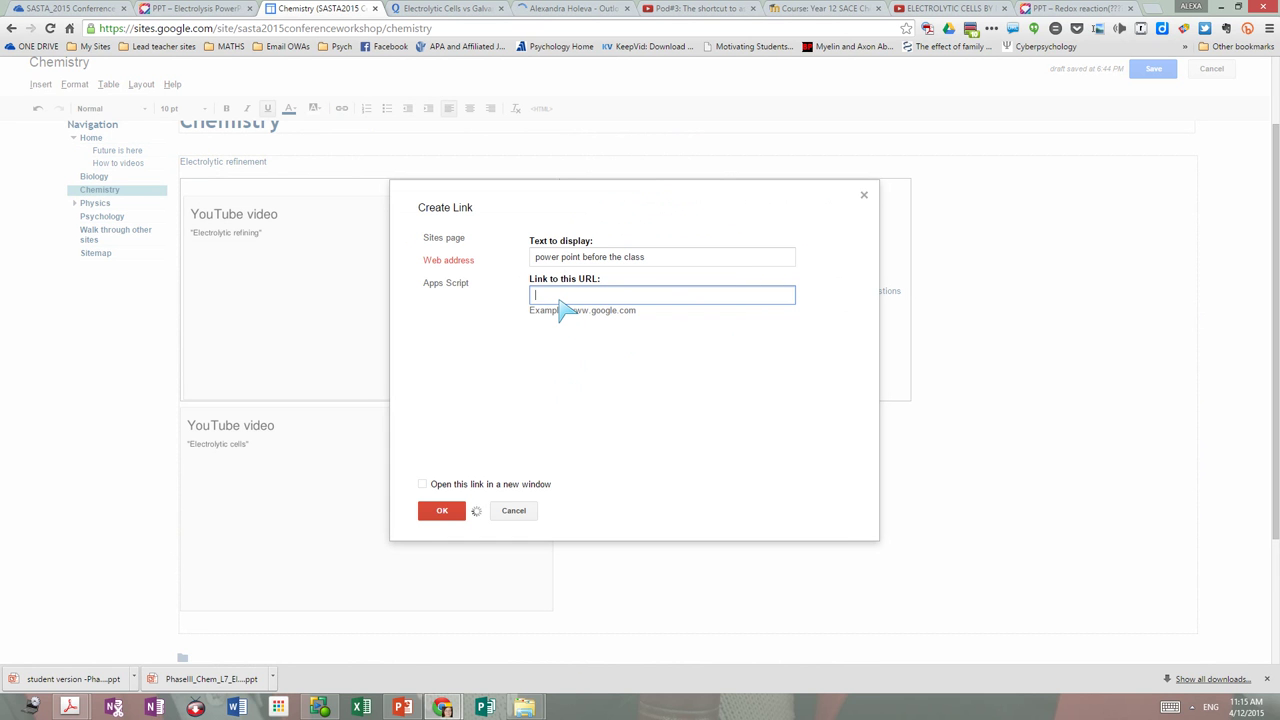
pyautogui.hotkey('ctrl', 'v')
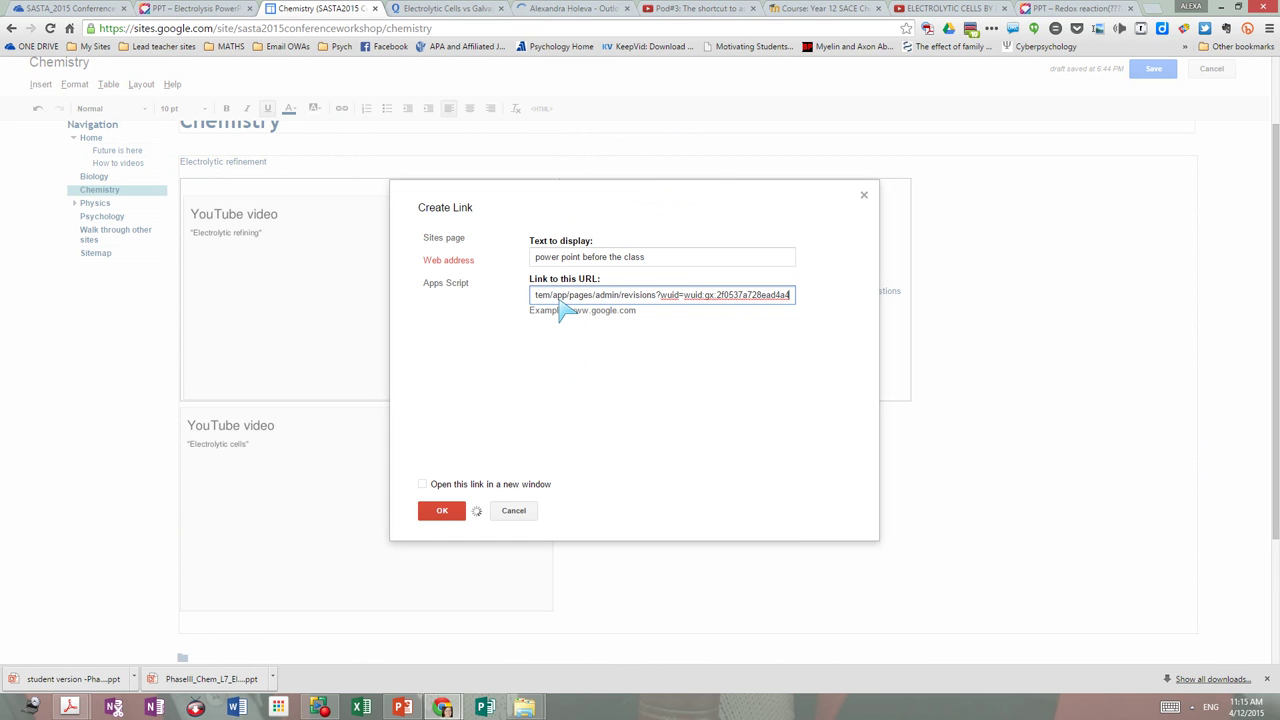
pyautogui.click(423, 485)
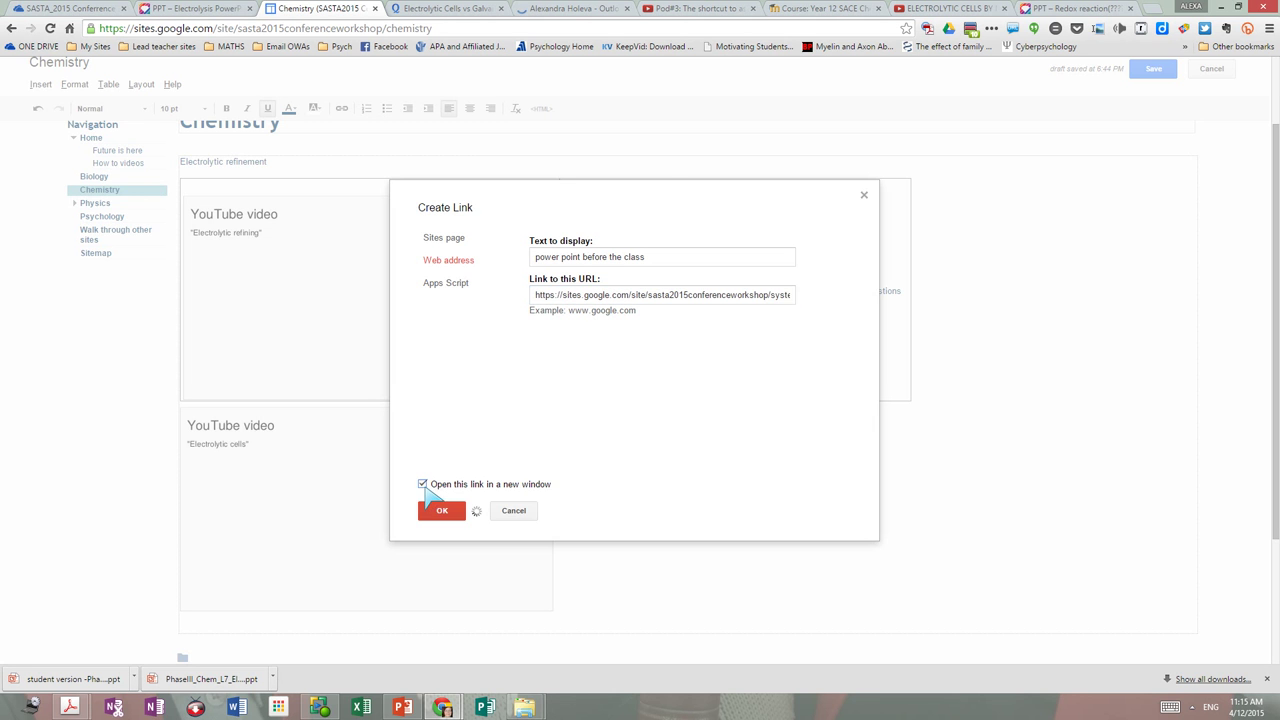
pyautogui.click(432, 512)
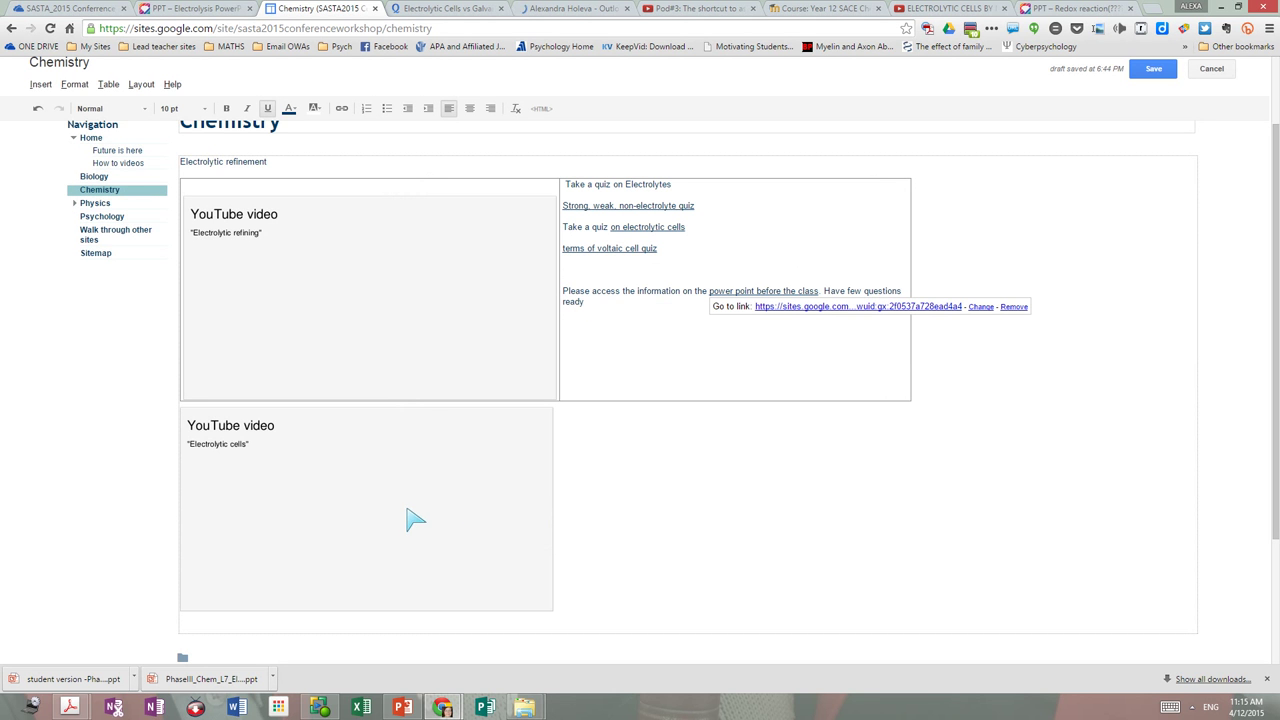
pyautogui.click(1155, 70)
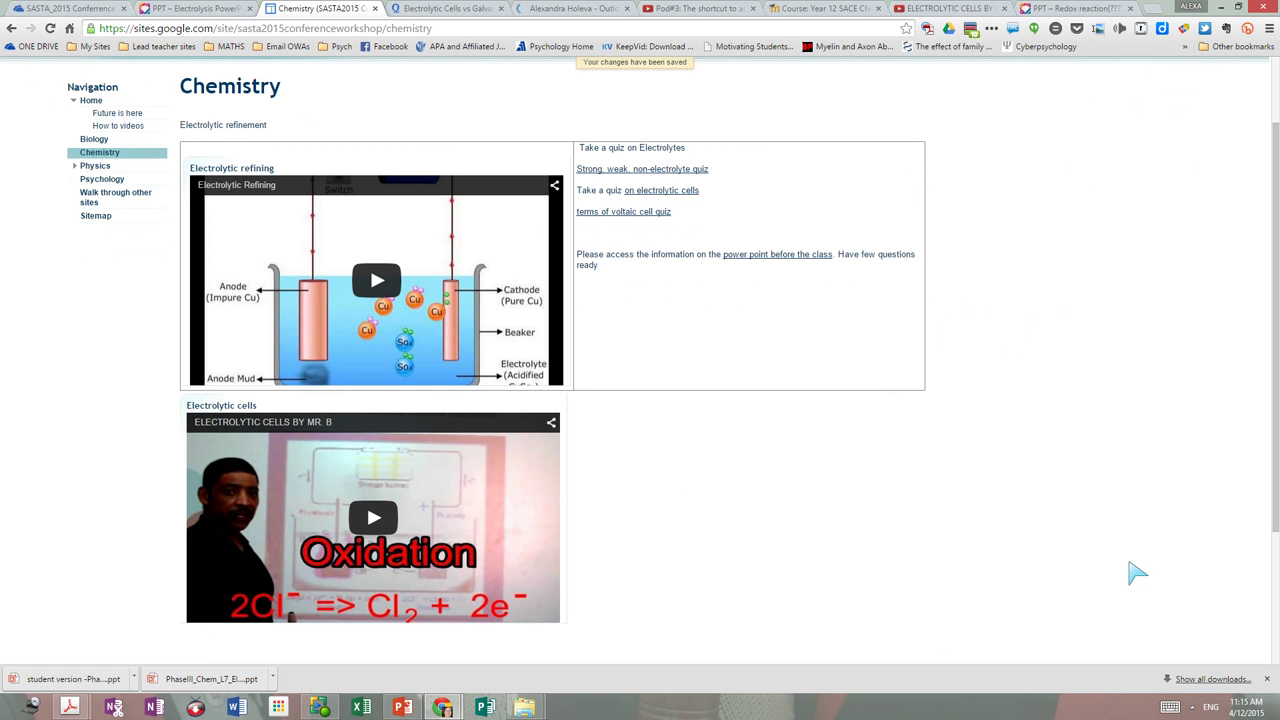
# Test the "power point before the class" link by opening Version 1 of the presentation, and cancel saving the file
pyautogui.click(770, 256)
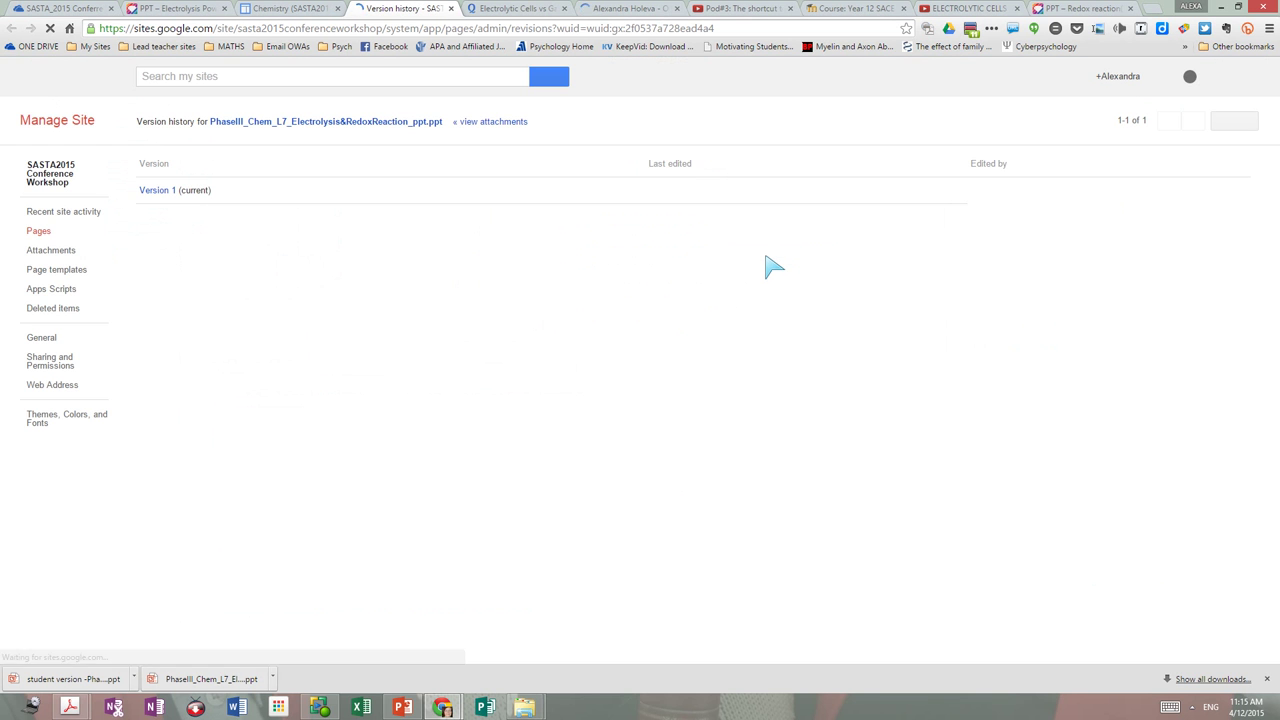
pyautogui.click(156, 191)
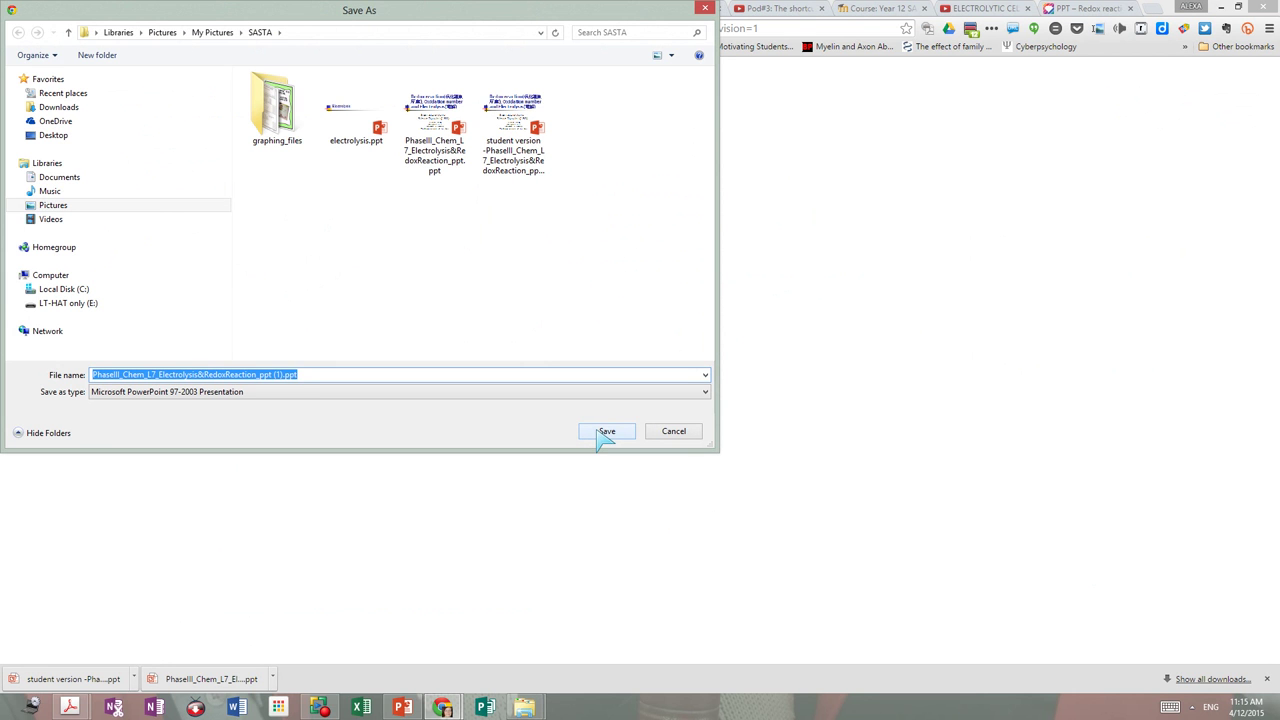
pyautogui.click(688, 435)
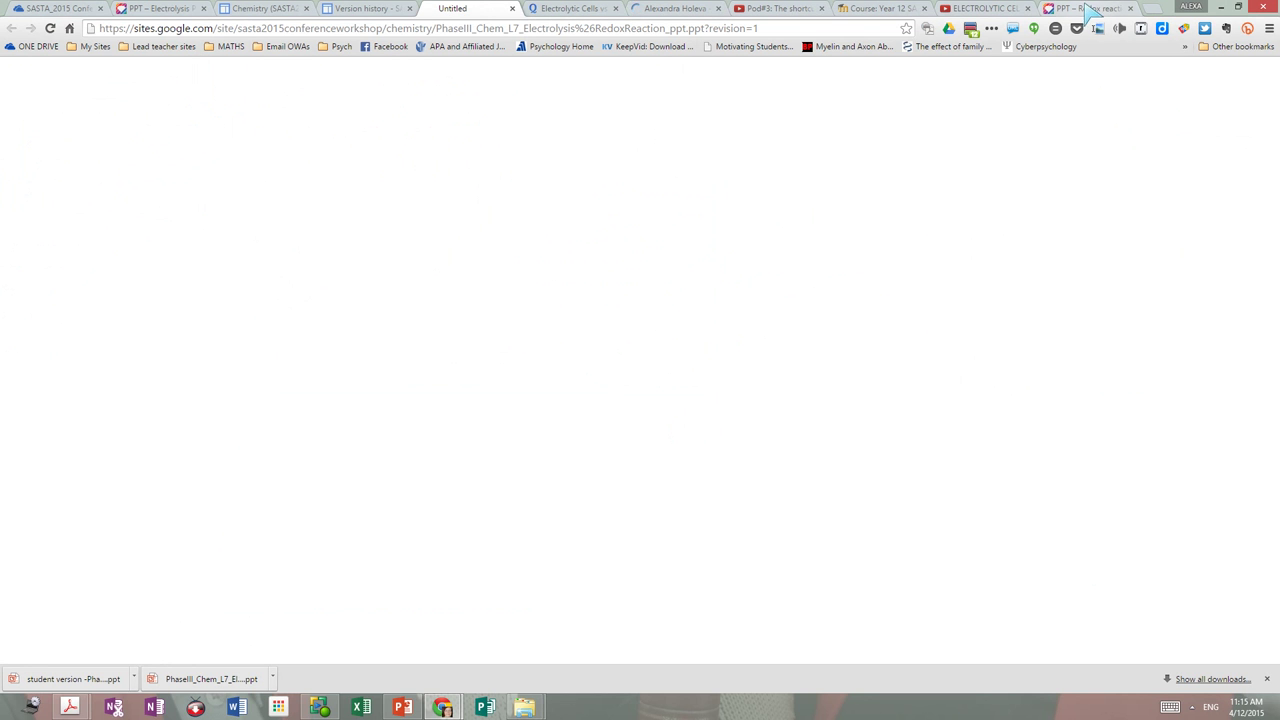
# Open the already downloaded PhaseIII_Chem_L7 electrolysis presentation
pyautogui.click(272, 679)
pyautogui.click(300, 595)
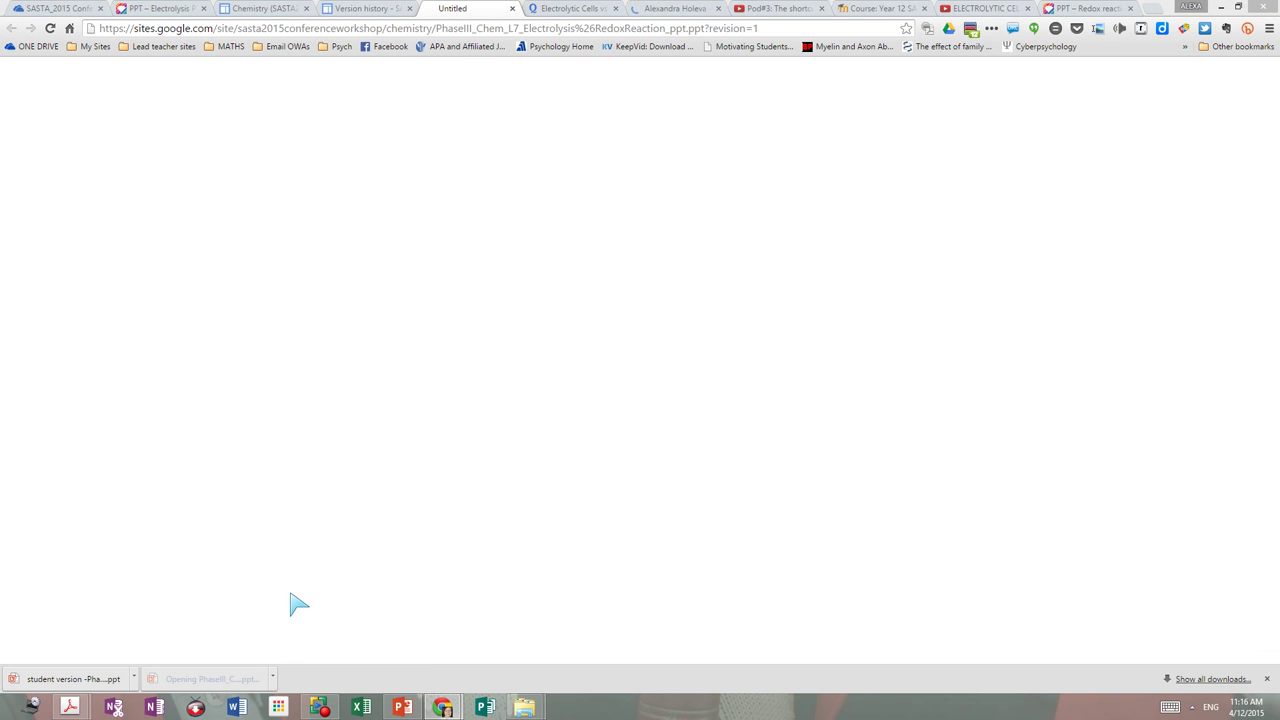
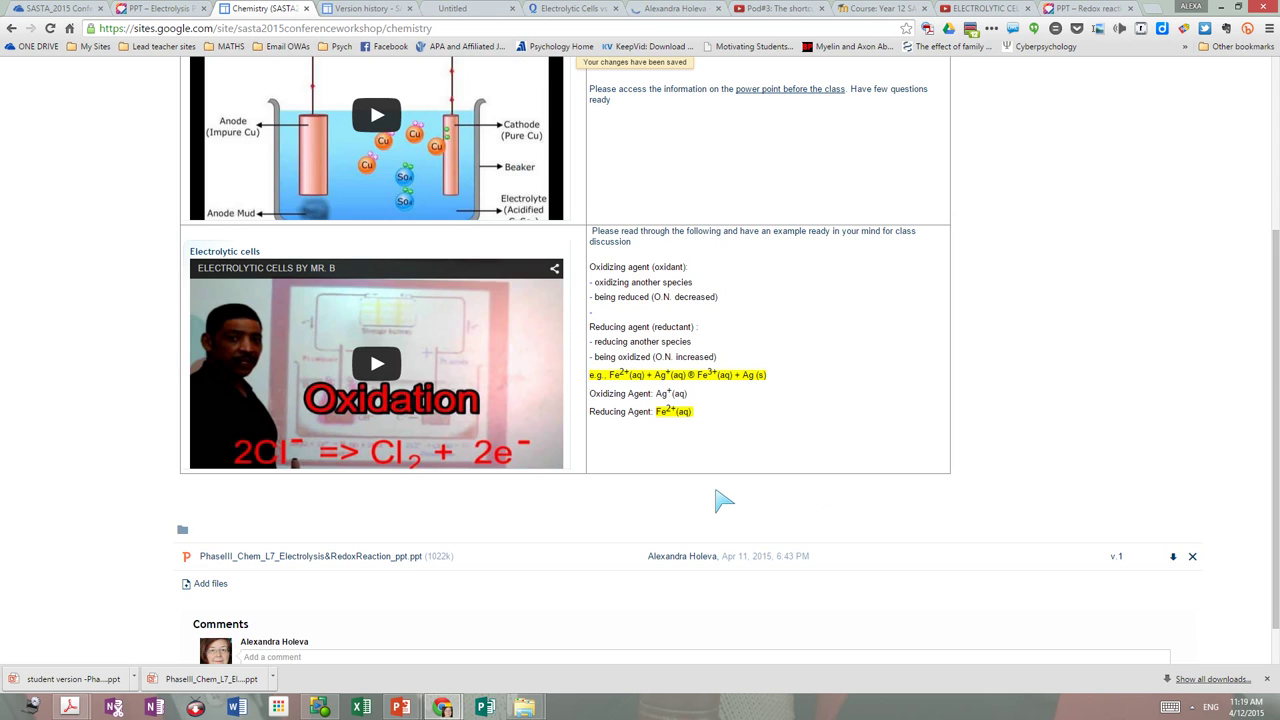
# Search the web for "you tube electrolytic refinement" in a new browser tab
pyautogui.scroll(3, 725, 500)
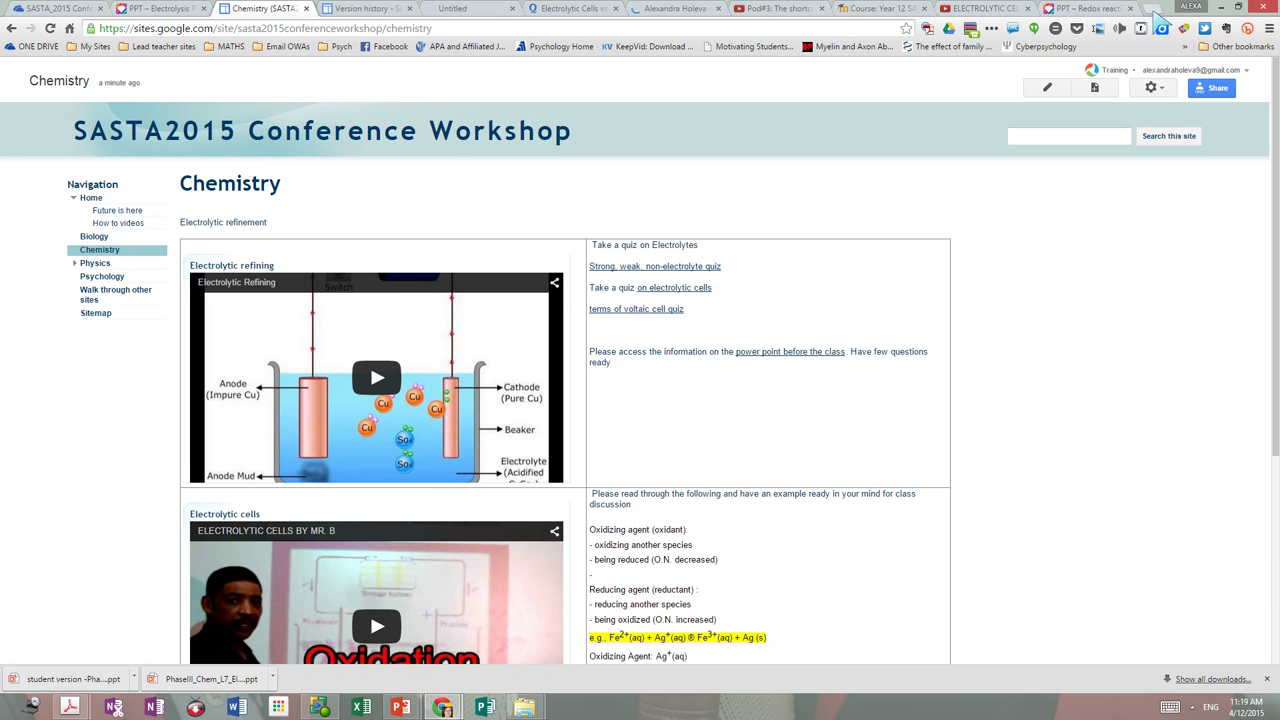
pyautogui.click(1156, 12)
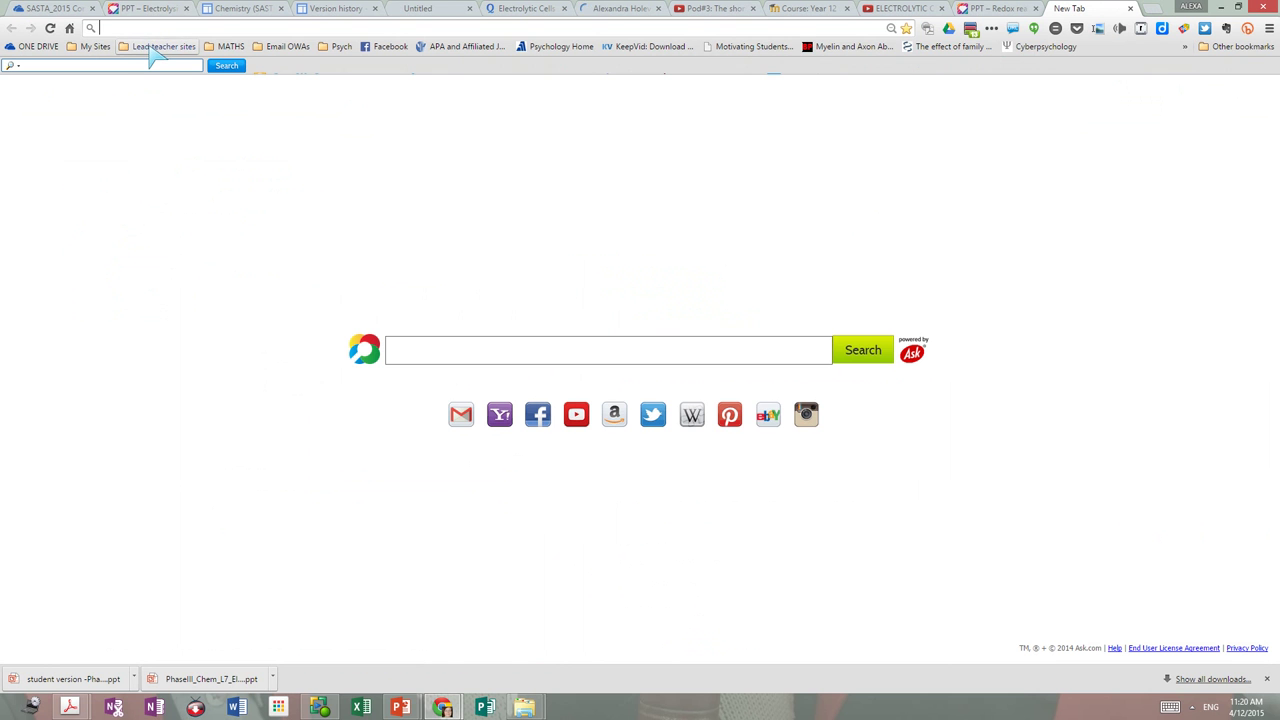
pyautogui.write('you tube')
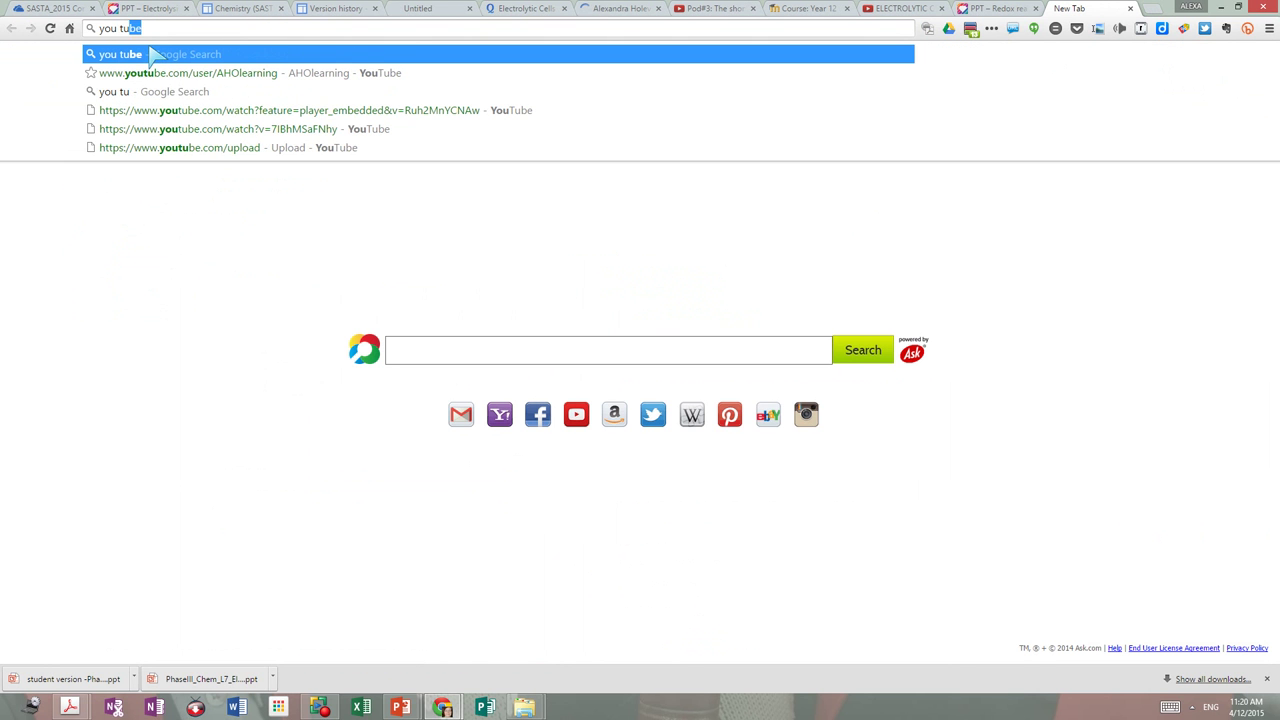
pyautogui.write(' elect')
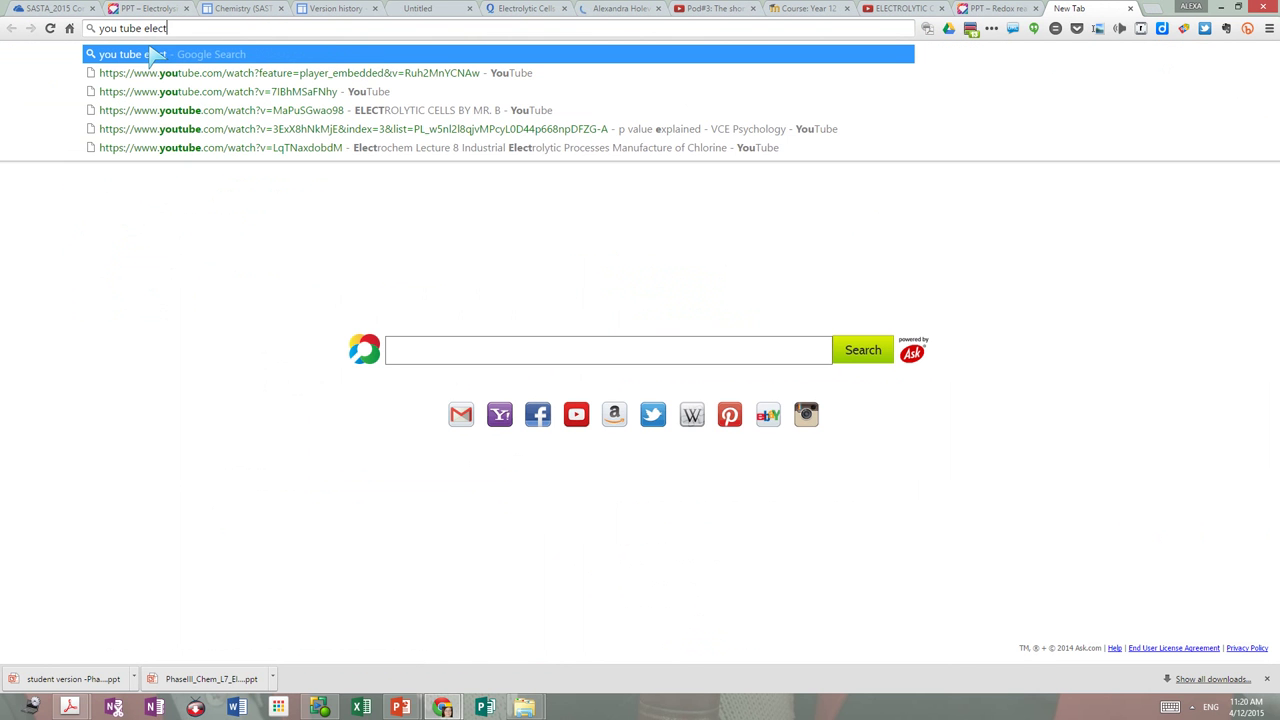
pyautogui.write('rolytic ')
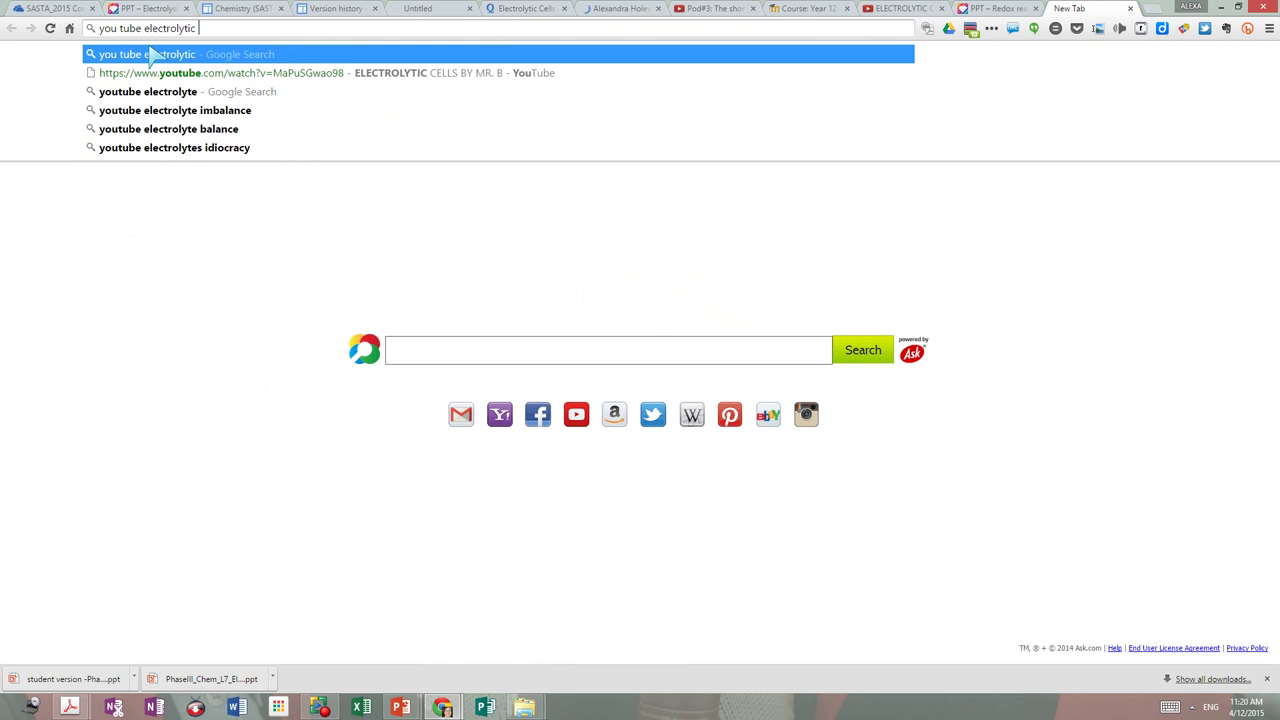
pyautogui.write('refinement')
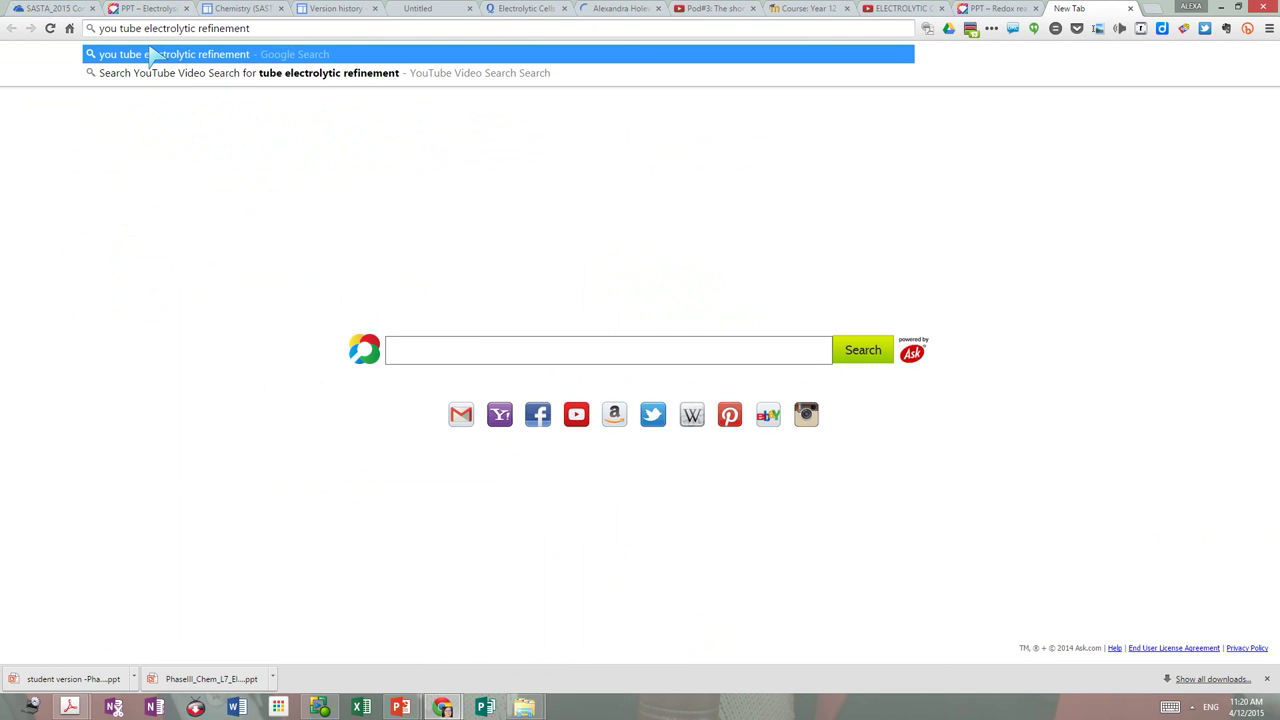
pyautogui.click(152, 54)
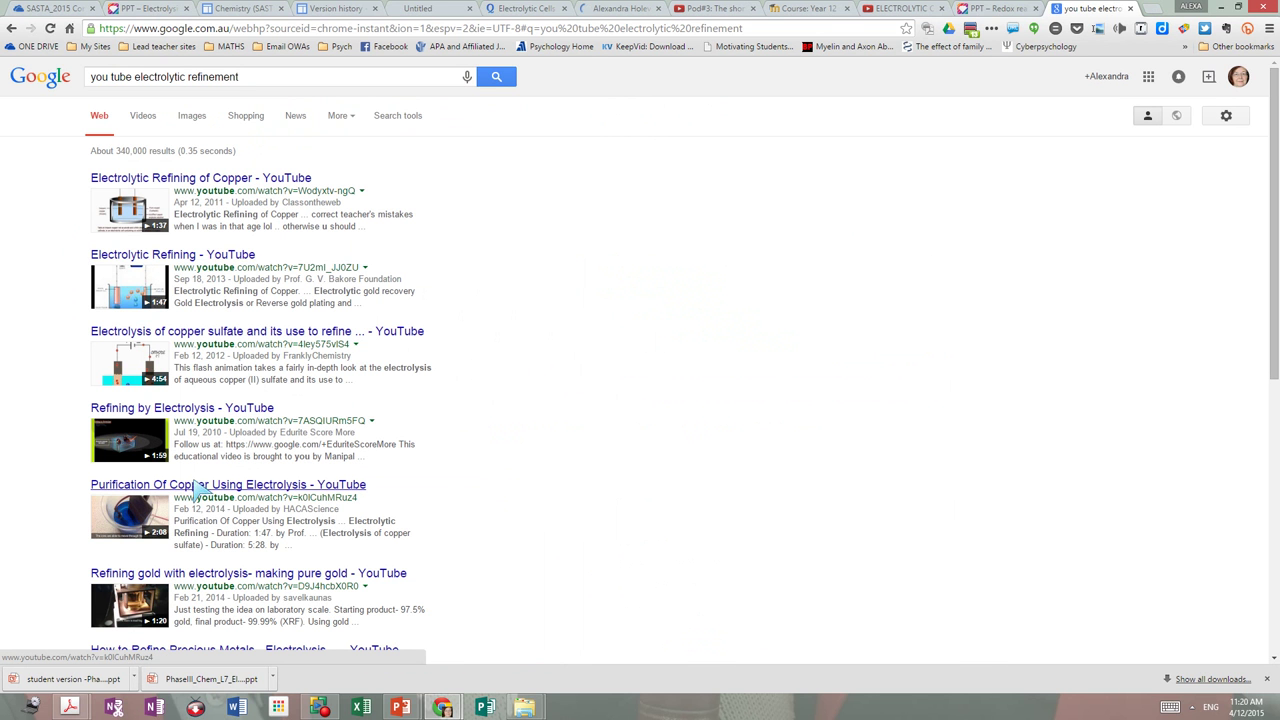
# Open the "Electrolytic Refining of Copper" video from the results, pause it, and copy its web address
pyautogui.click(233, 184)
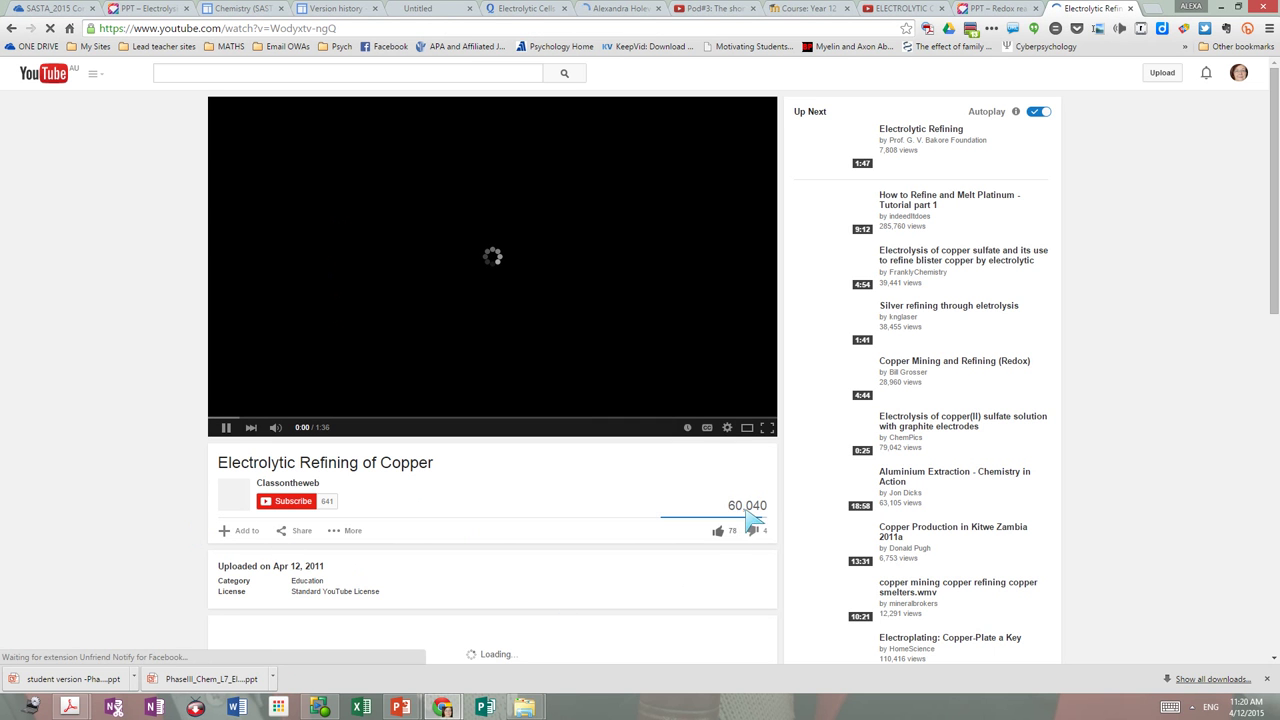
pyautogui.click(224, 428)
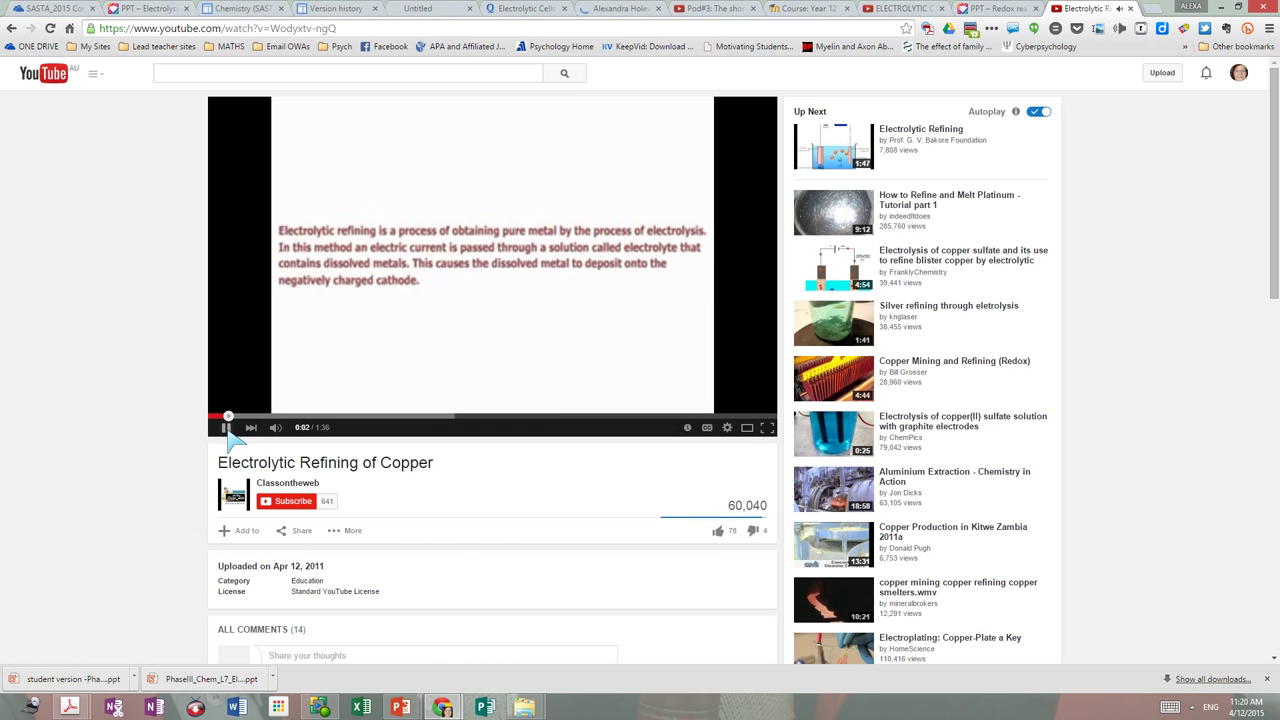
pyautogui.click(357, 30)
pyautogui.hotkey('ctrl', 'c')
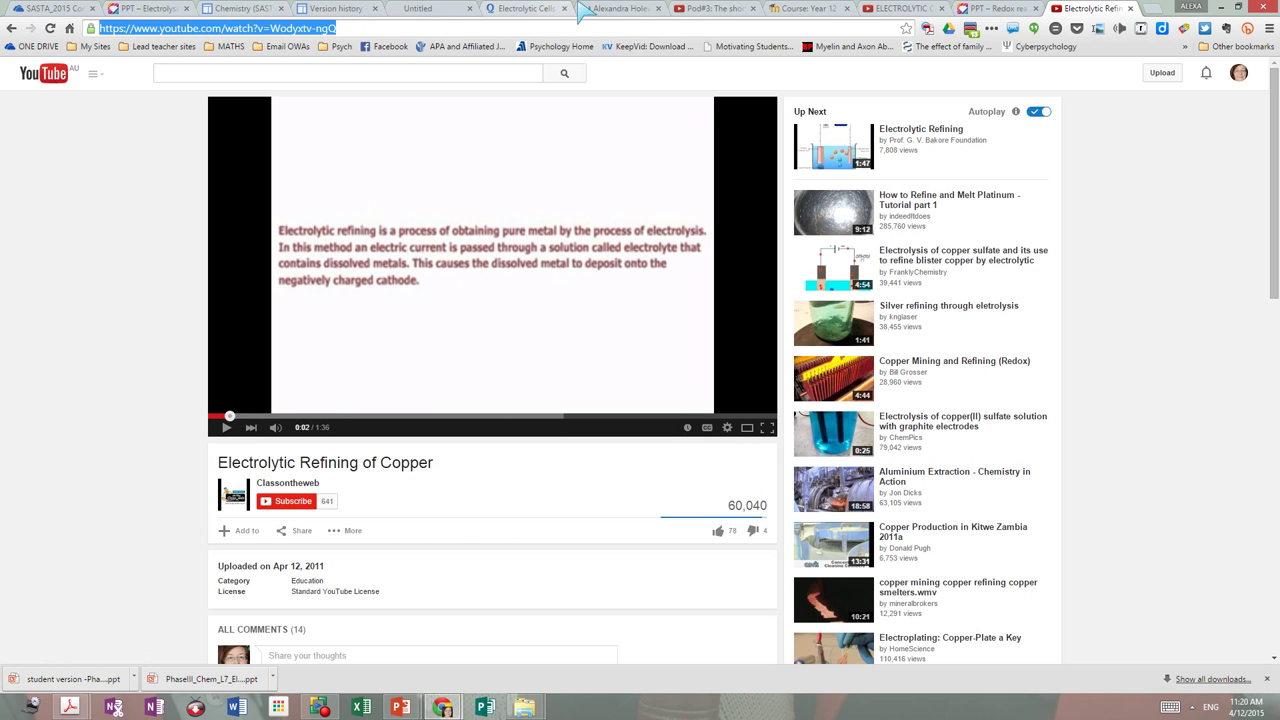
# Return to the Chemistry page, open it for editing, and insert a table row below the "Electrolytic cells" video row
pyautogui.click(250, 9)
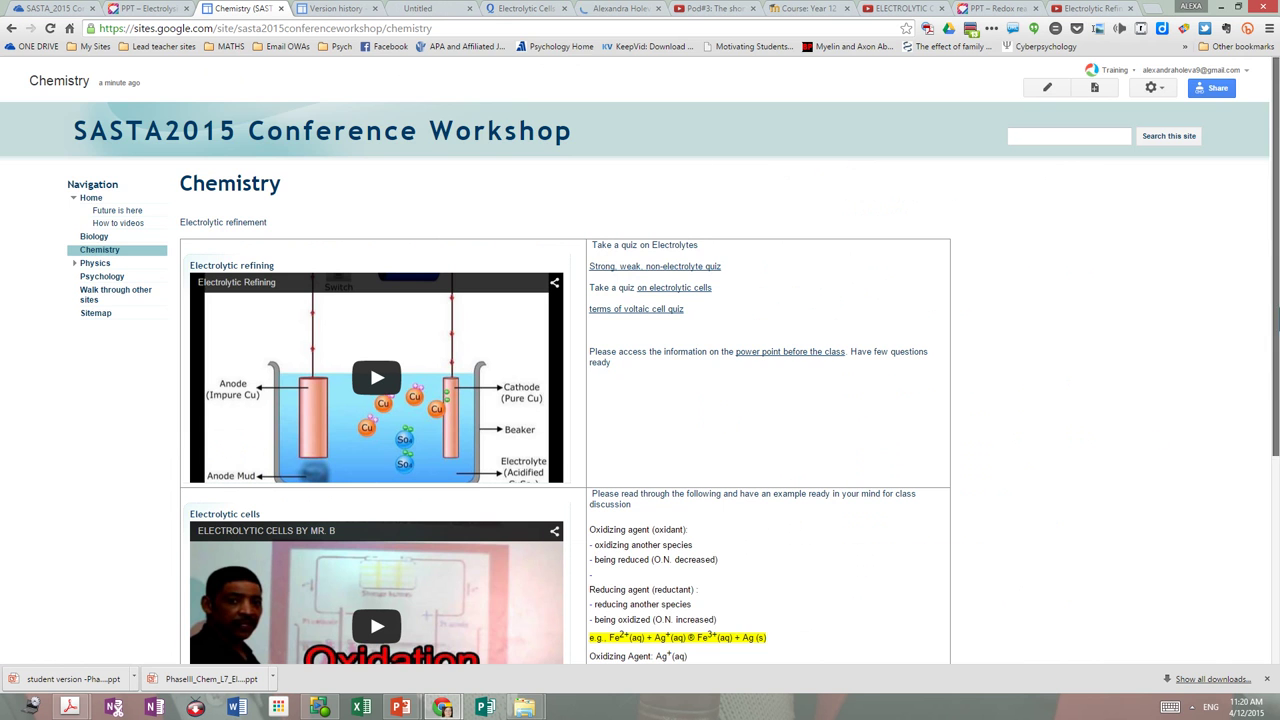
pyautogui.scroll(-3, 1150, 440)
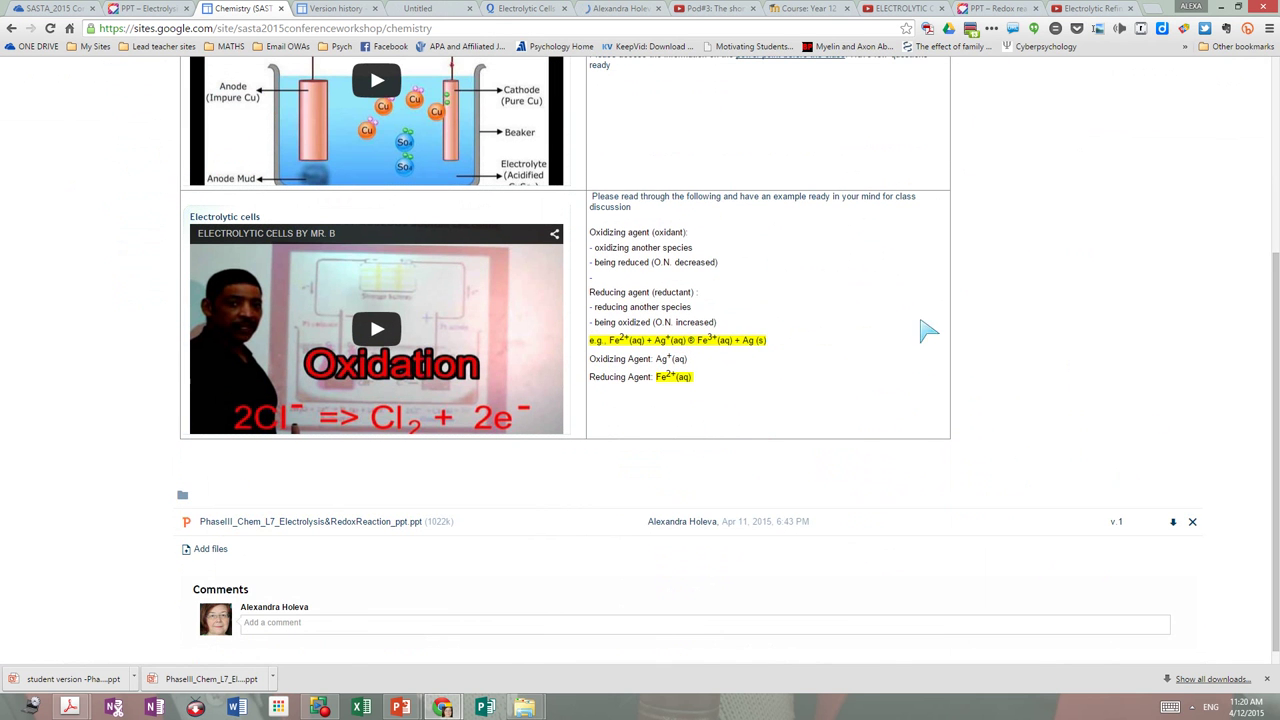
pyautogui.scroll(3, 1040, 255)
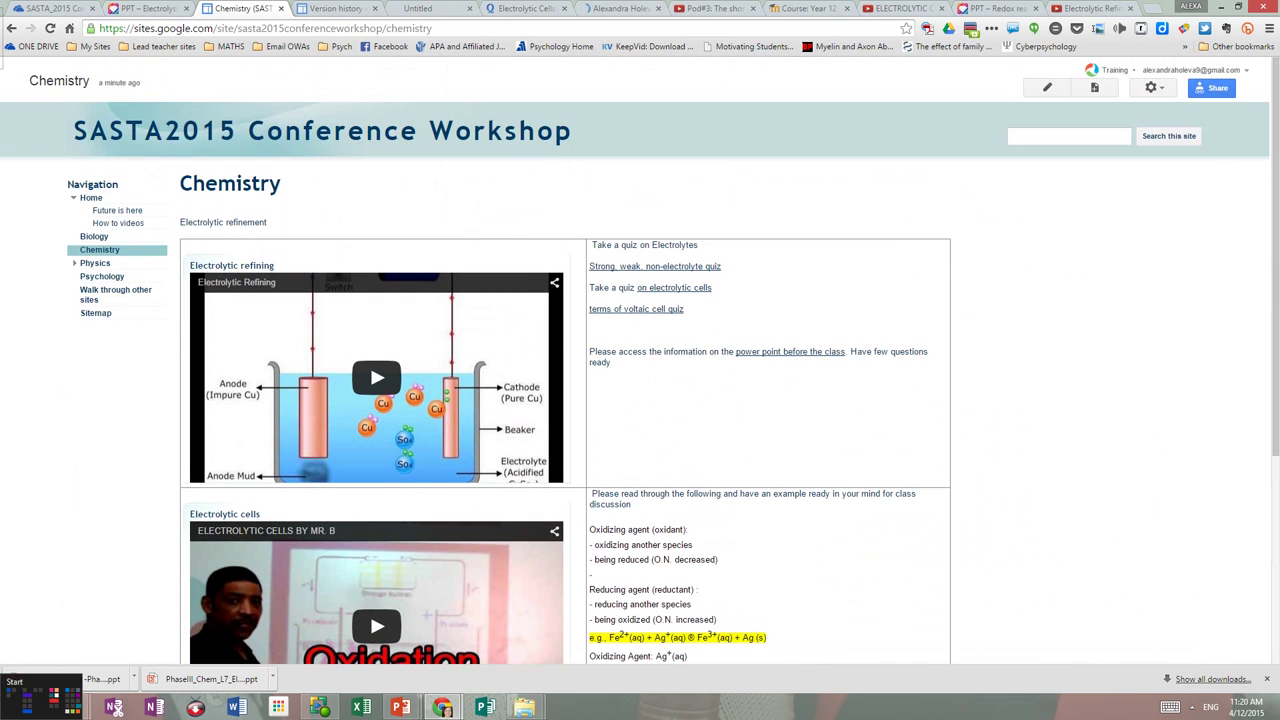
pyautogui.click(1048, 88)
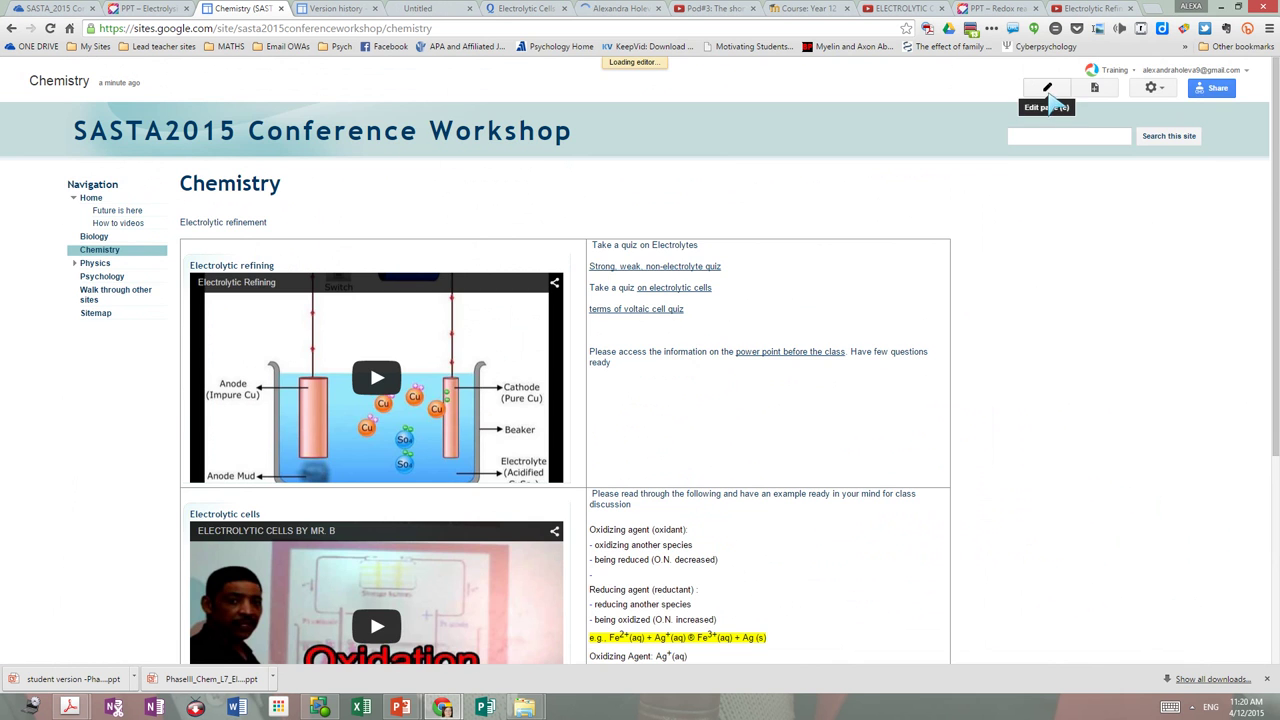
pyautogui.scroll(-3, 30, 315)
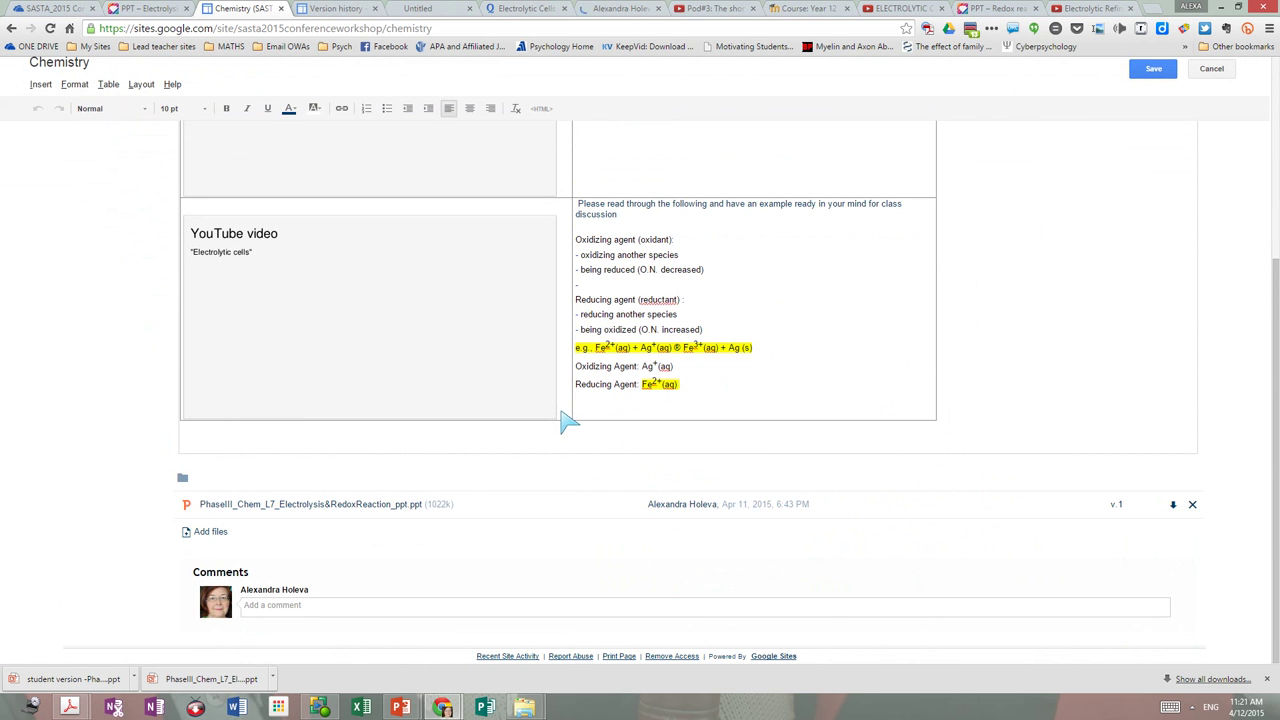
pyautogui.click(535, 410)
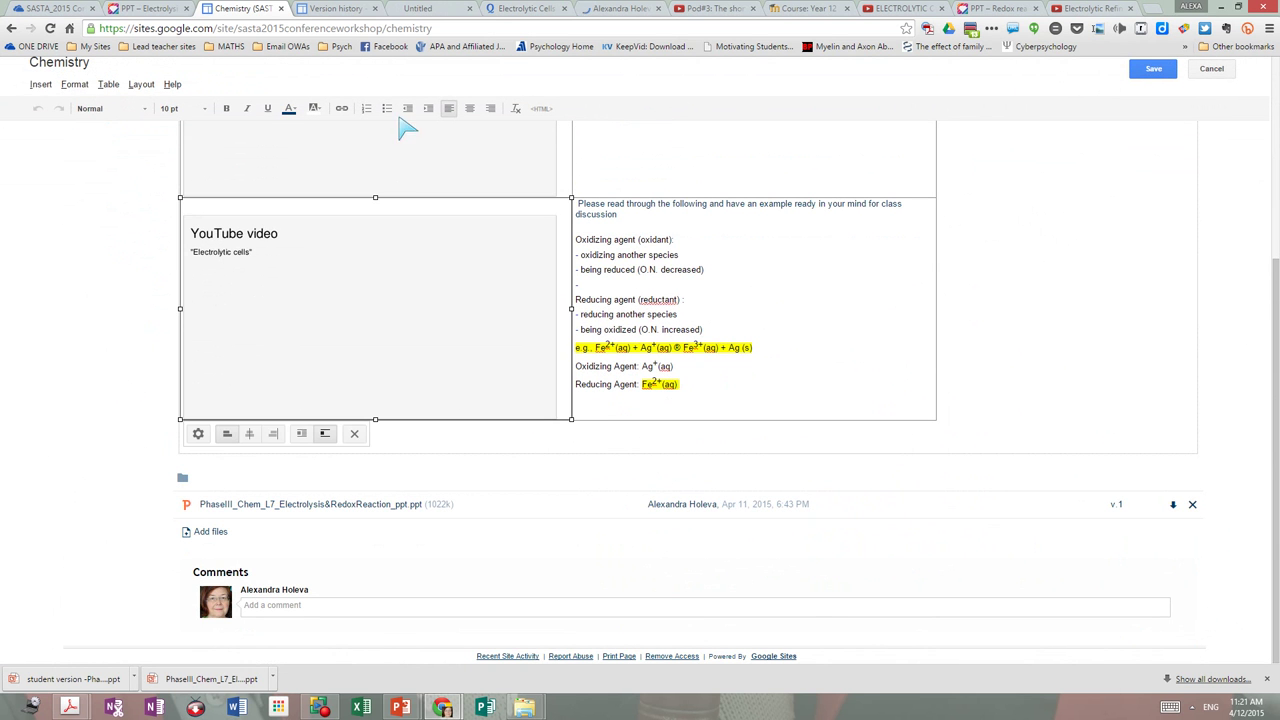
pyautogui.click(108, 84)
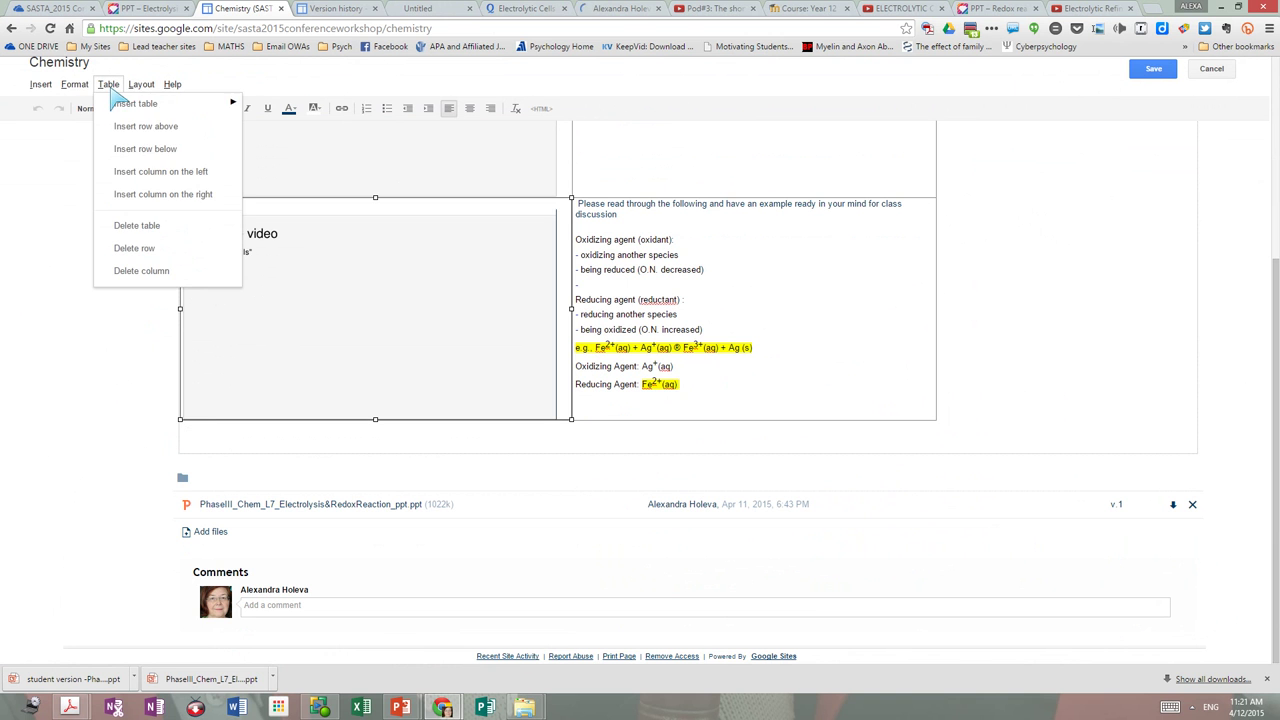
pyautogui.click(150, 150)
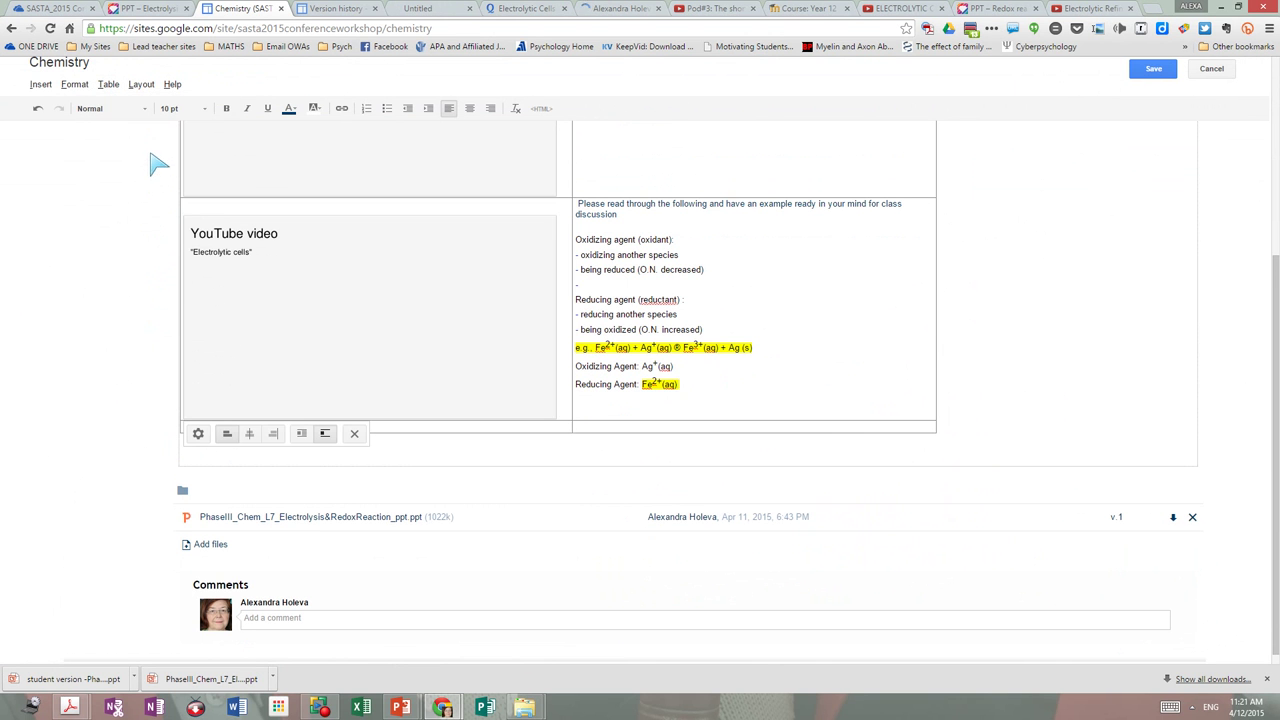
# Set up a YouTube video insertion in the new row's first cell using the copied address and a 560x315 video size
pyautogui.click(463, 430)
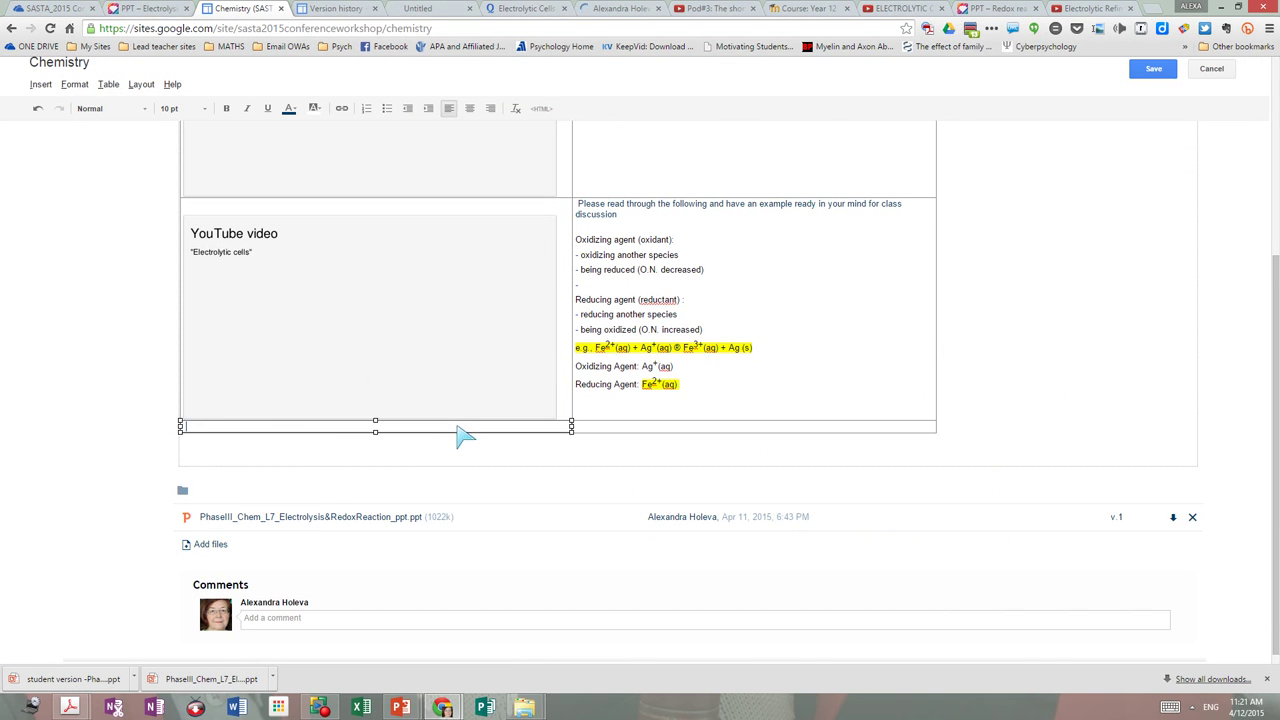
pyautogui.click(42, 86)
pyautogui.click(370, 310)
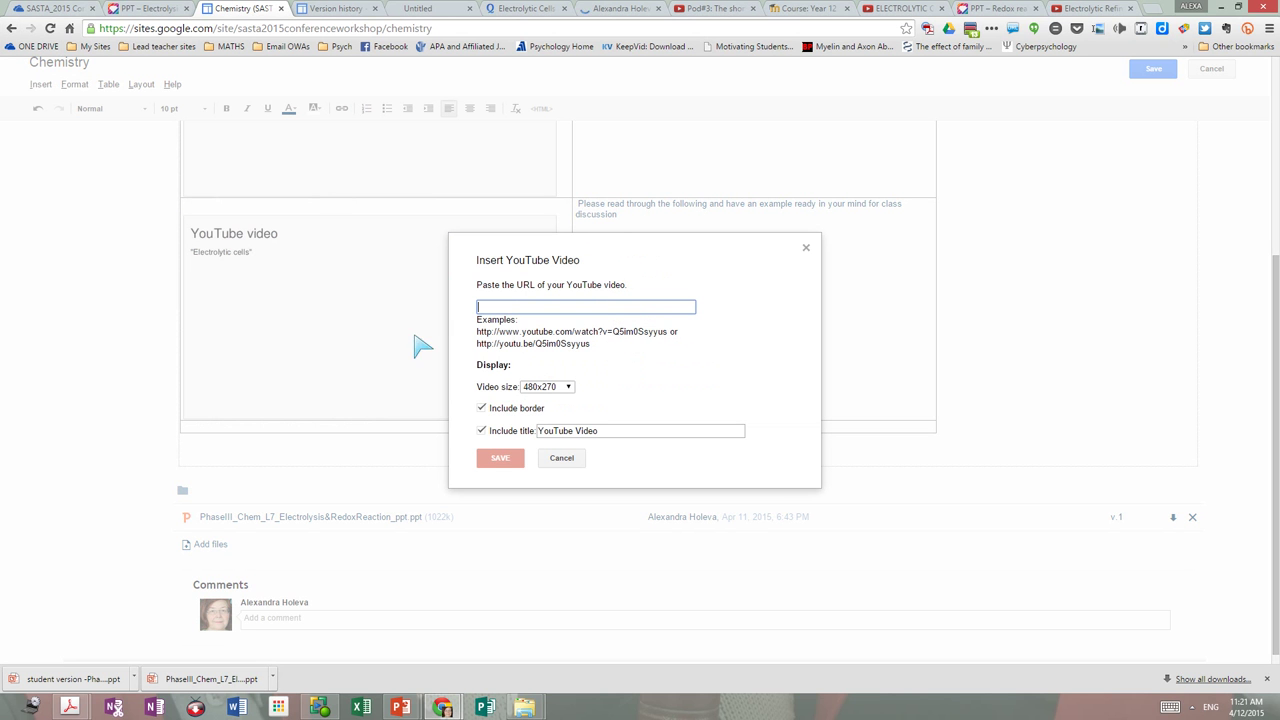
pyautogui.hotkey('ctrl', 'v')
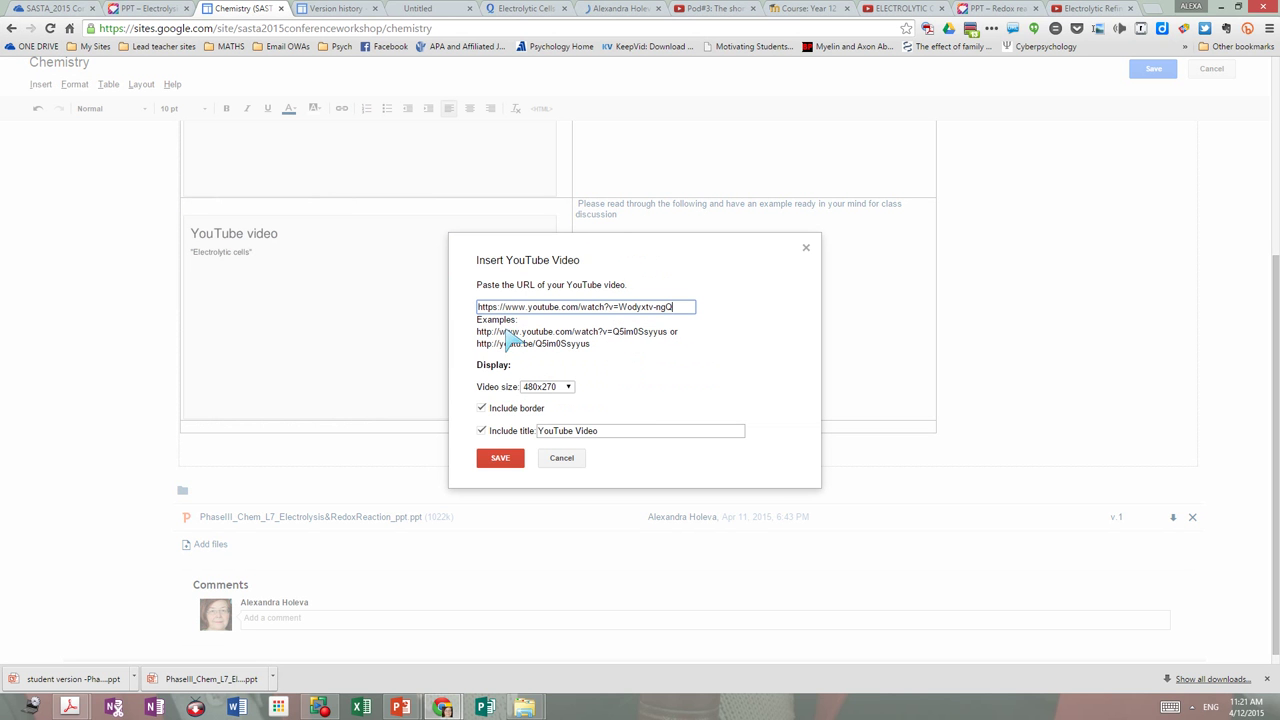
pyautogui.click(568, 388)
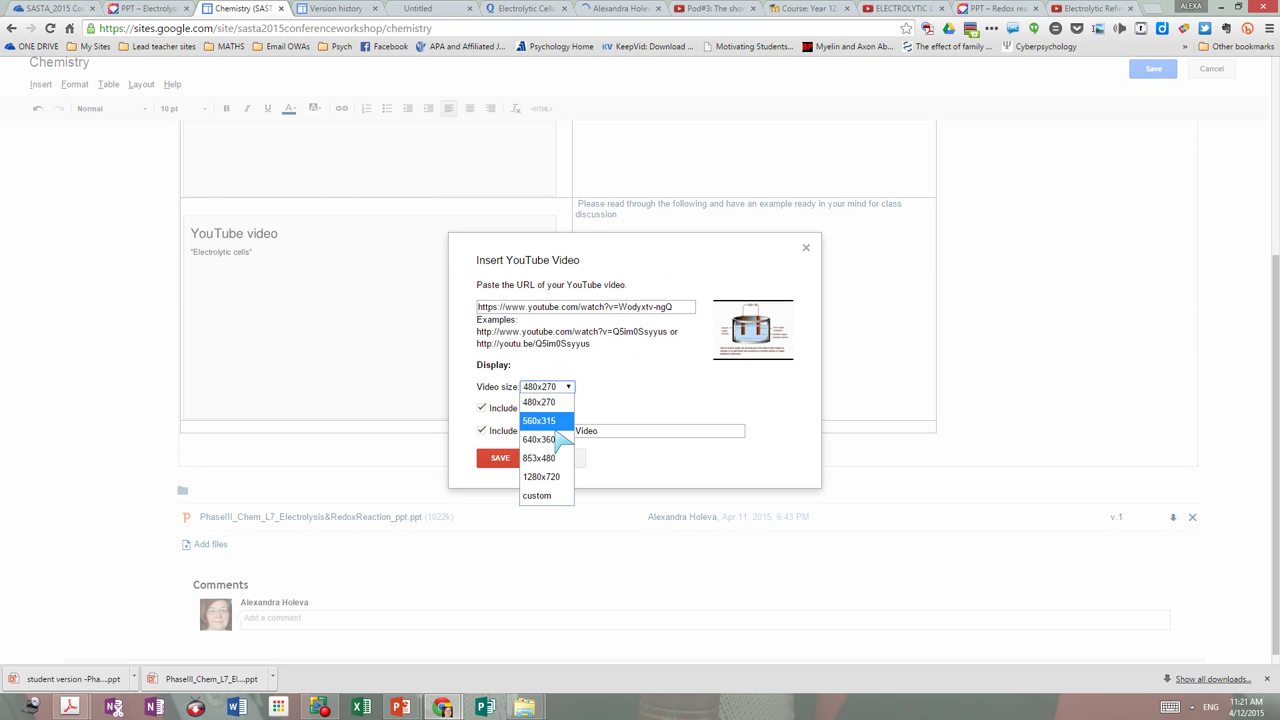
pyautogui.click(558, 421)
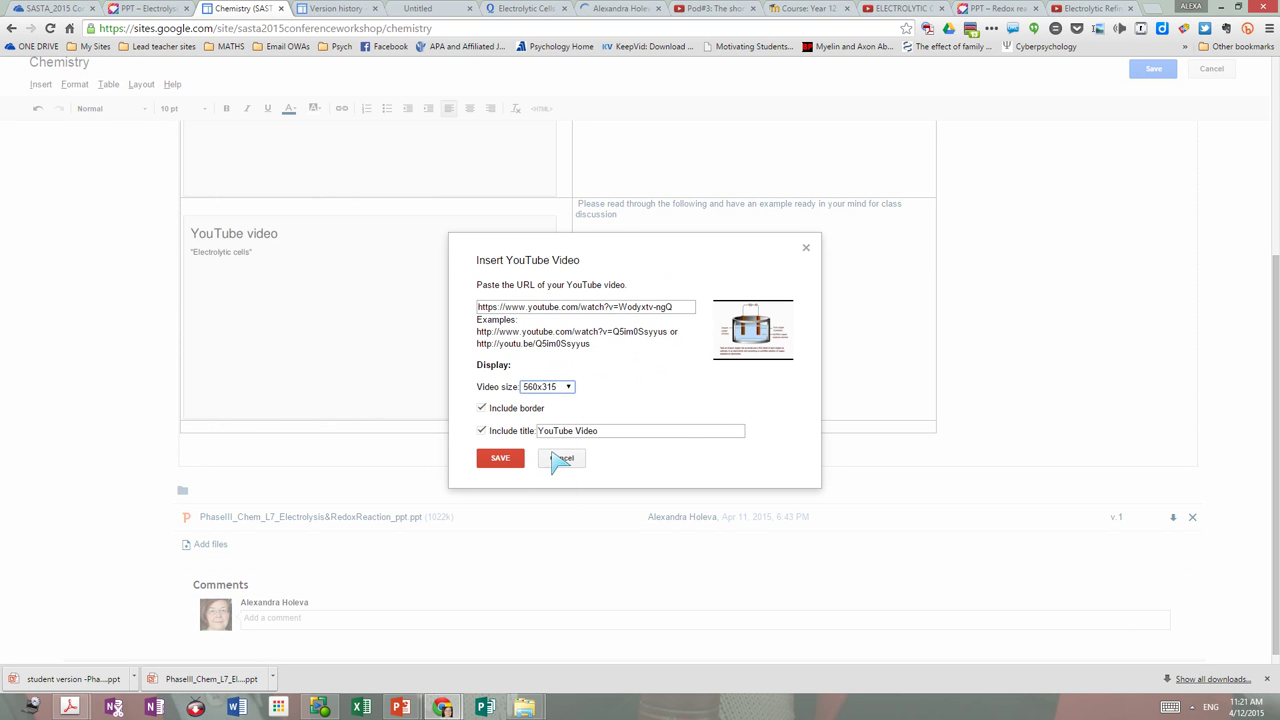
# Title the video "electrolytic cell", insert it, and save the Chemistry page
pyautogui.moveTo(603, 431); pyautogui.dragTo(492, 422)
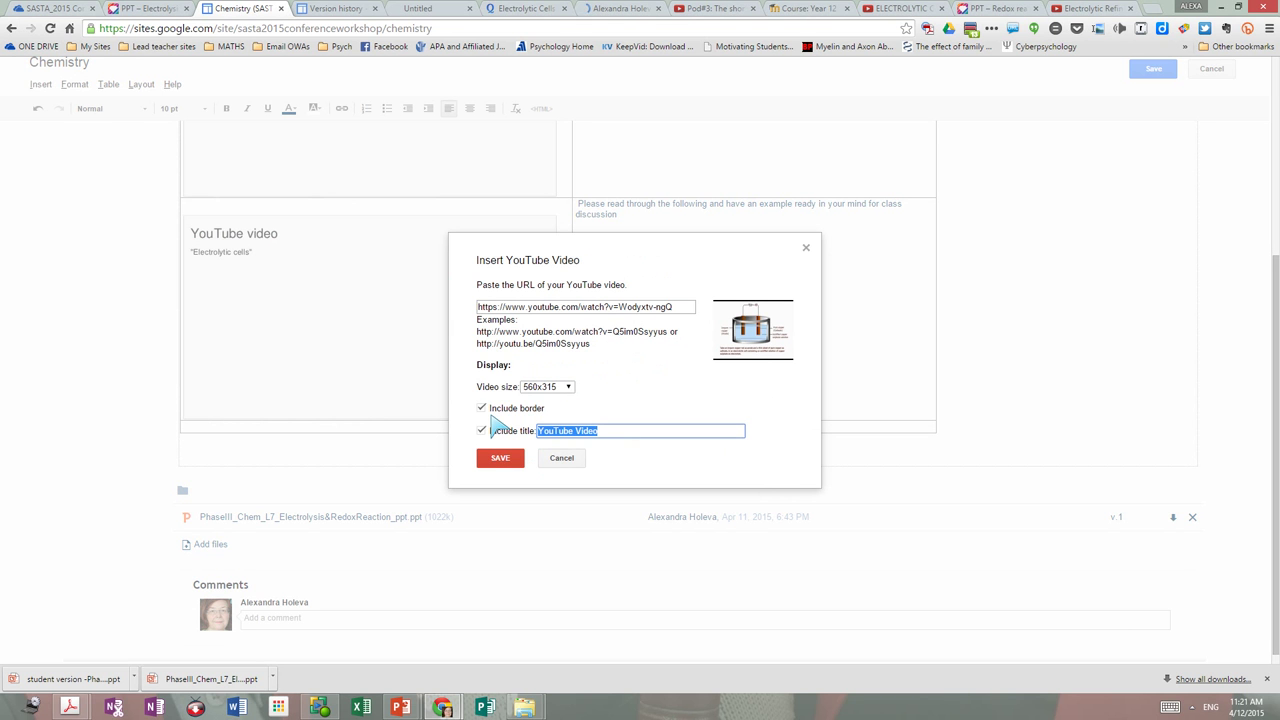
pyautogui.write('electrolytic cell')
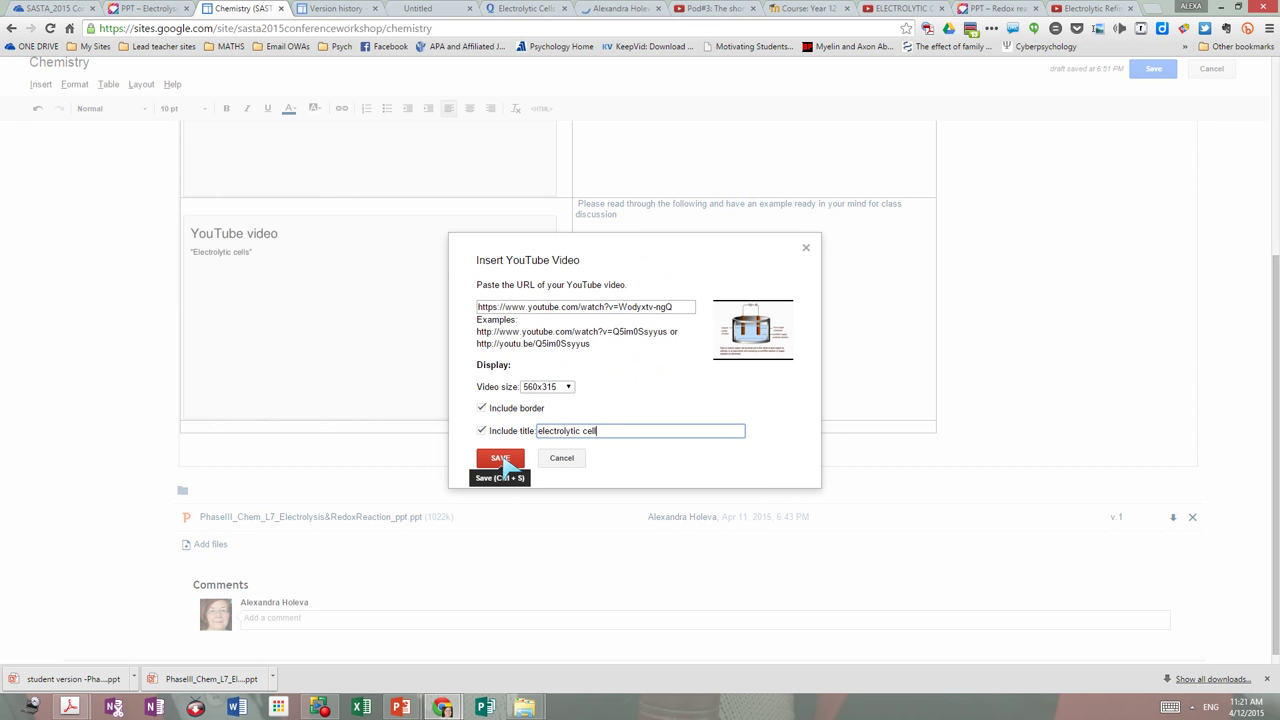
pyautogui.click(500, 460)
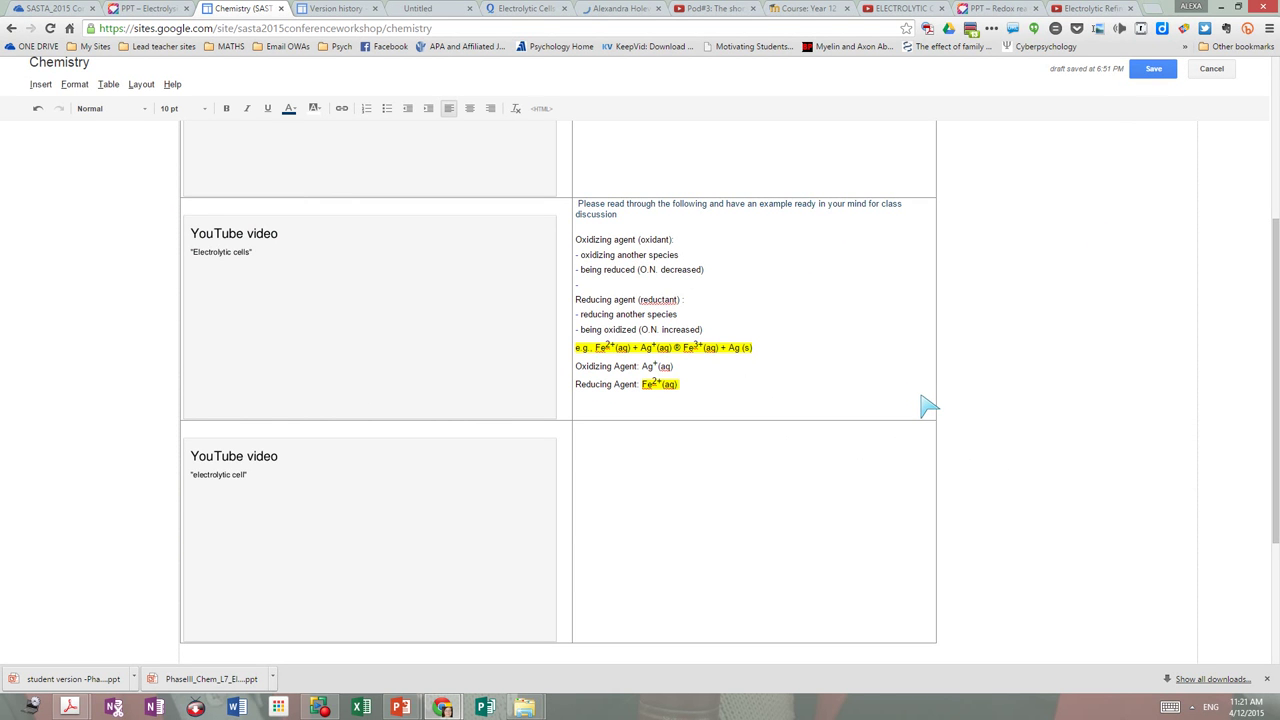
pyautogui.hotkey('ctrl', 's')
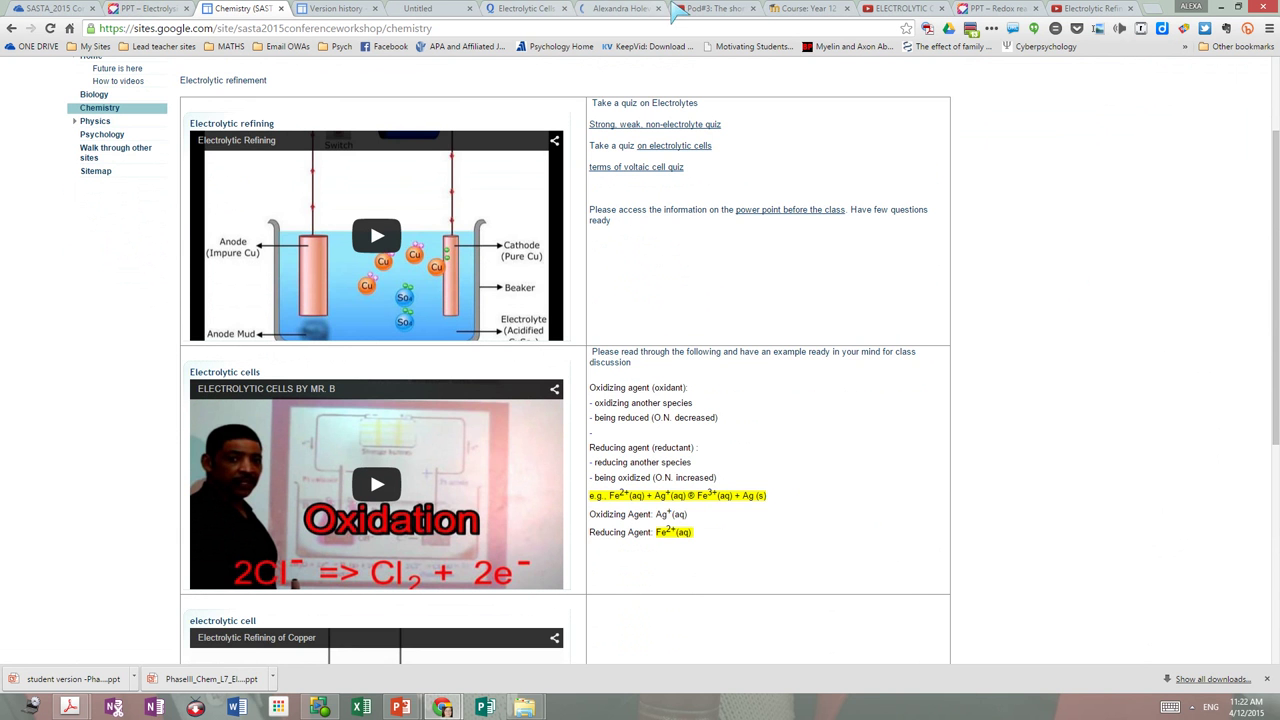
# From the already open Pod#3 YouTube video, open the suggested "Pod#11: Ionization energy trends in the Periodic Table" and pause it at the start
pyautogui.click(714, 9)
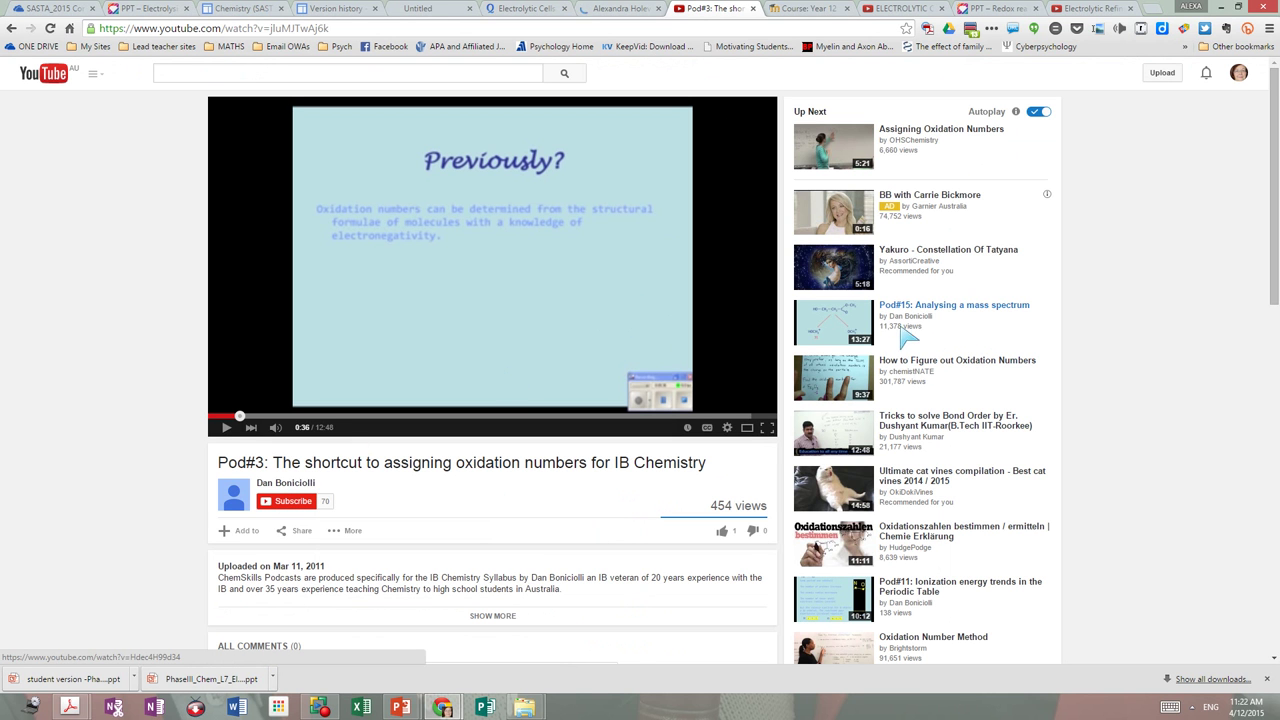
pyautogui.moveTo(906, 336)
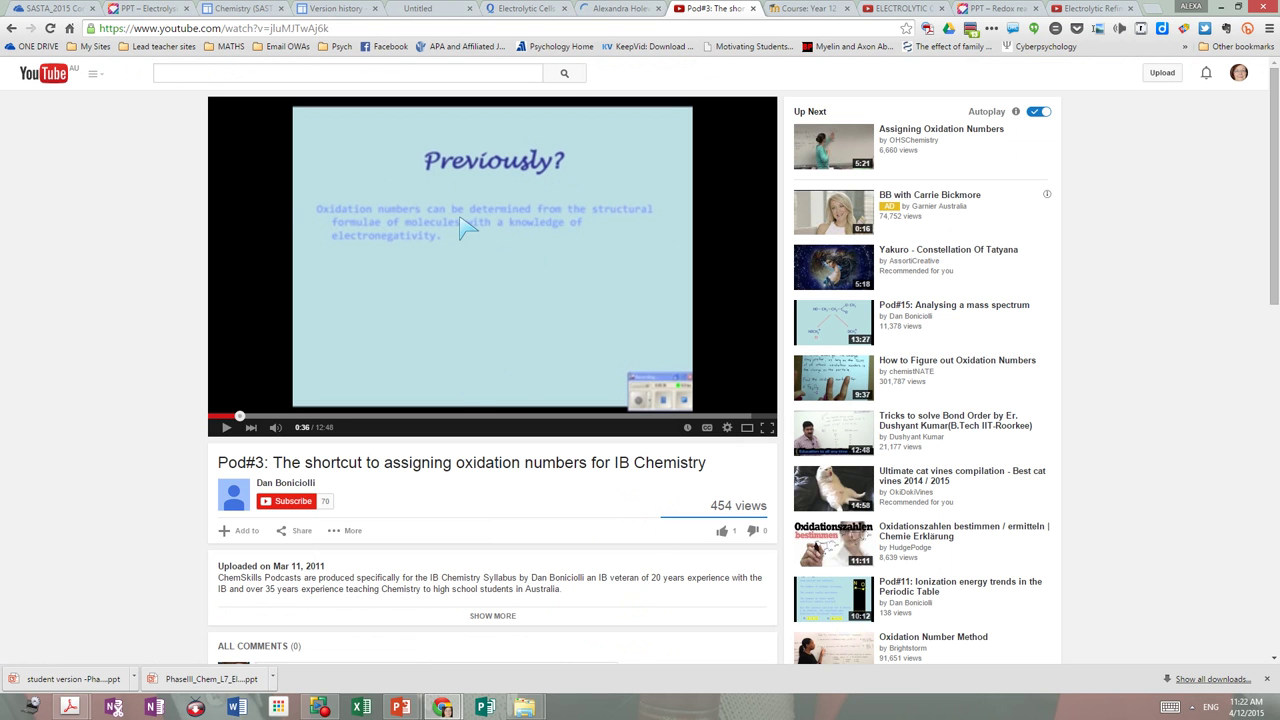
pyautogui.click(358, 28)
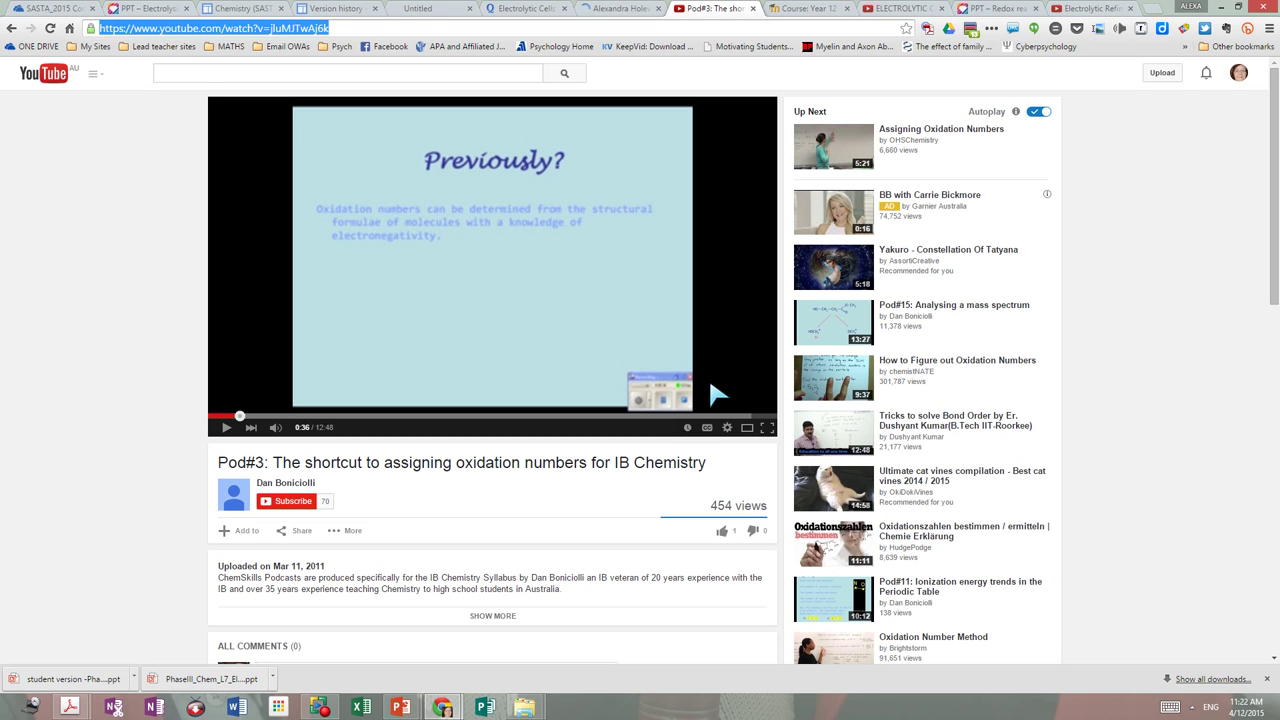
pyautogui.click(927, 594)
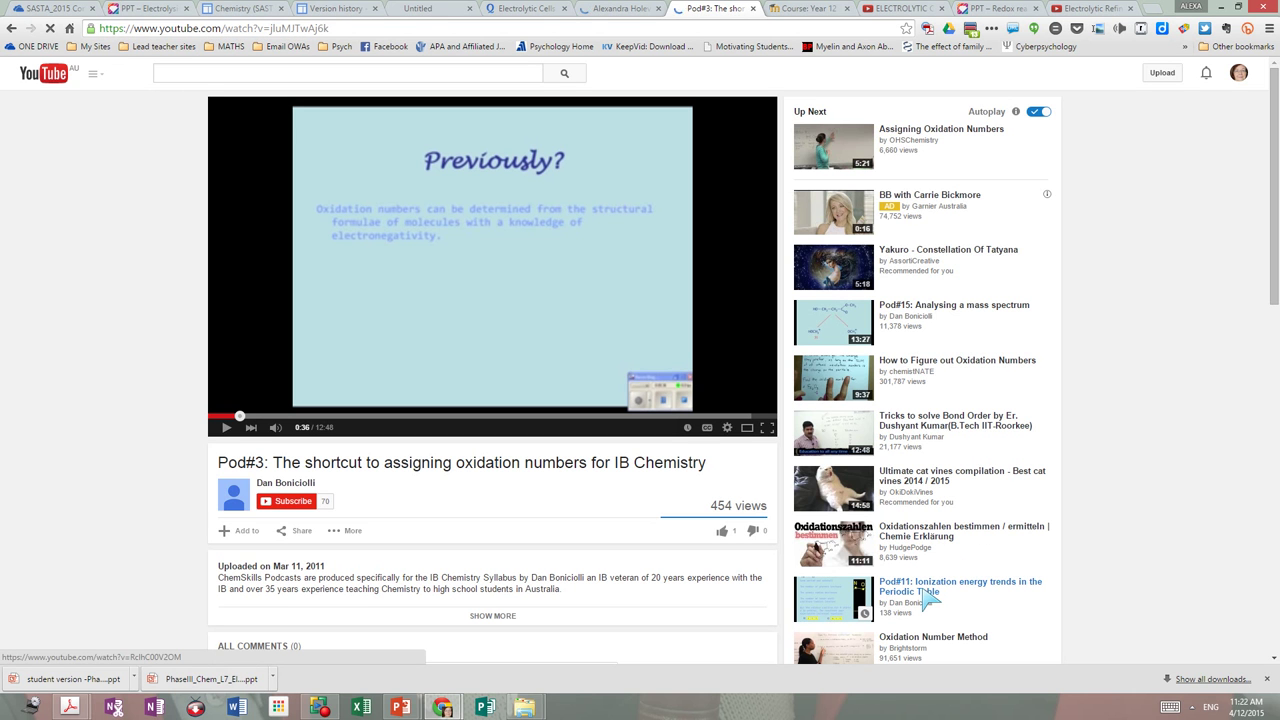
pyautogui.click(928, 596)
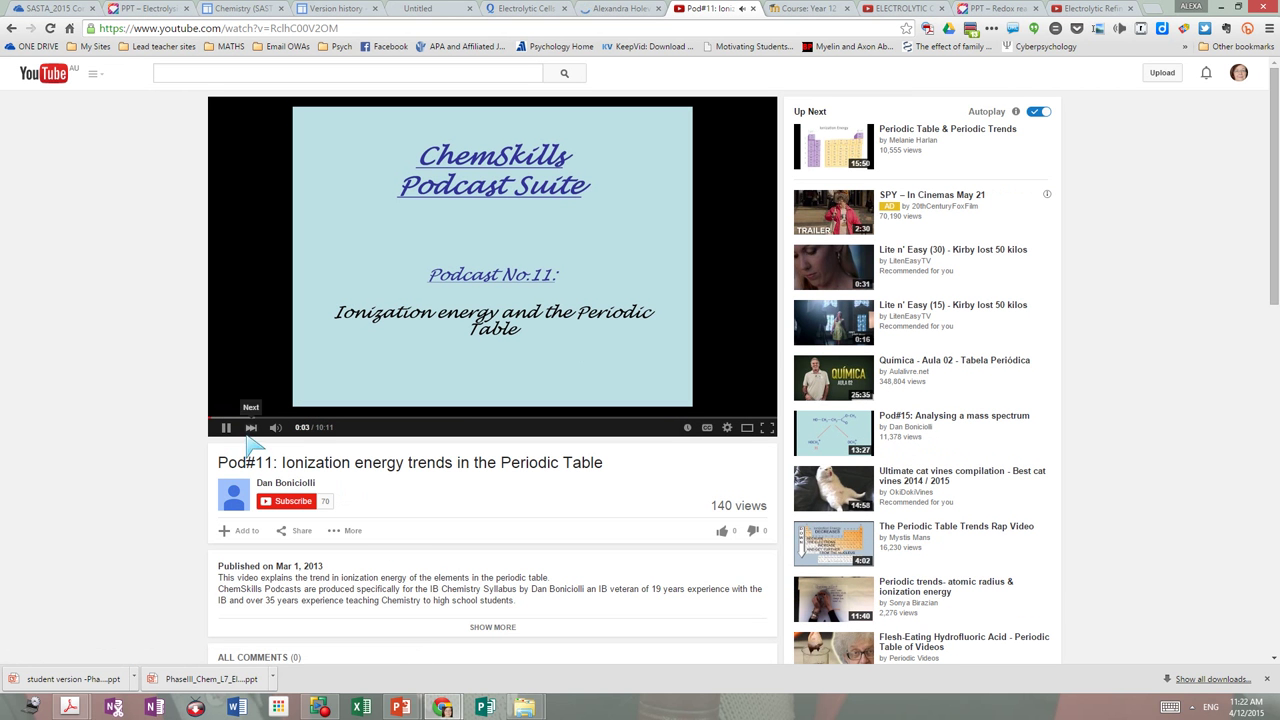
pyautogui.moveTo(213, 425); pyautogui.dragTo(197, 427)
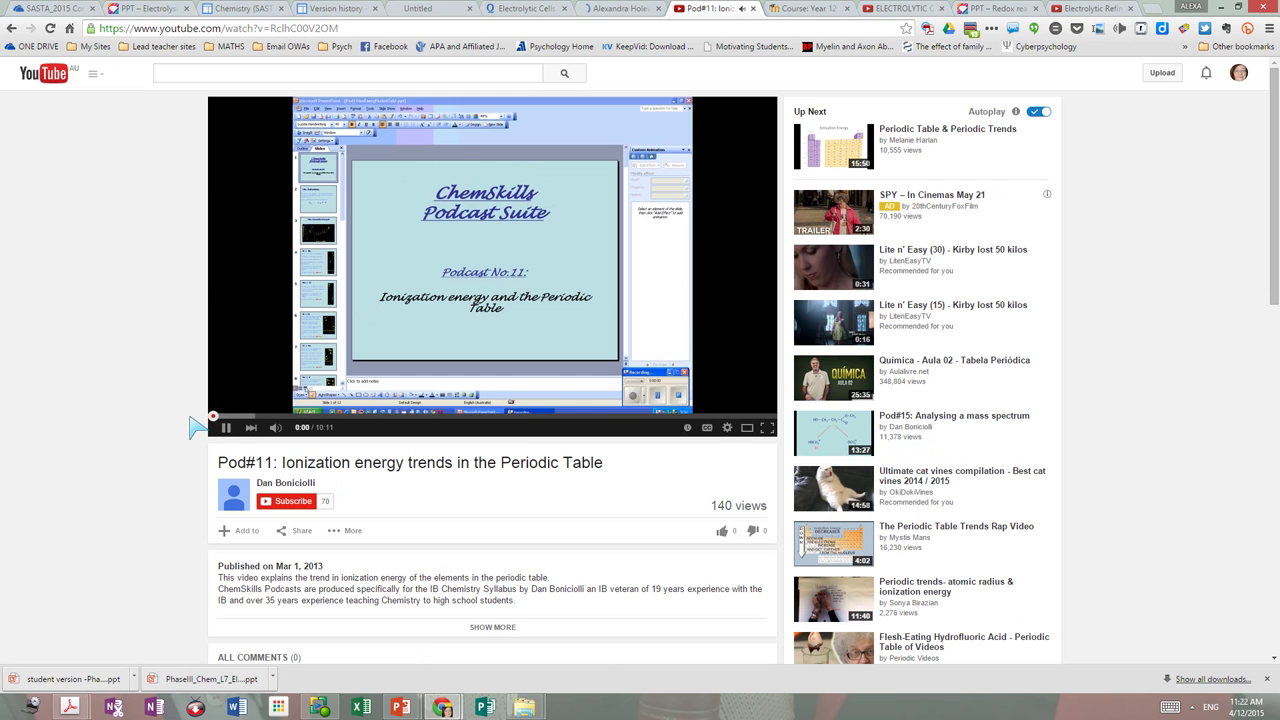
pyautogui.click(216, 417)
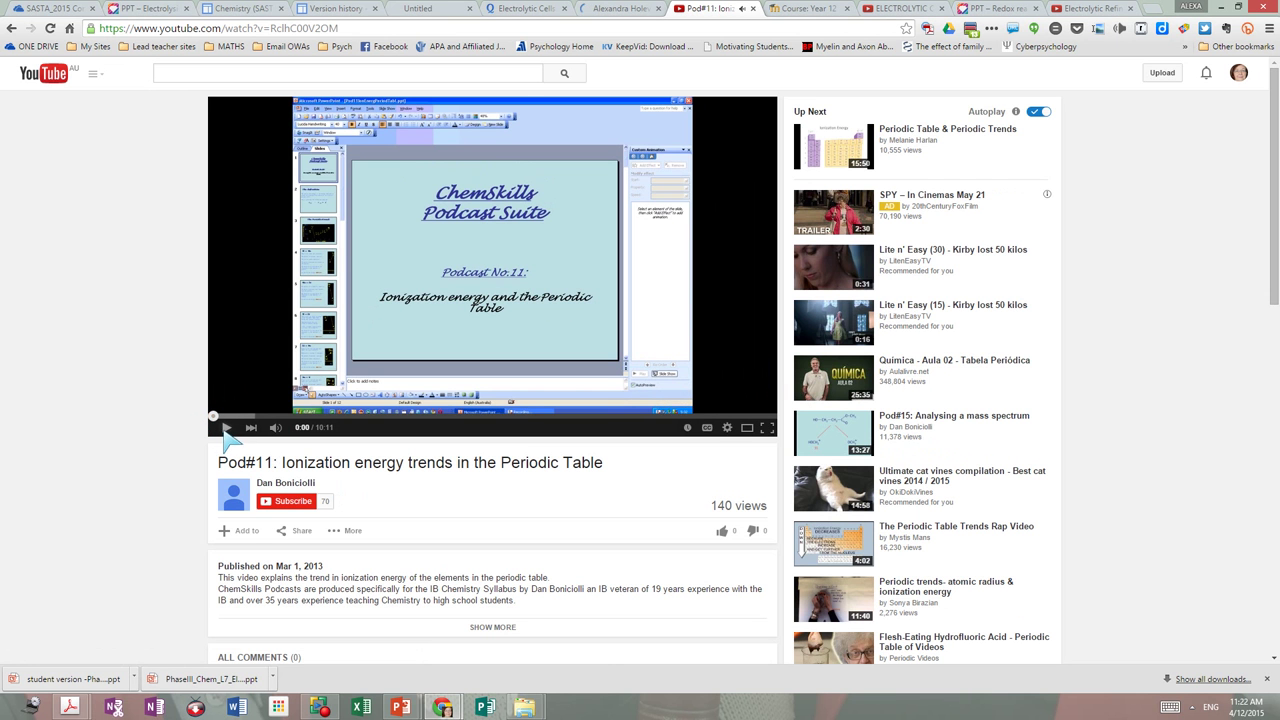